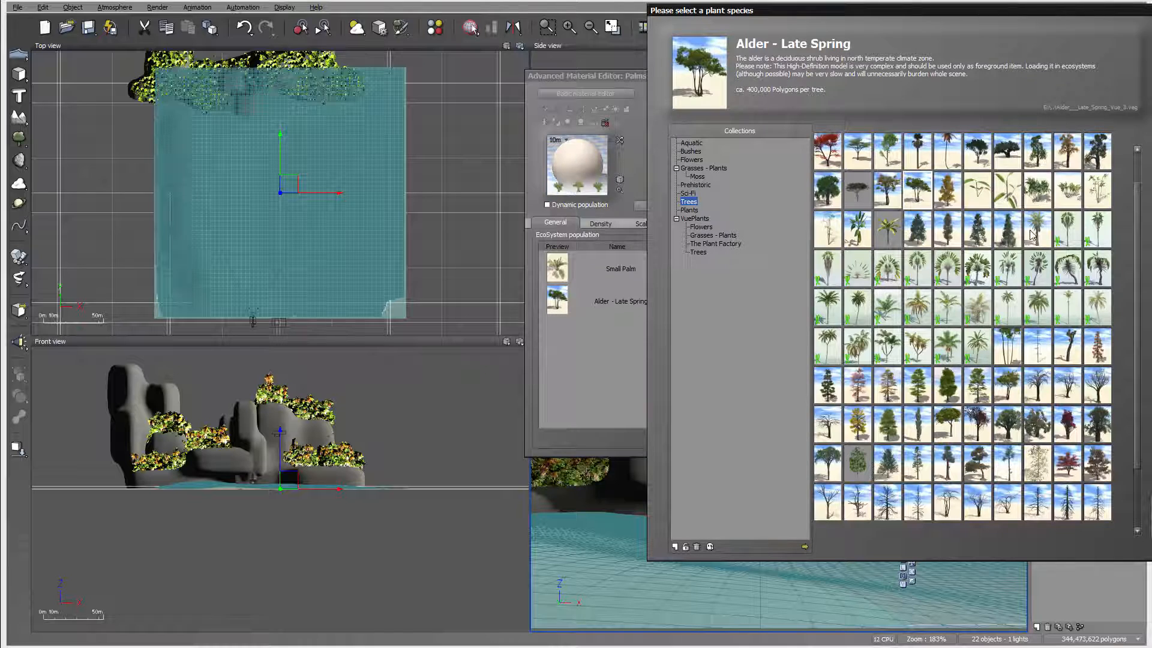
Add the Date Palm and Coconut Tree species to the Palms ecosystem population.
{"action": "left_click_drag", "start_coordinate": [1036, 233], "coordinate": [604, 357]}
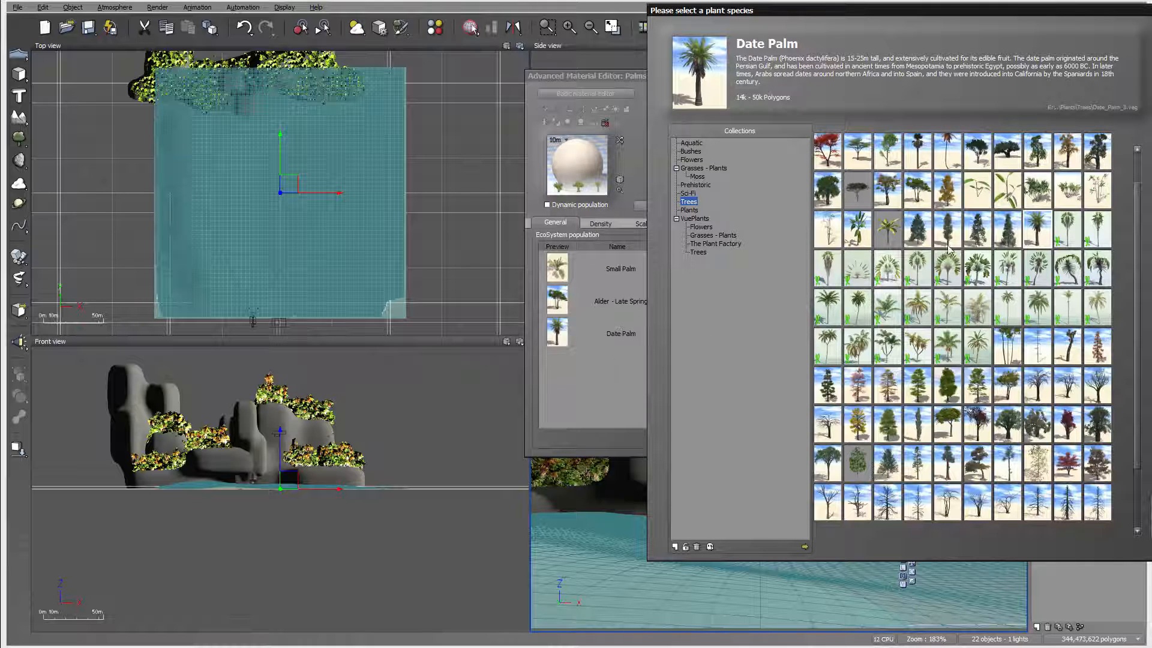
{"action": "left_click_drag", "start_coordinate": [947, 169], "coordinate": [723, 323]}
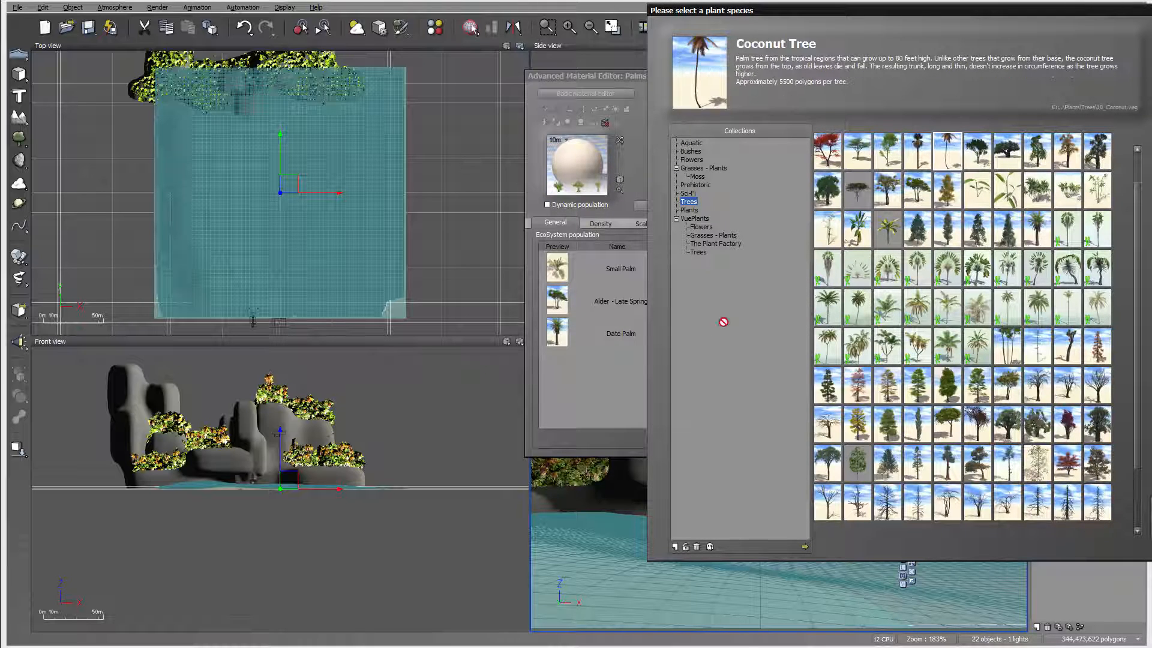
{"action": "left_click_drag", "start_coordinate": [614, 368], "coordinate": [614, 366]}
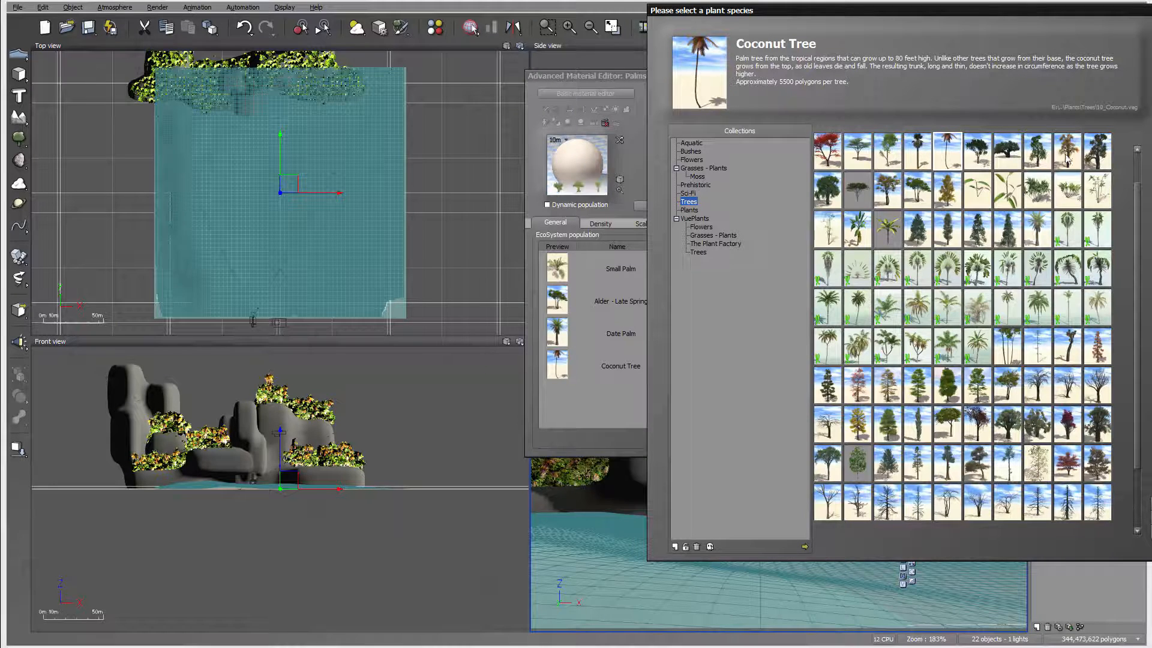
{"action": "left_click", "coordinate": [1151, 517]}
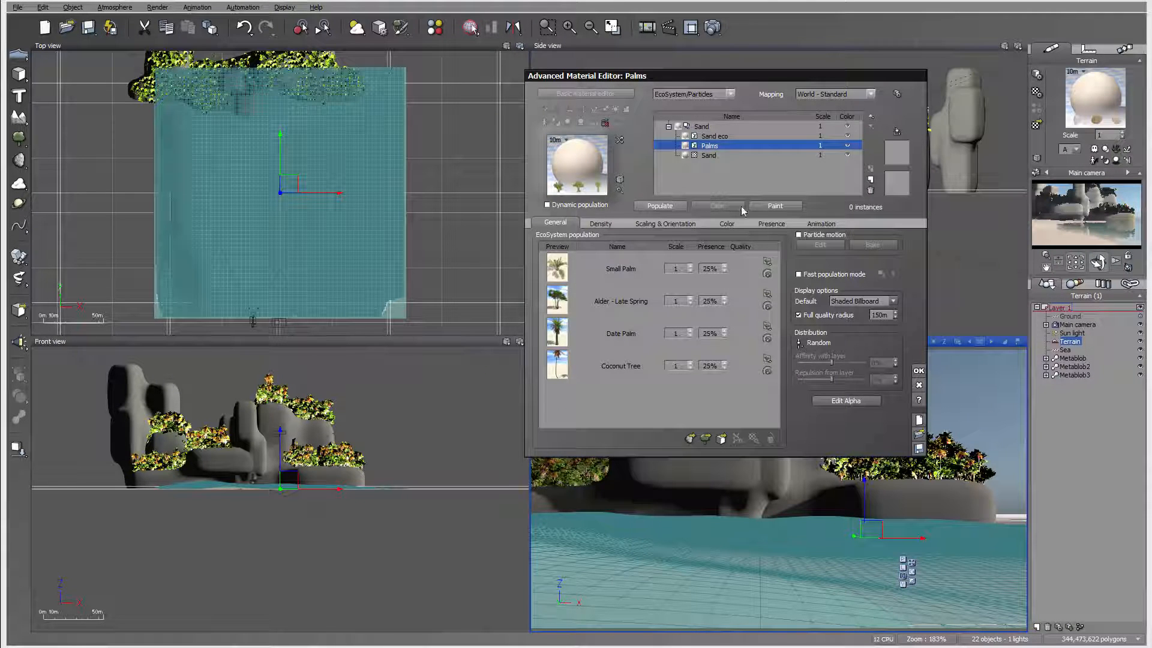
Set the Palms layer's overall density to 16% and overall scaling to 0.734.
{"action": "left_click", "coordinate": [613, 223]}
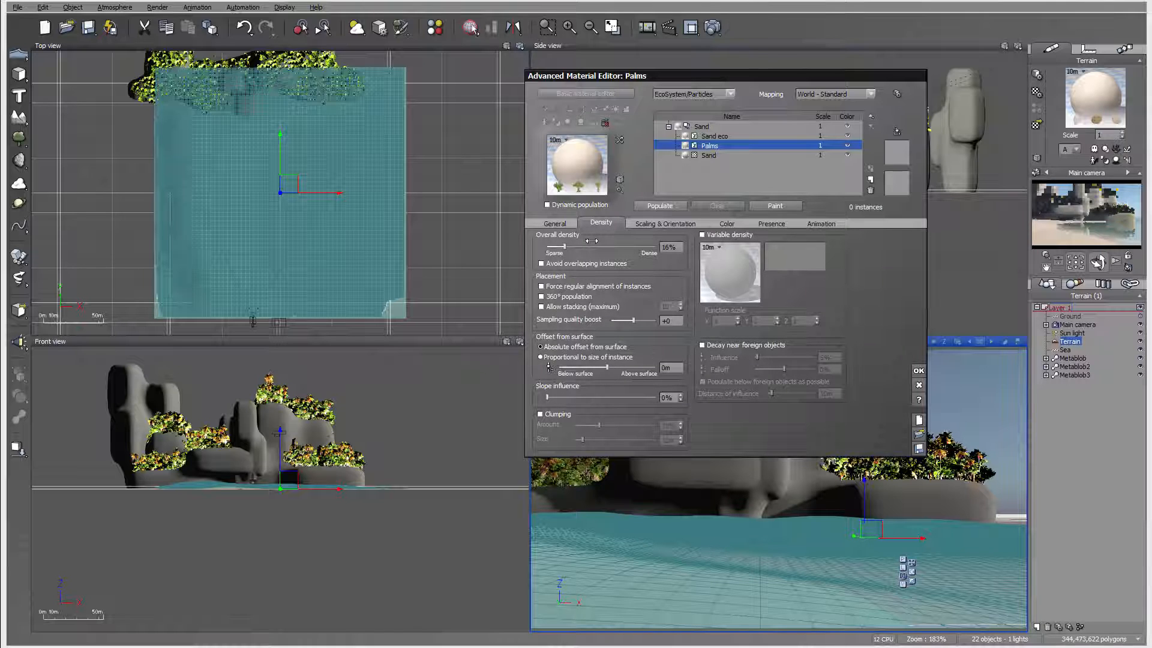
{"action": "left_click", "coordinate": [660, 224]}
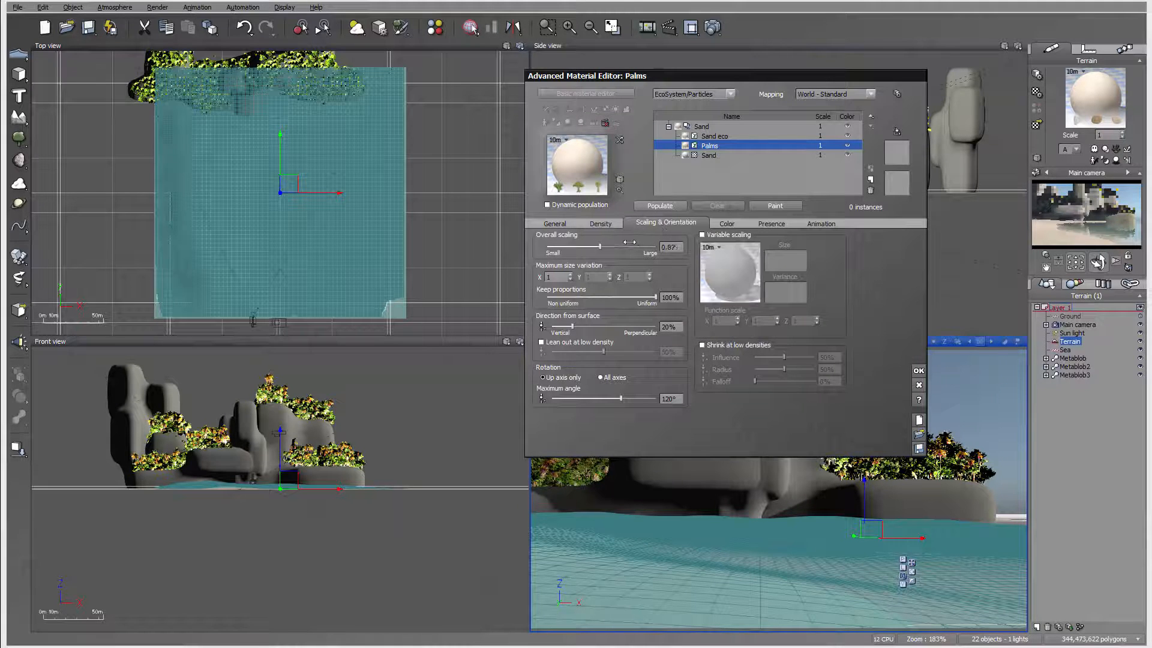
{"action": "left_click_drag", "start_coordinate": [629, 242], "coordinate": [628, 241]}
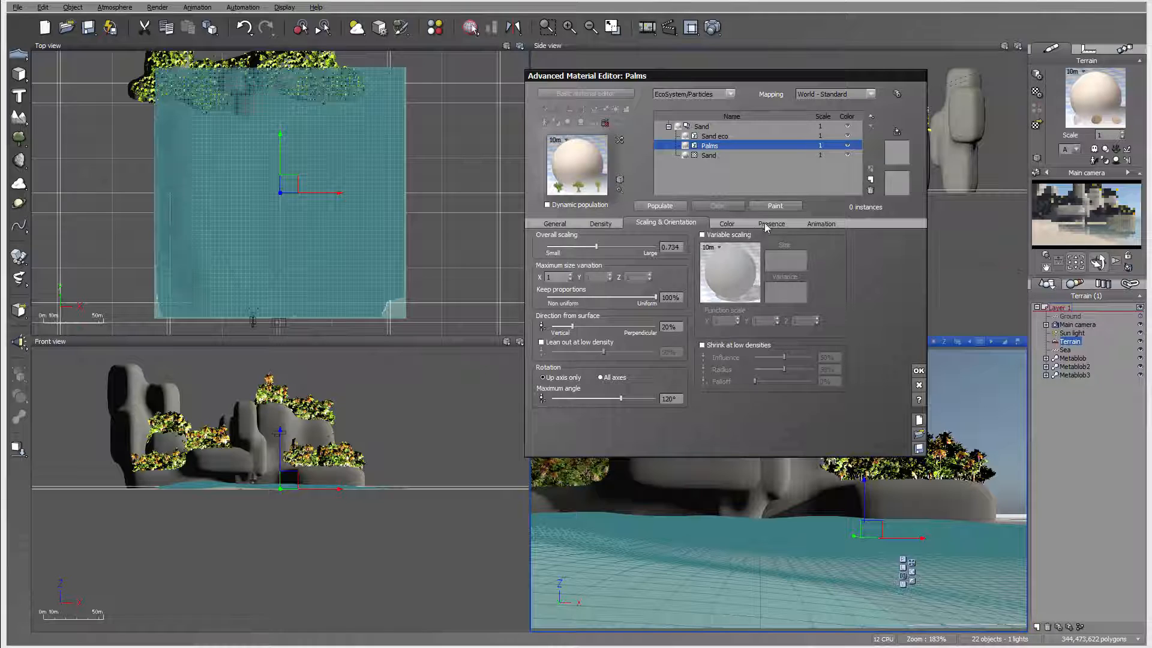
Populate the palms while raising their lower altitude limit to -0.01, and set the bottom fuzziness to 13%.
{"action": "left_click", "coordinate": [766, 224]}
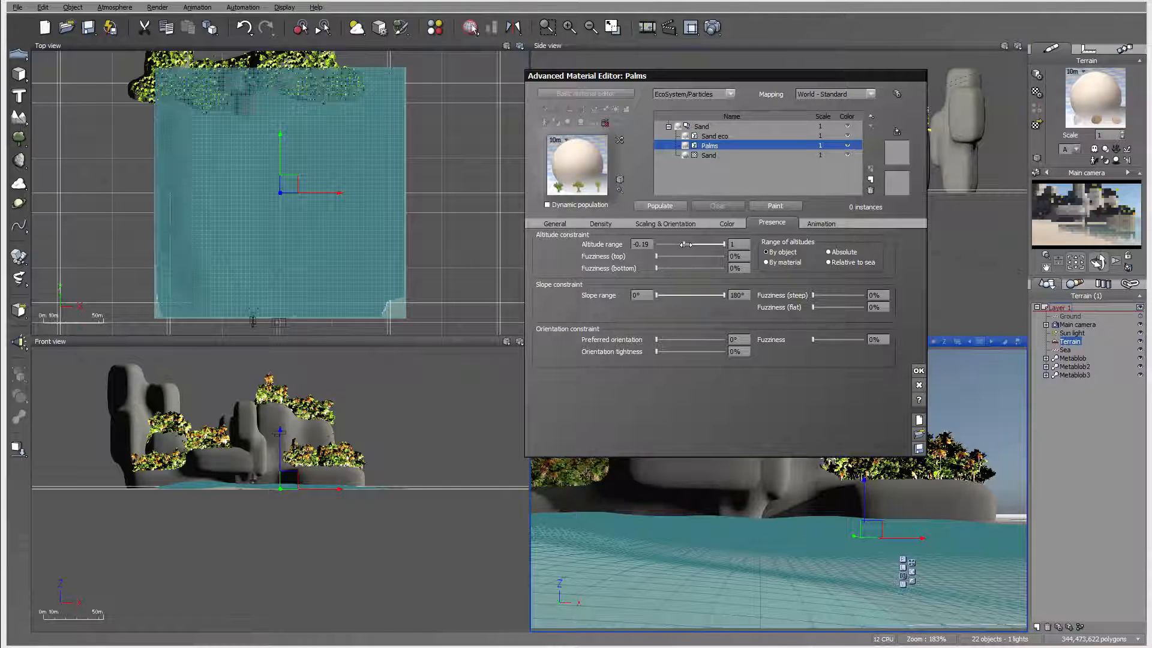
{"action": "left_click", "coordinate": [666, 206]}
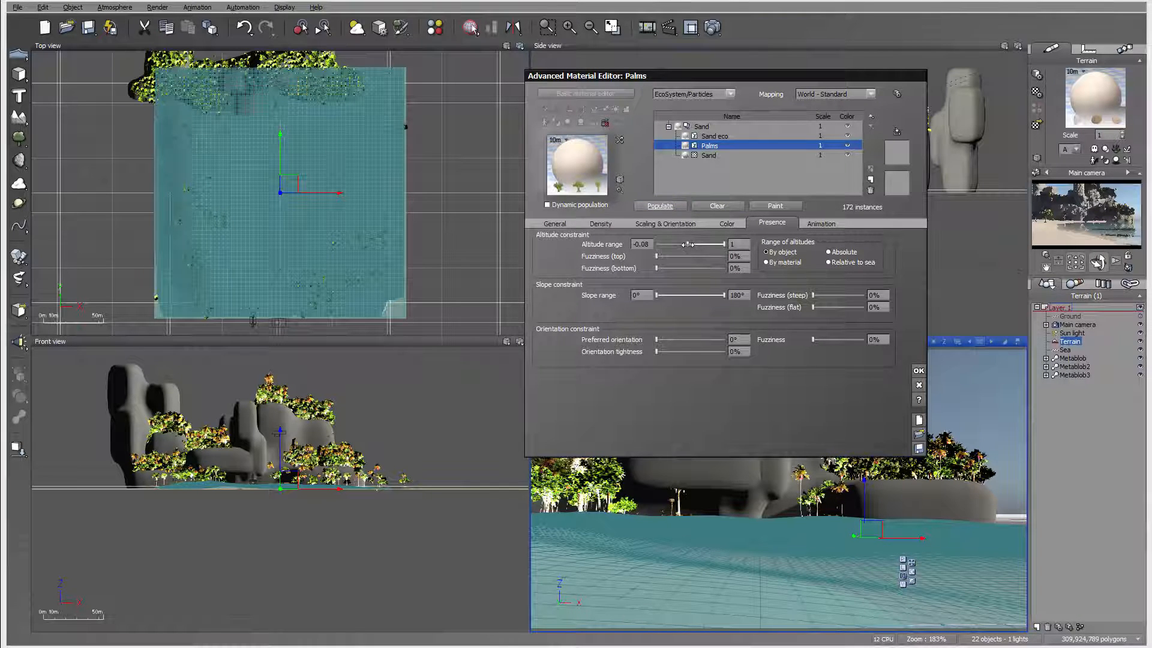
{"action": "left_click", "coordinate": [660, 207]}
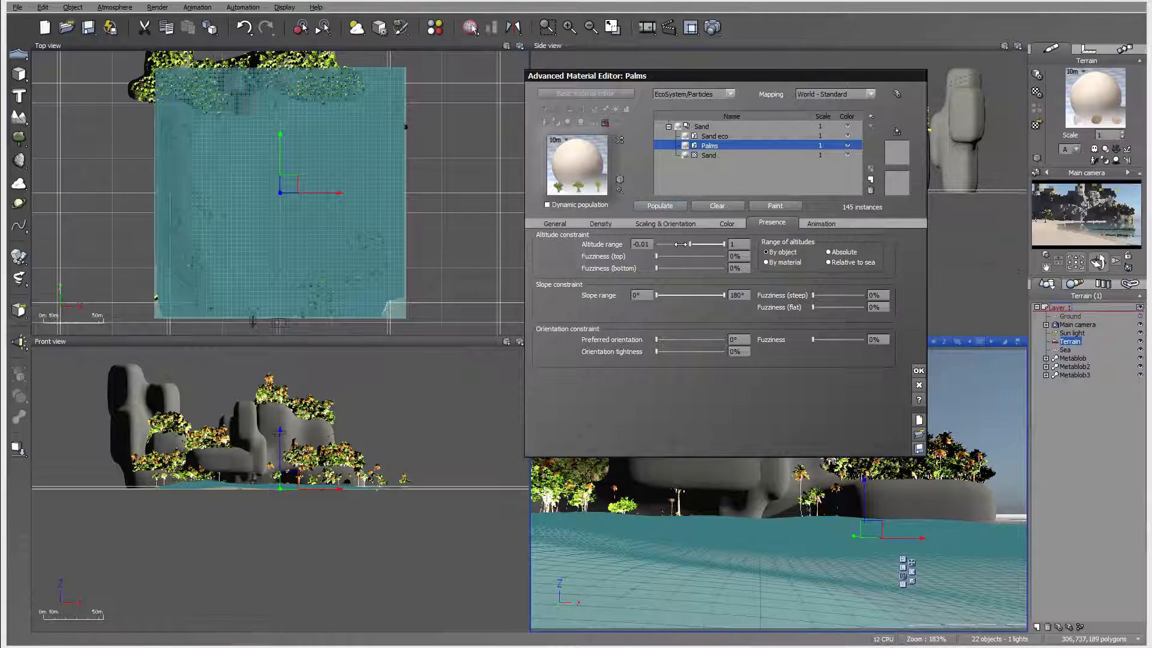
{"action": "left_click_drag", "start_coordinate": [657, 268], "coordinate": [667, 267]}
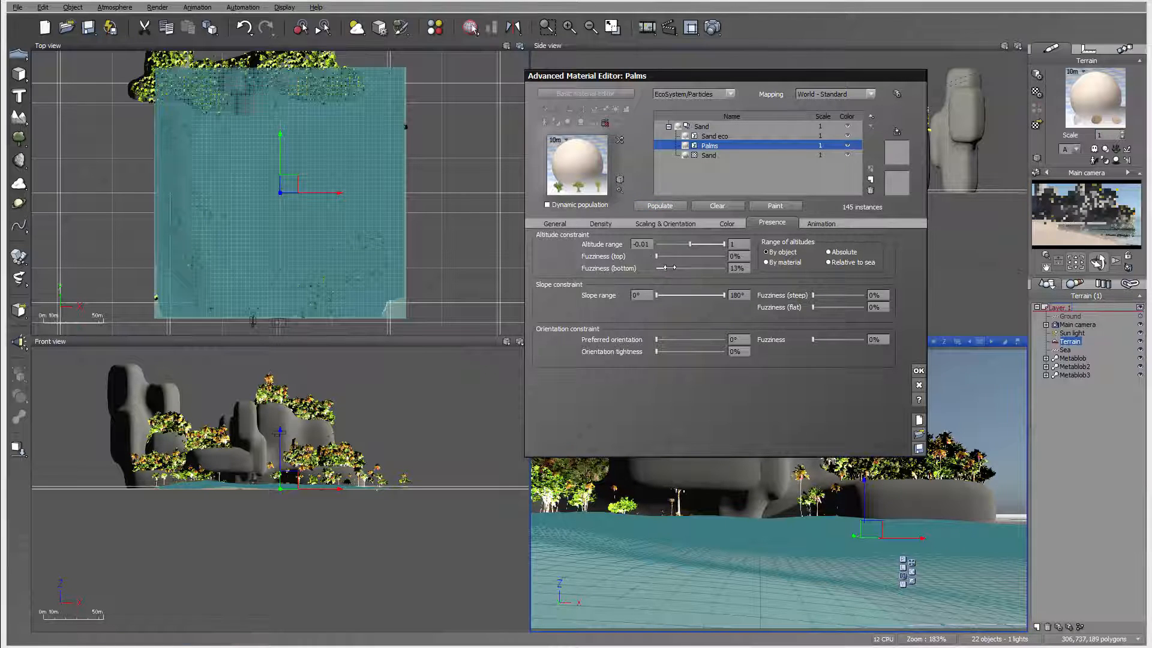
Set the Palms overall density to 58% and repopulate the terrain, keeping the camera view uncovered by the editor.
{"action": "left_click", "coordinate": [600, 225]}
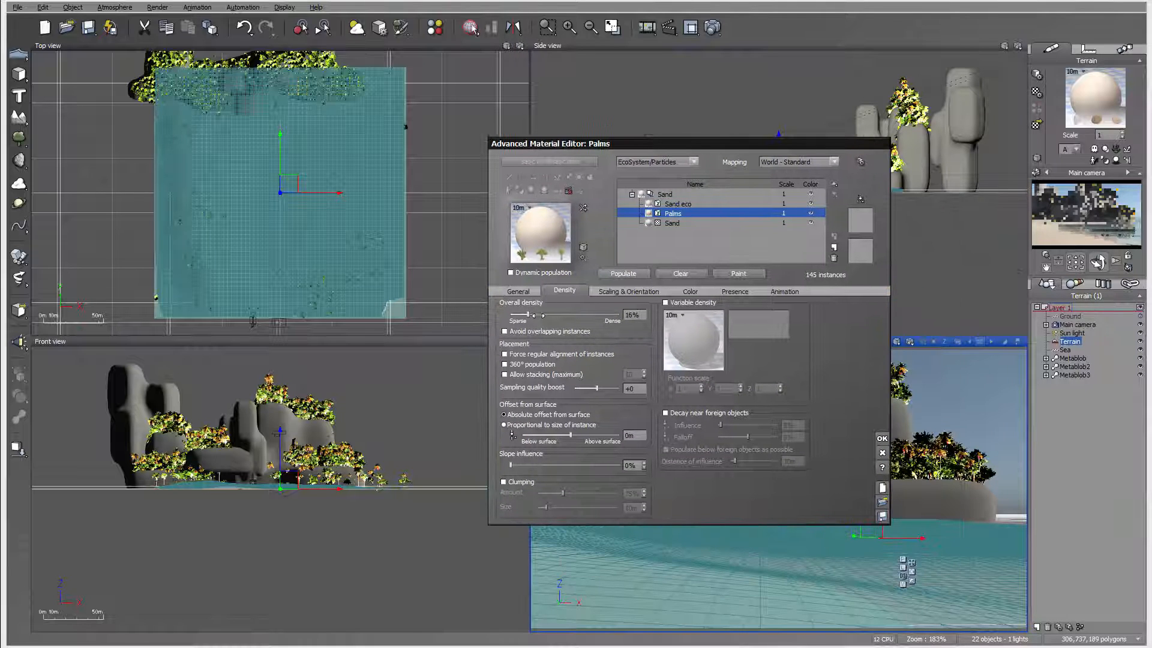
{"action": "left_click", "coordinate": [616, 273]}
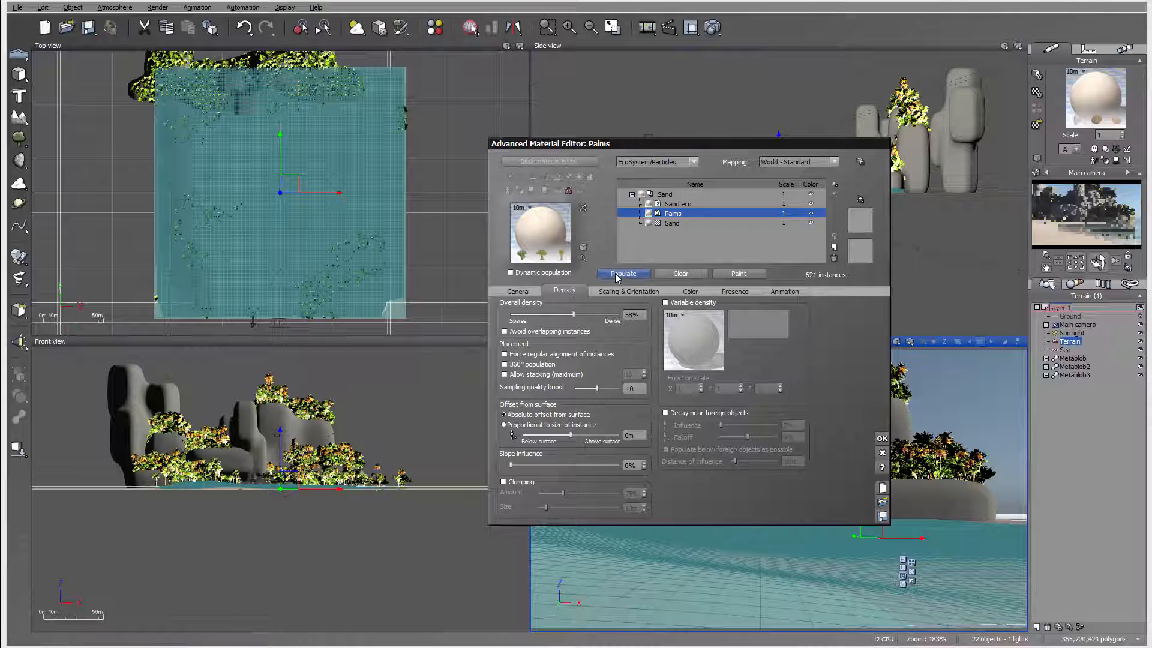
{"action": "left_click_drag", "start_coordinate": [715, 142], "coordinate": [710, 21]}
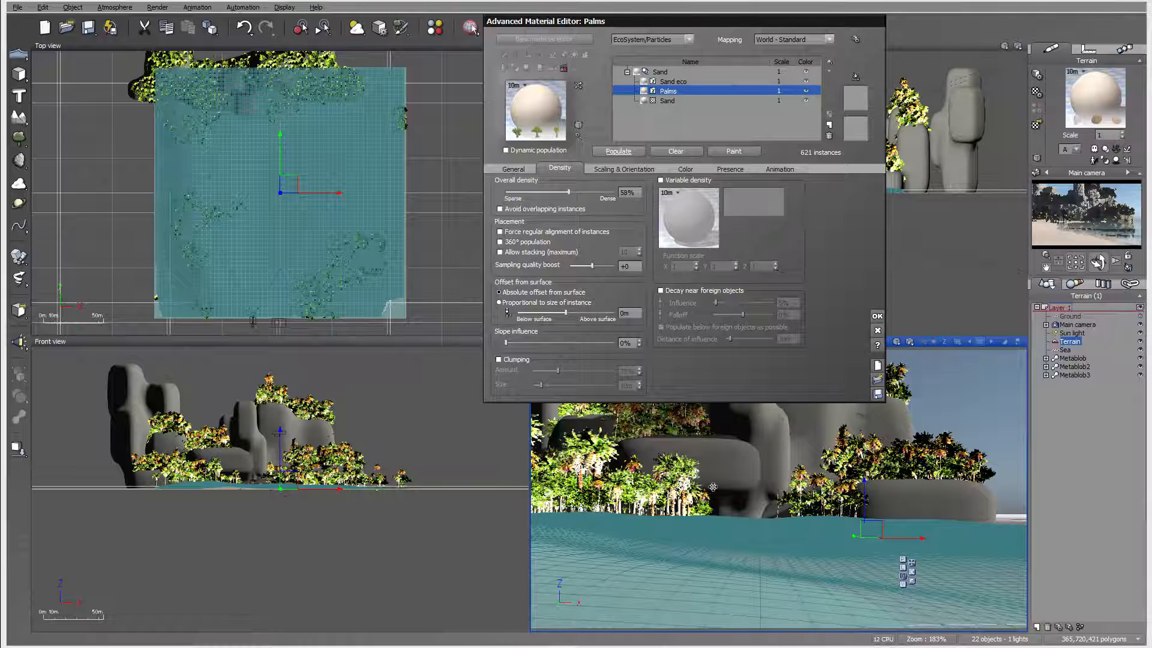
Raise the lower limit of the Palms altitude range to 0.13 and repopulate the terrain.
{"action": "left_click", "coordinate": [632, 170]}
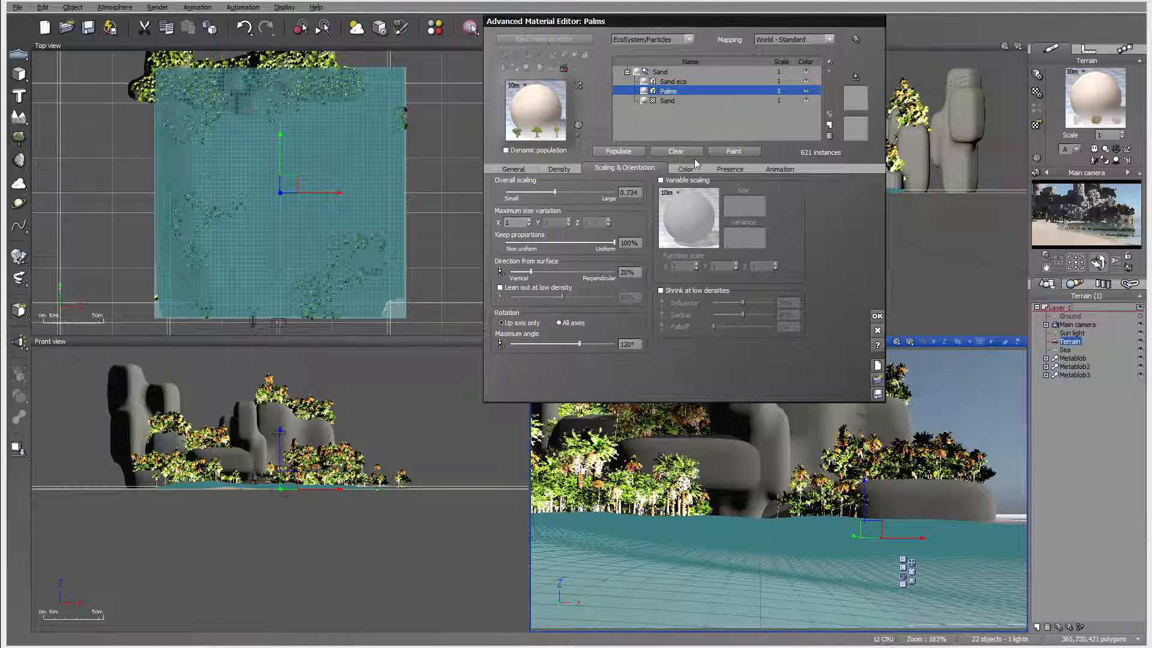
{"action": "left_click", "coordinate": [734, 169]}
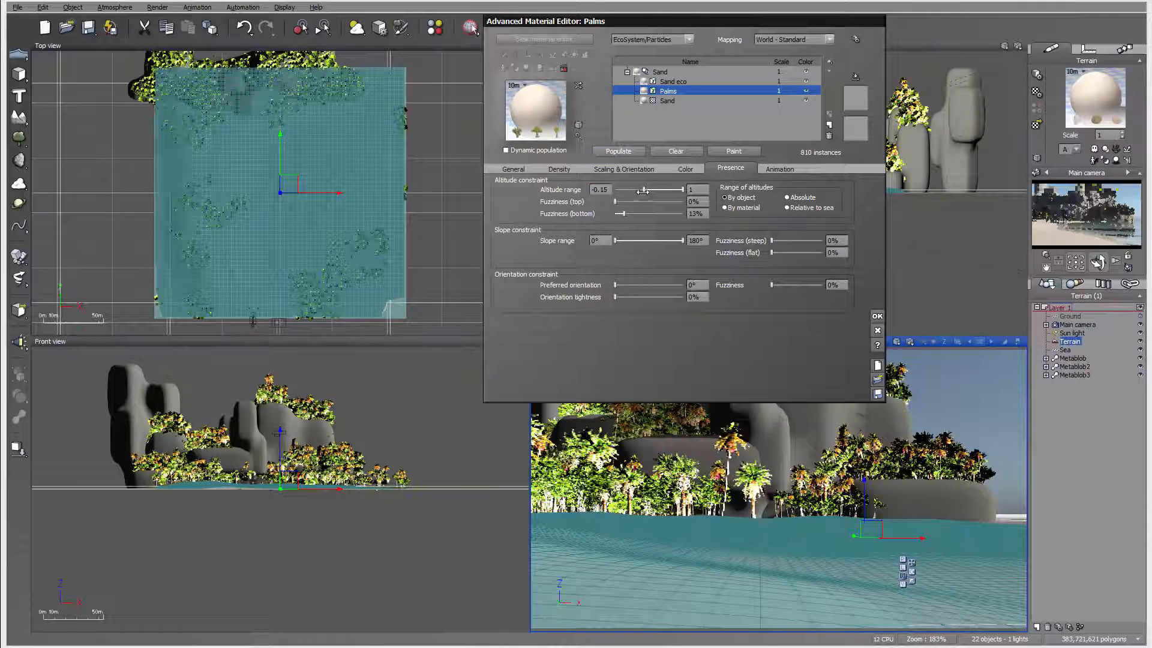
{"action": "left_click_drag", "start_coordinate": [644, 190], "coordinate": [653, 190]}
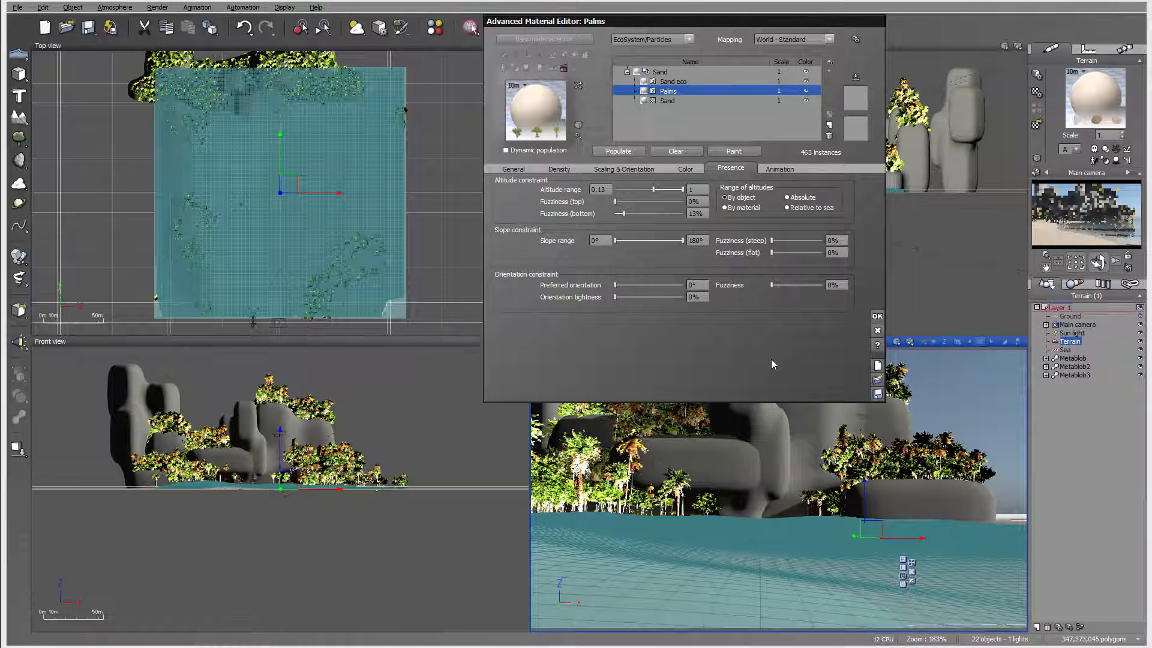
Increase the Palms overall density, enable leaning out at low density at 91%, and repopulate the terrain.
{"action": "left_click", "coordinate": [570, 169]}
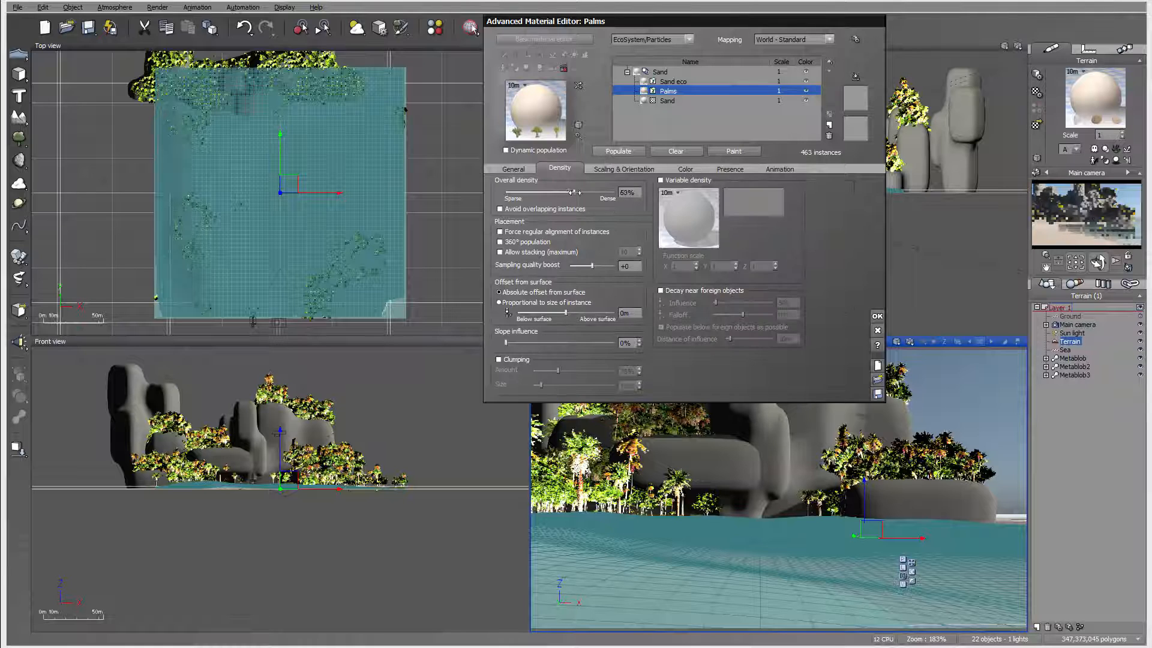
{"action": "left_click", "coordinate": [616, 169]}
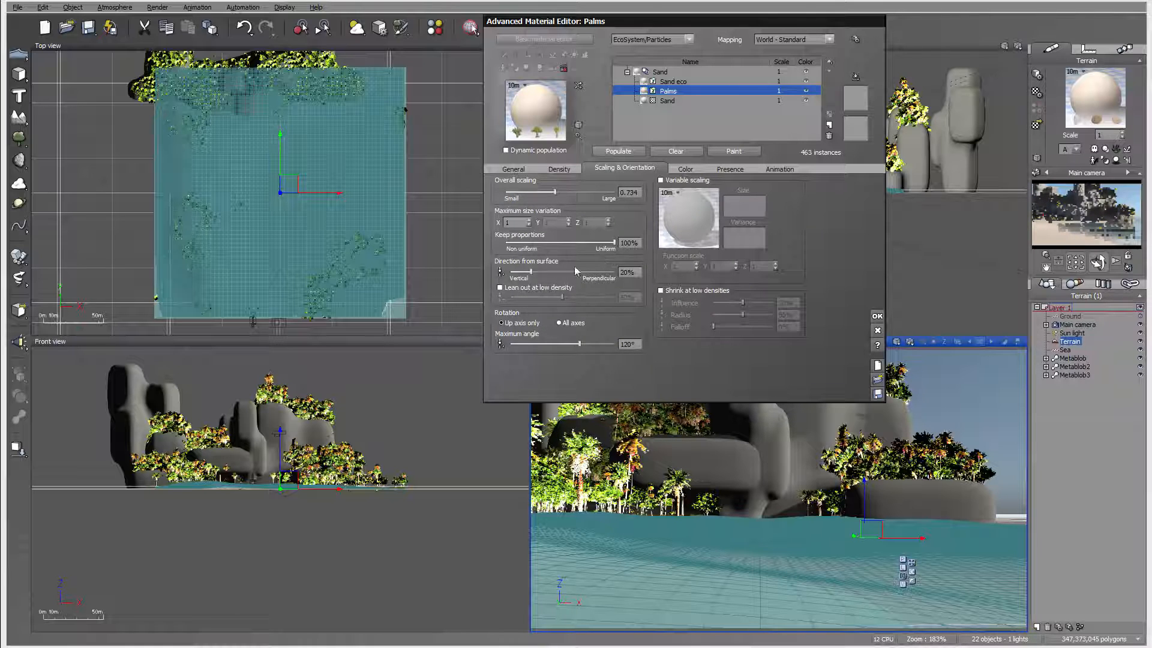
{"action": "left_click", "coordinate": [528, 288]}
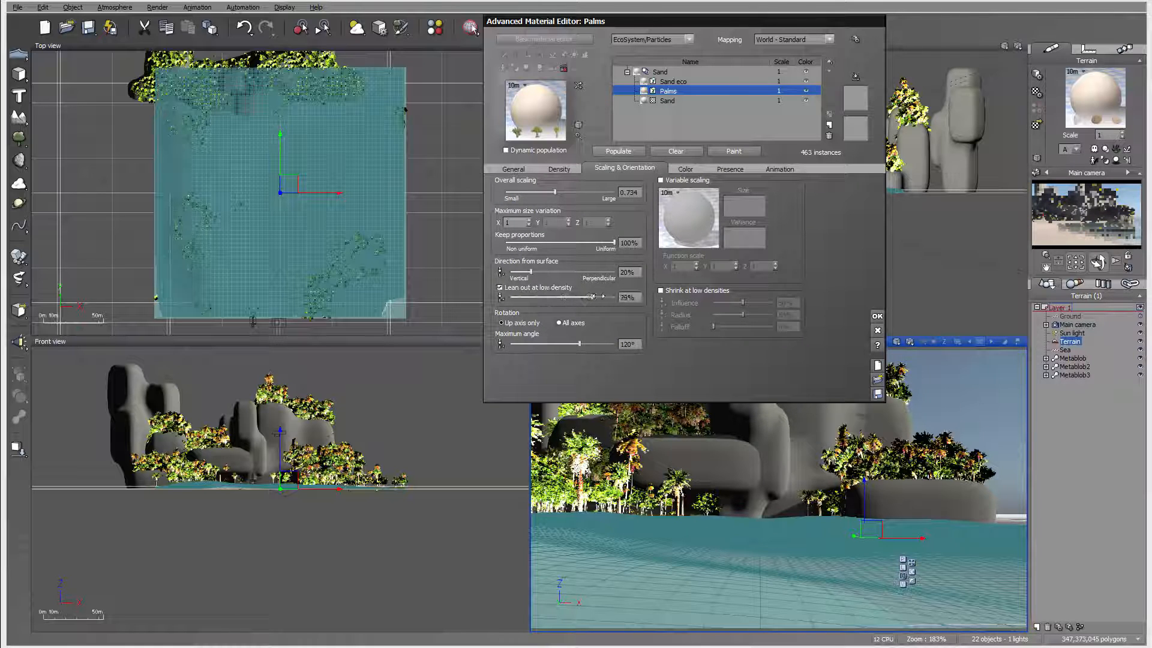
{"action": "left_click", "coordinate": [618, 149]}
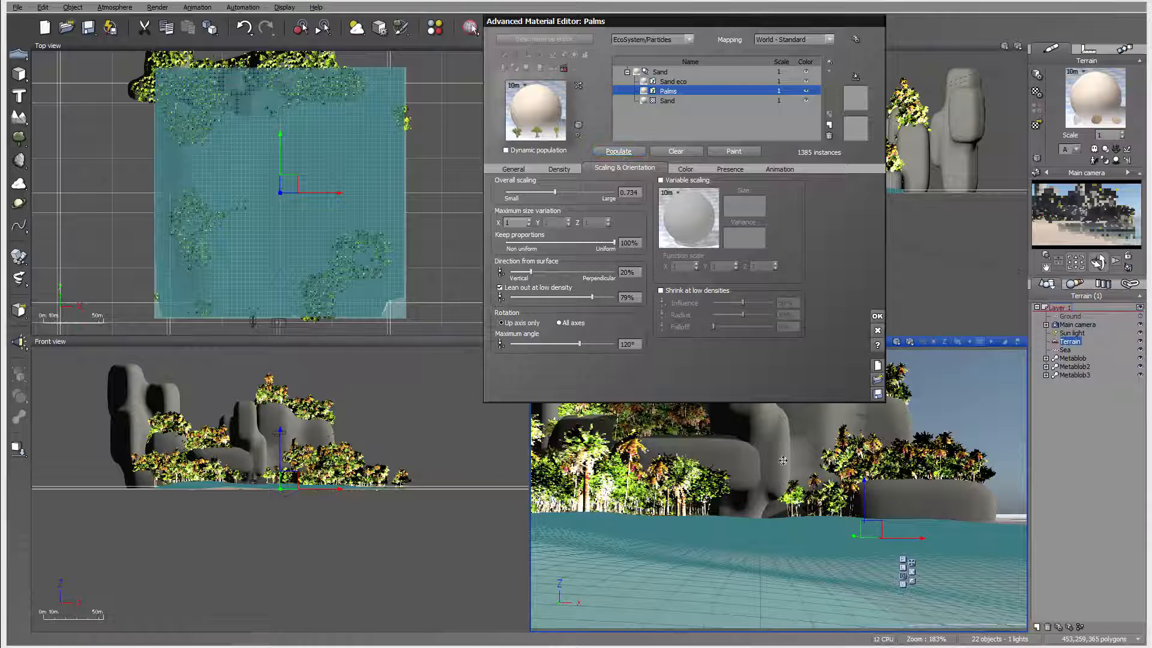
{"action": "left_click_drag", "start_coordinate": [592, 297], "coordinate": [604, 297]}
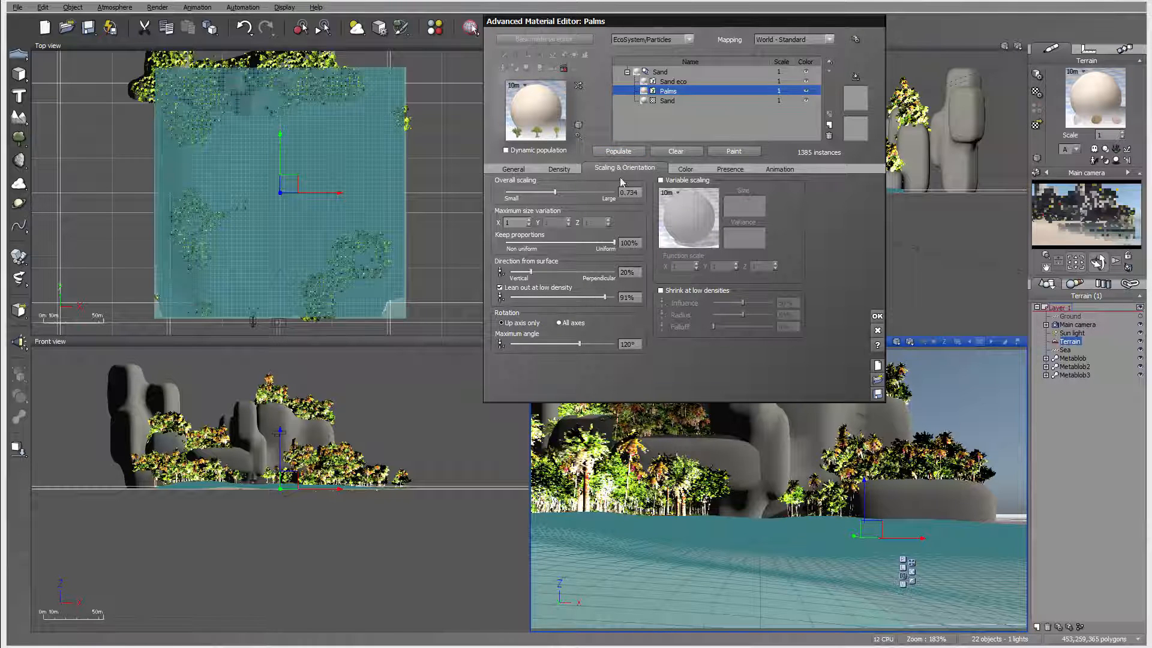
{"action": "left_click", "coordinate": [619, 151]}
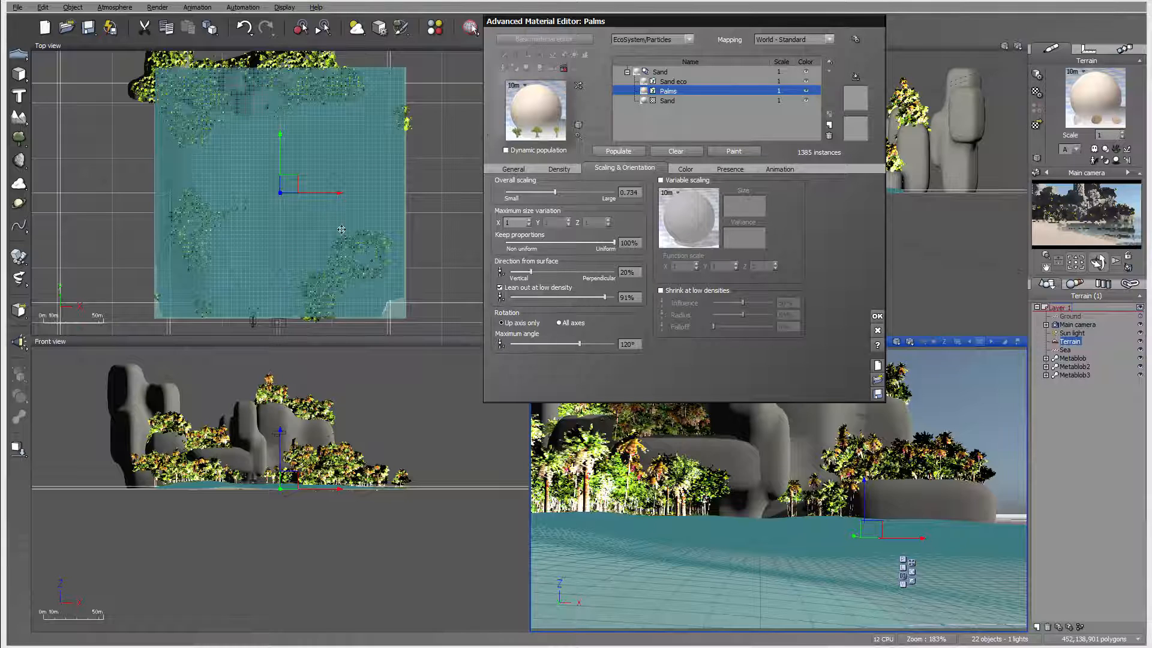
Switch the Palms layer to dynamic population, preview it over the terrain and accept the material.
{"action": "left_click", "coordinate": [534, 152]}
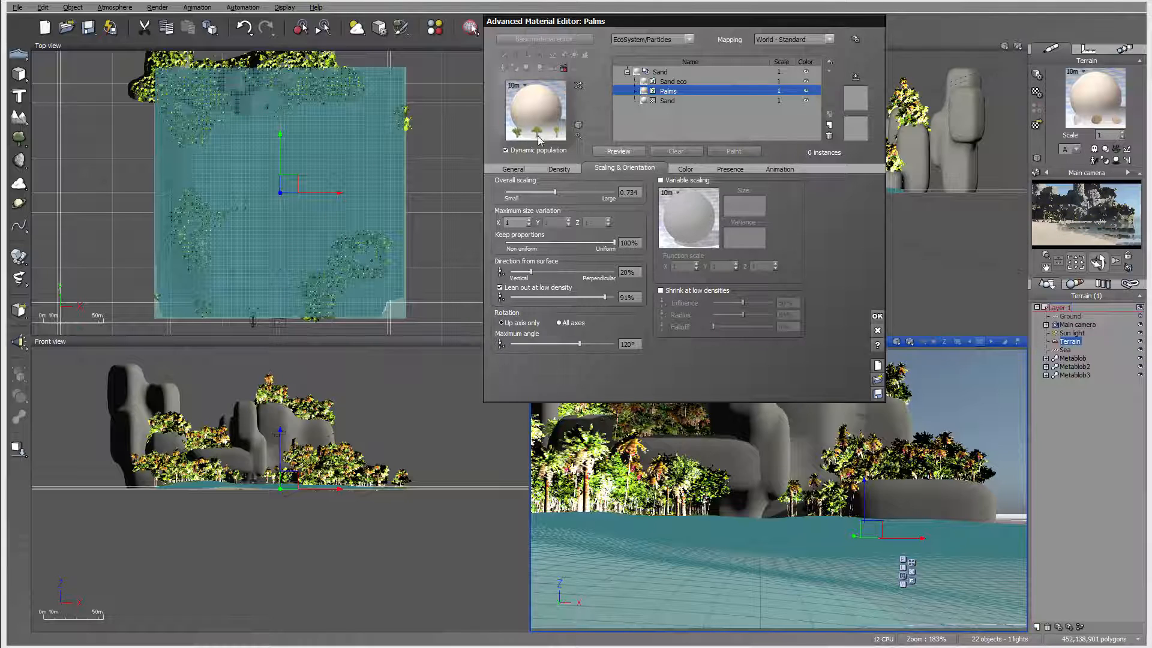
{"action": "left_click", "coordinate": [622, 152]}
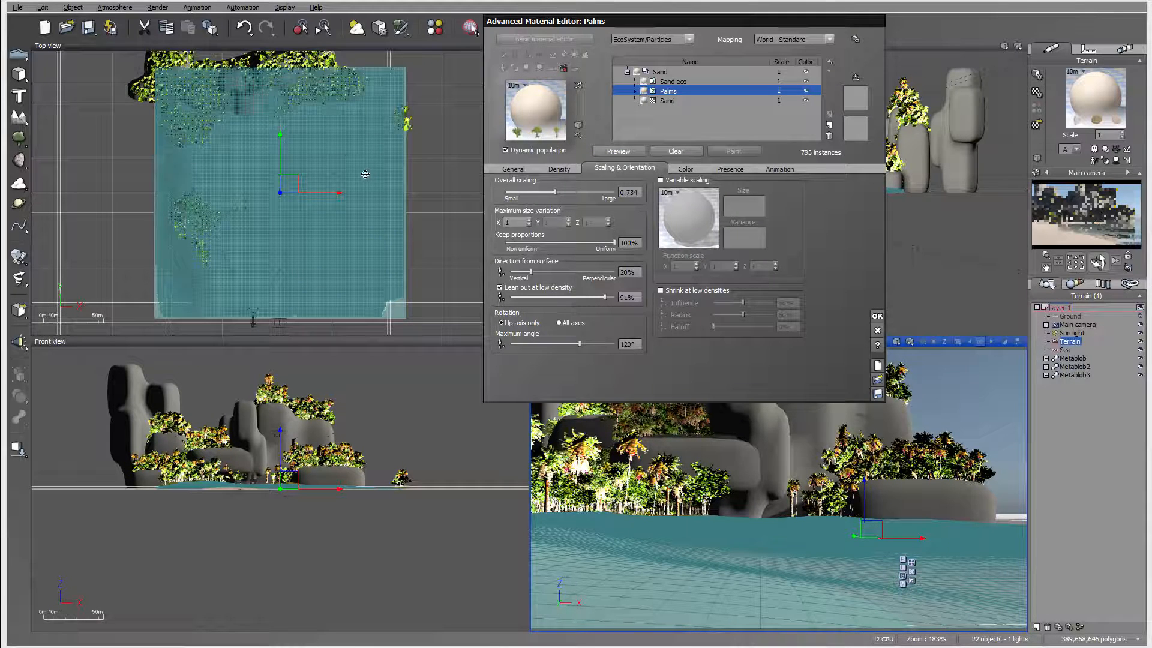
{"action": "left_click", "coordinate": [879, 316]}
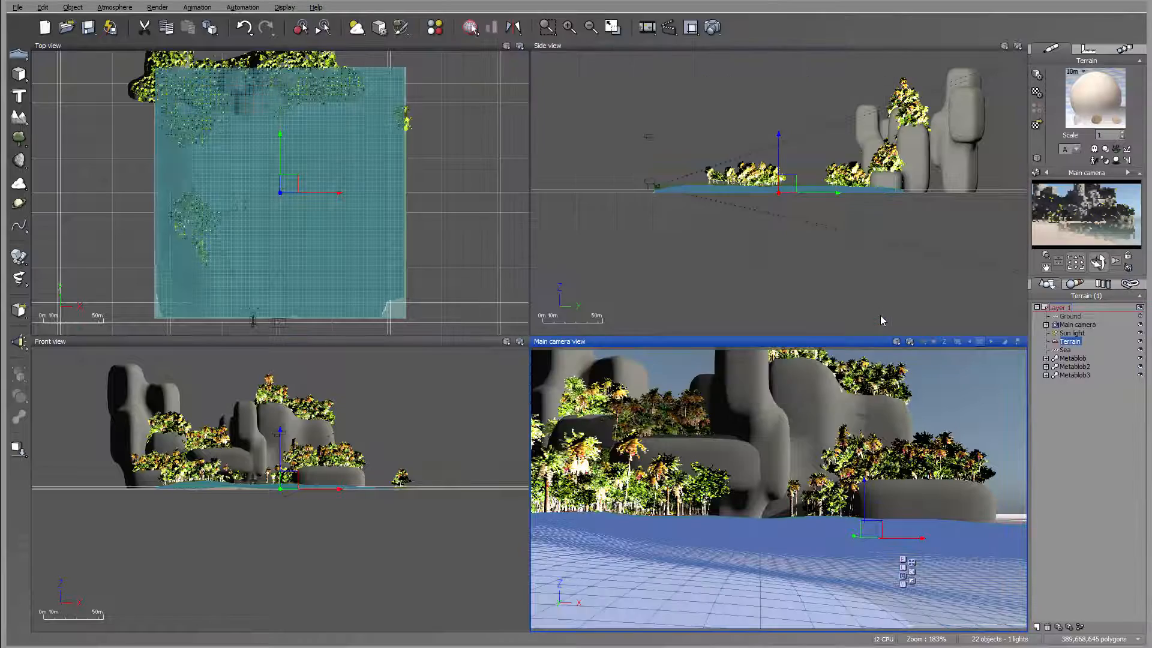
Add a single Coconut Tree plant to the scene.
{"action": "right_click_drag", "start_coordinate": [355, 121], "coordinate": [261, 192]}
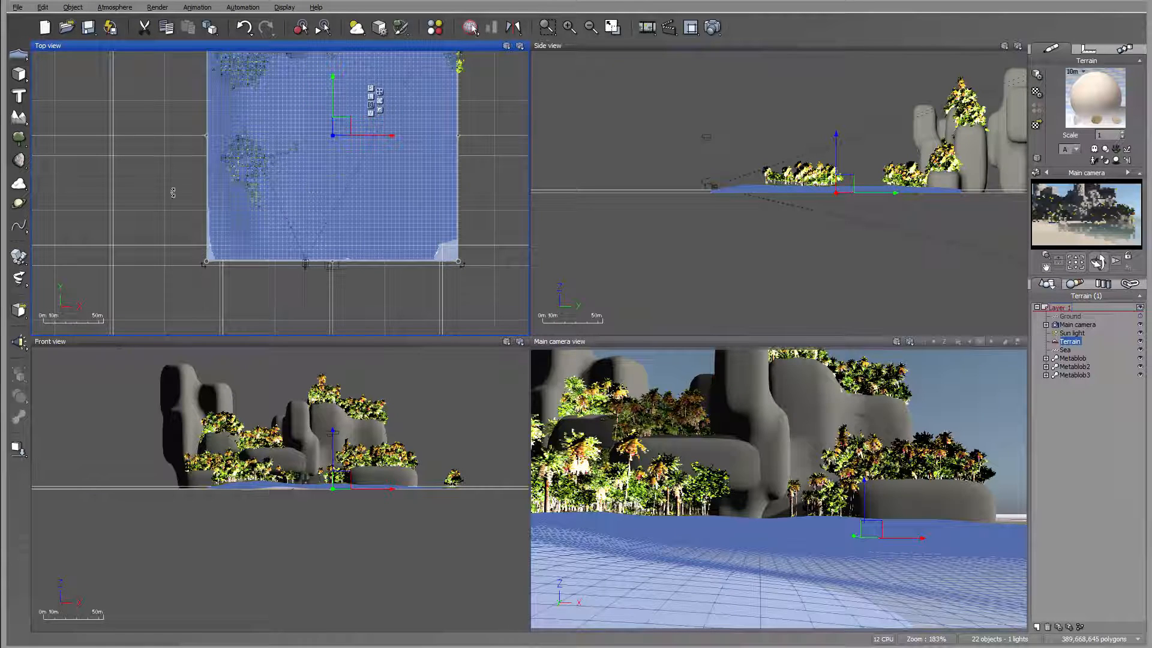
{"action": "left_click", "coordinate": [19, 138]}
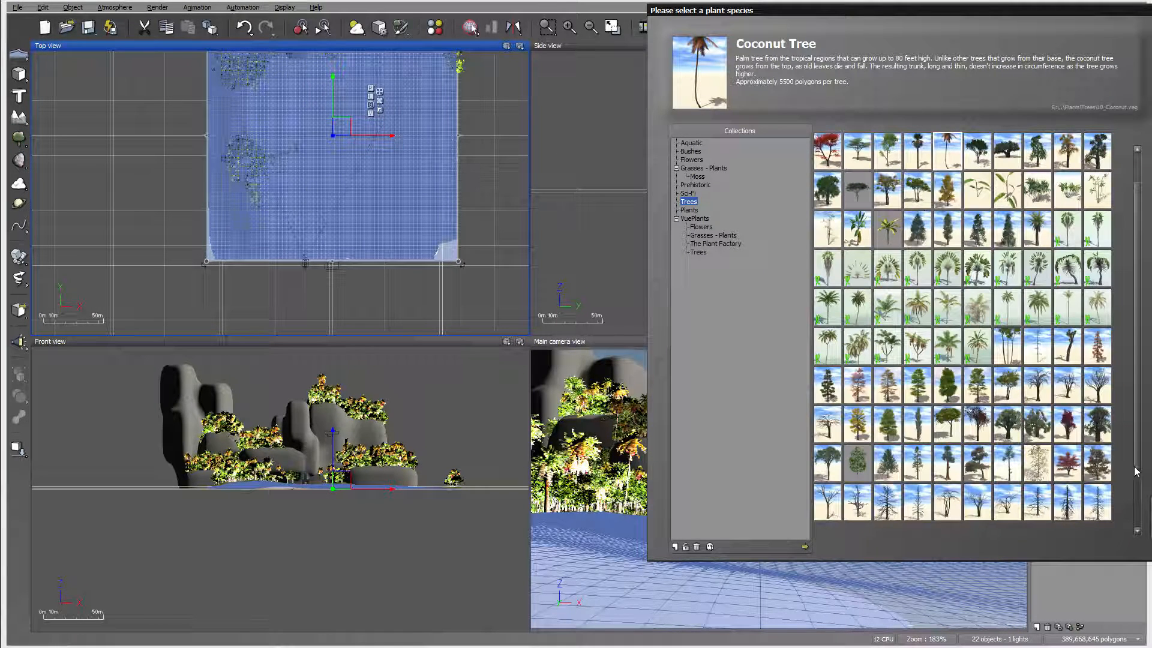
{"action": "key", "text": "Return"}
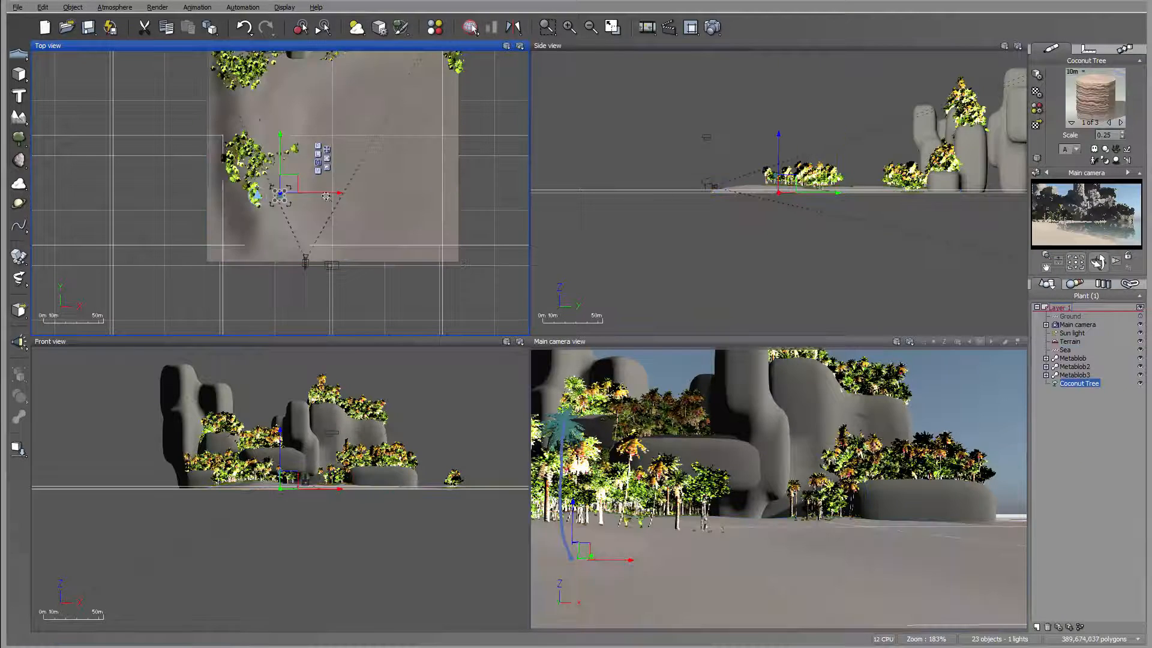
Move the coconut tree towards the camera into the foreground beach and raise its base to the sand surface.
{"action": "scroll", "coordinate": [331, 216], "scroll_direction": "up", "scroll_amount": 6}
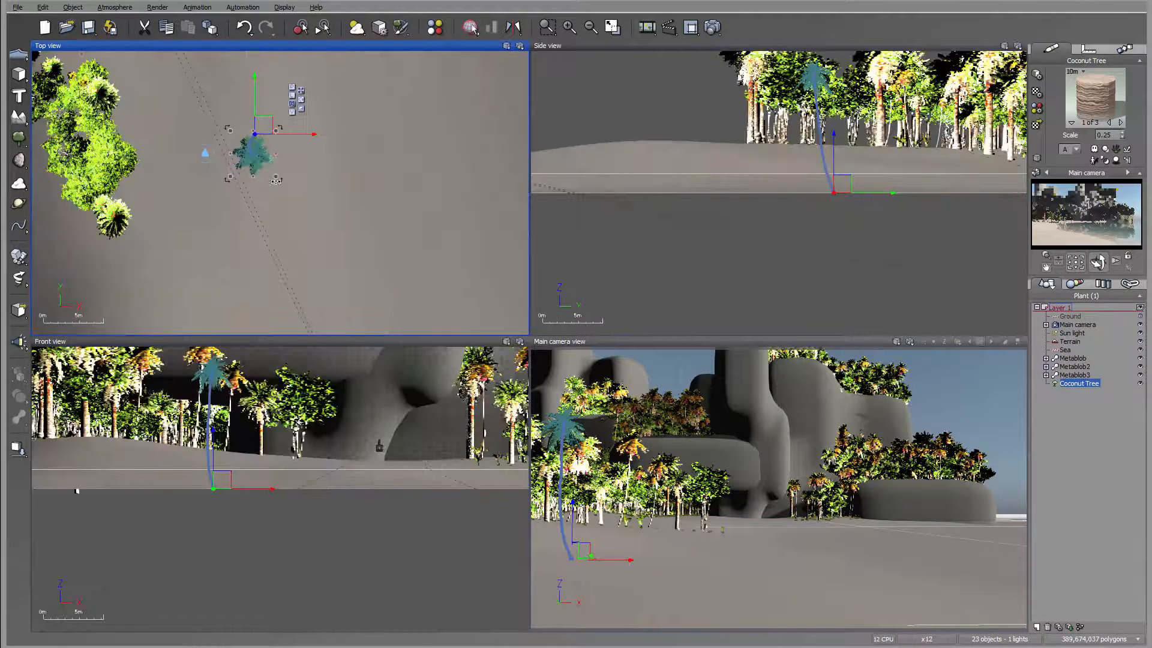
{"action": "left_click_drag", "start_coordinate": [281, 185], "coordinate": [298, 275]}
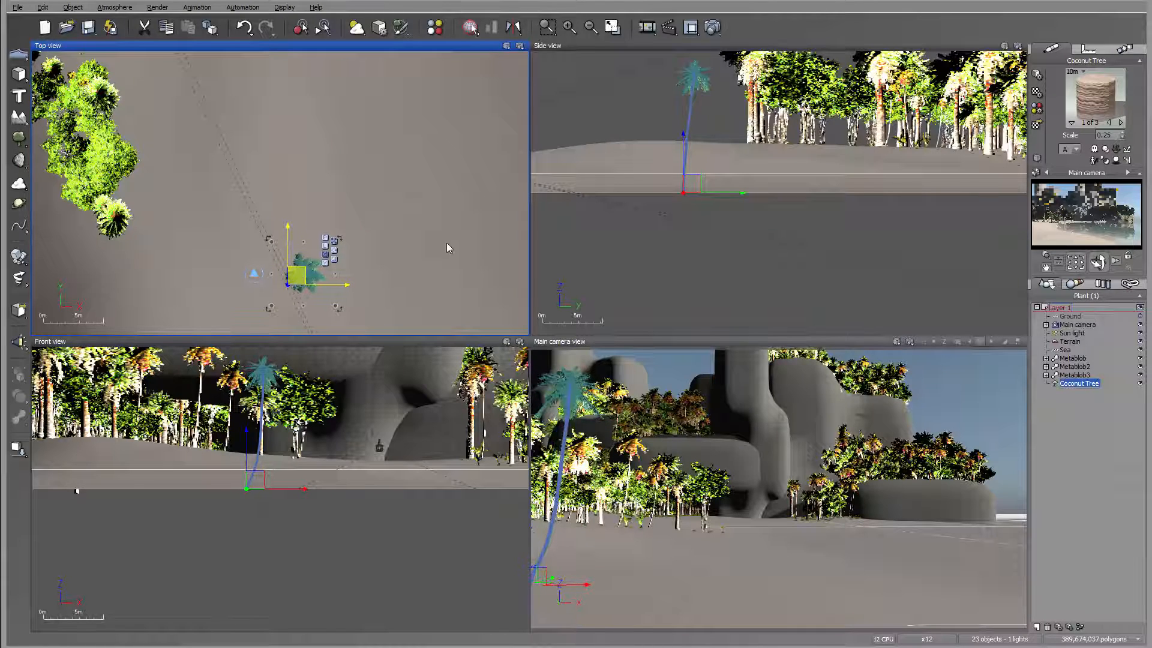
{"action": "right_click_drag", "start_coordinate": [422, 243], "coordinate": [412, 142]}
{"action": "left_click_drag", "start_coordinate": [809, 190], "coordinate": [820, 133]}
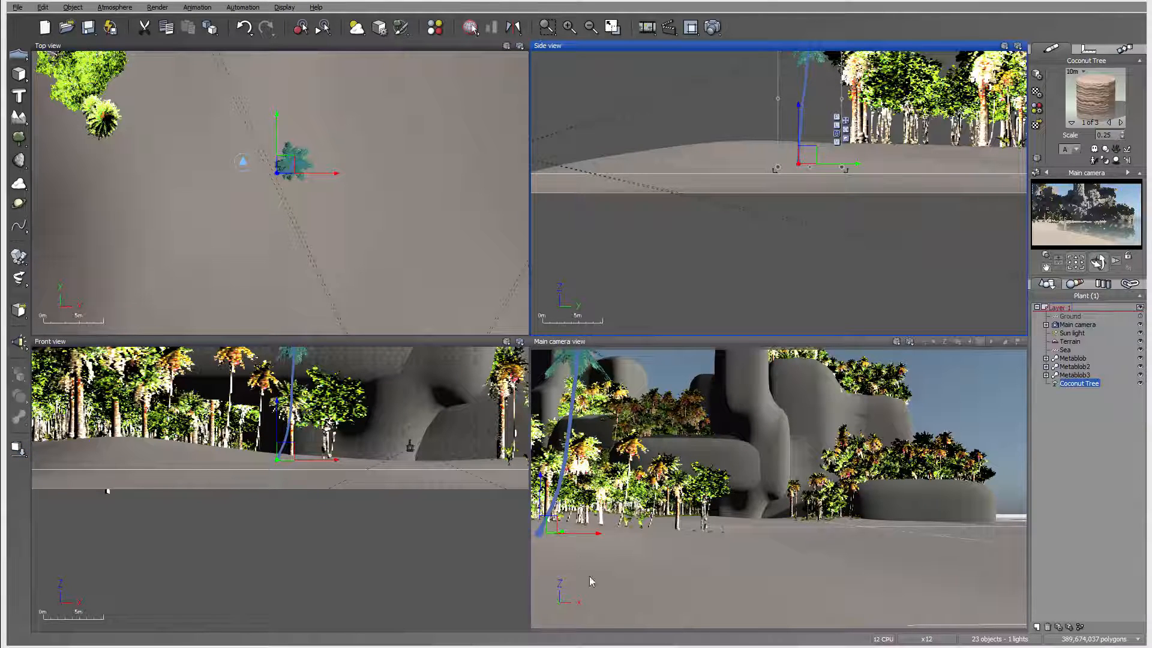
{"action": "left_click_drag", "start_coordinate": [797, 153], "coordinate": [813, 197]}
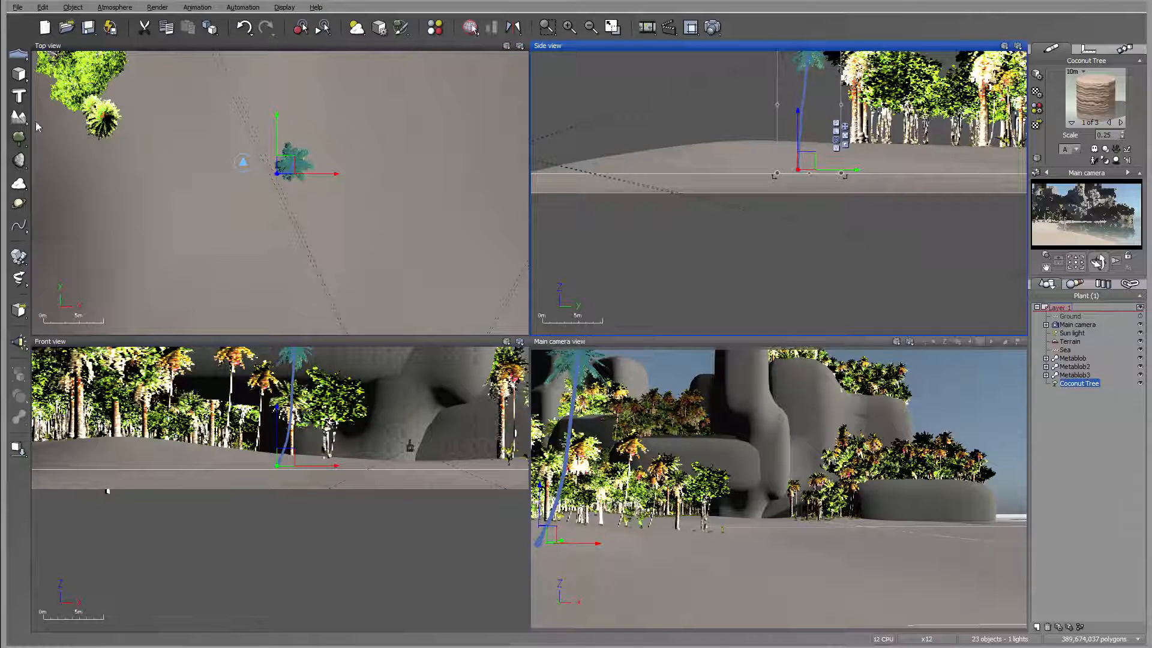
Add a second coconut tree beside the first and a third one closer to the camera.
{"action": "key", "text": "ctrl+d"}
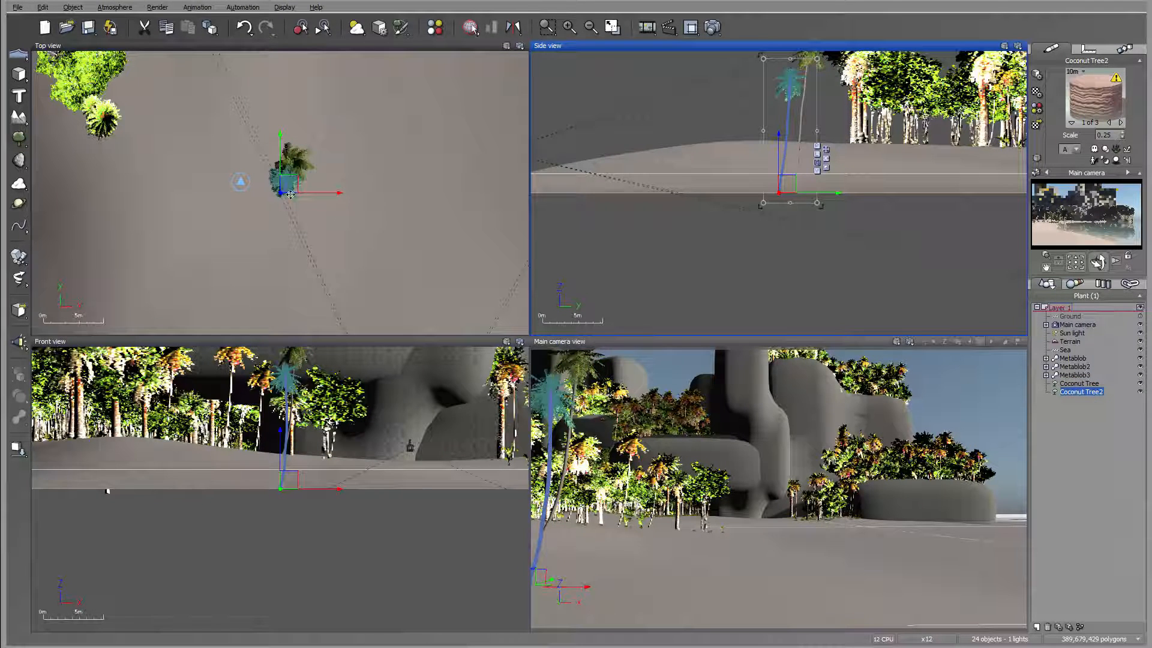
{"action": "left_click_drag", "start_coordinate": [293, 190], "coordinate": [375, 294]}
{"action": "key", "text": "ctrl+d"}
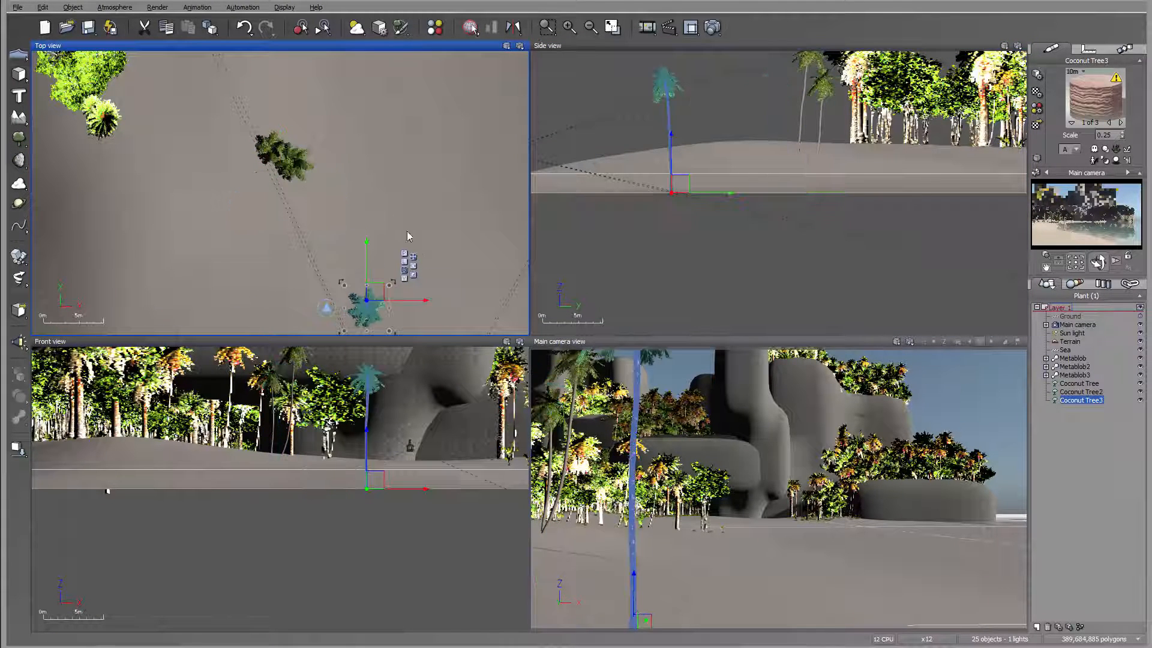
Move the third coconut tree to the left edge of the camera's field of view and add a fourth right beside it.
{"action": "right_click_drag", "start_coordinate": [375, 294], "coordinate": [317, 174]}
{"action": "left_click_drag", "start_coordinate": [317, 174], "coordinate": [302, 194]}
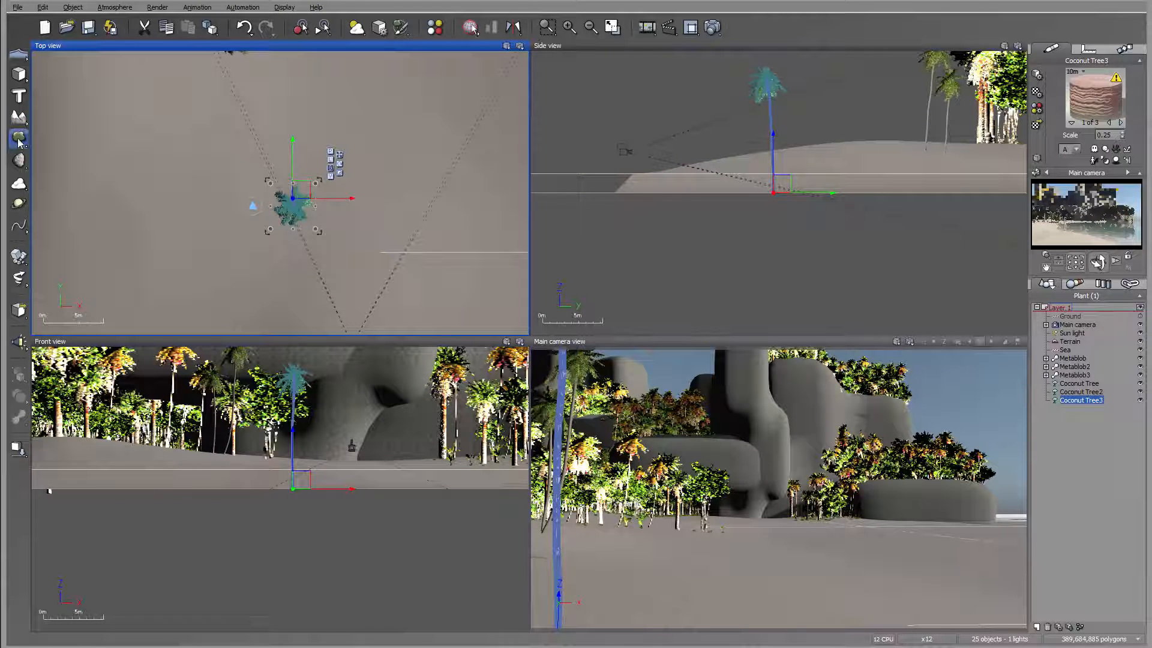
{"action": "left_click_drag", "start_coordinate": [292, 191], "coordinate": [288, 160]}
{"action": "left_click_drag", "start_coordinate": [306, 216], "coordinate": [277, 178]}
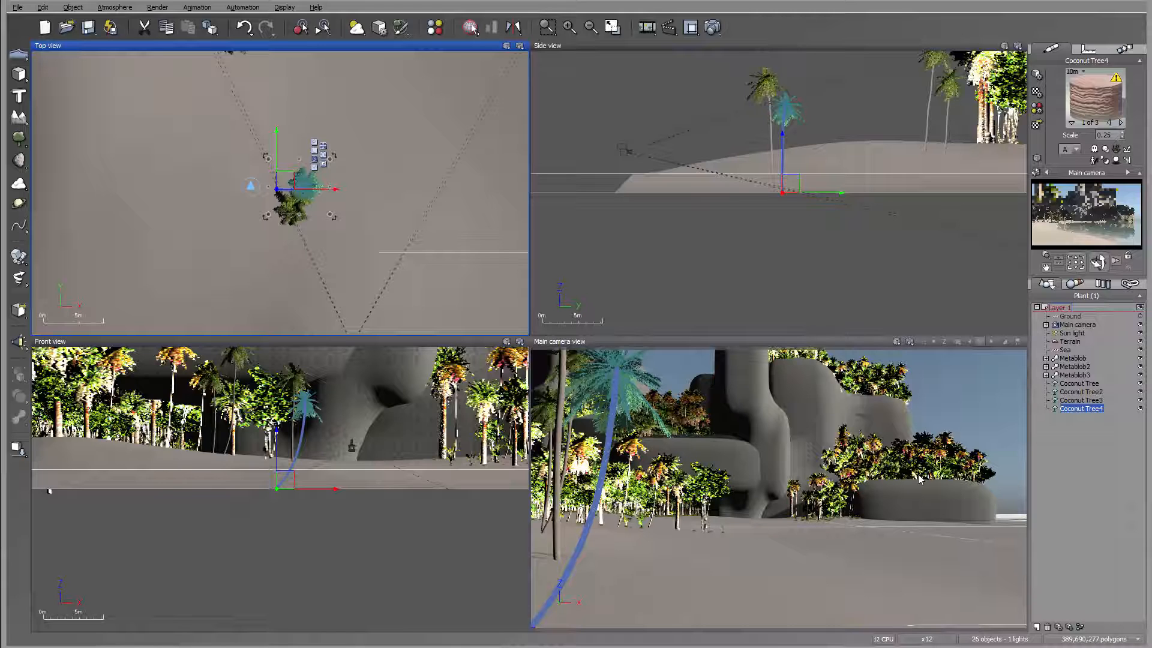
Add a fifth coconut tree behind the foreground pair and tilt its trunk towards the centre of the camera view.
{"action": "left_click", "coordinate": [19, 137]}
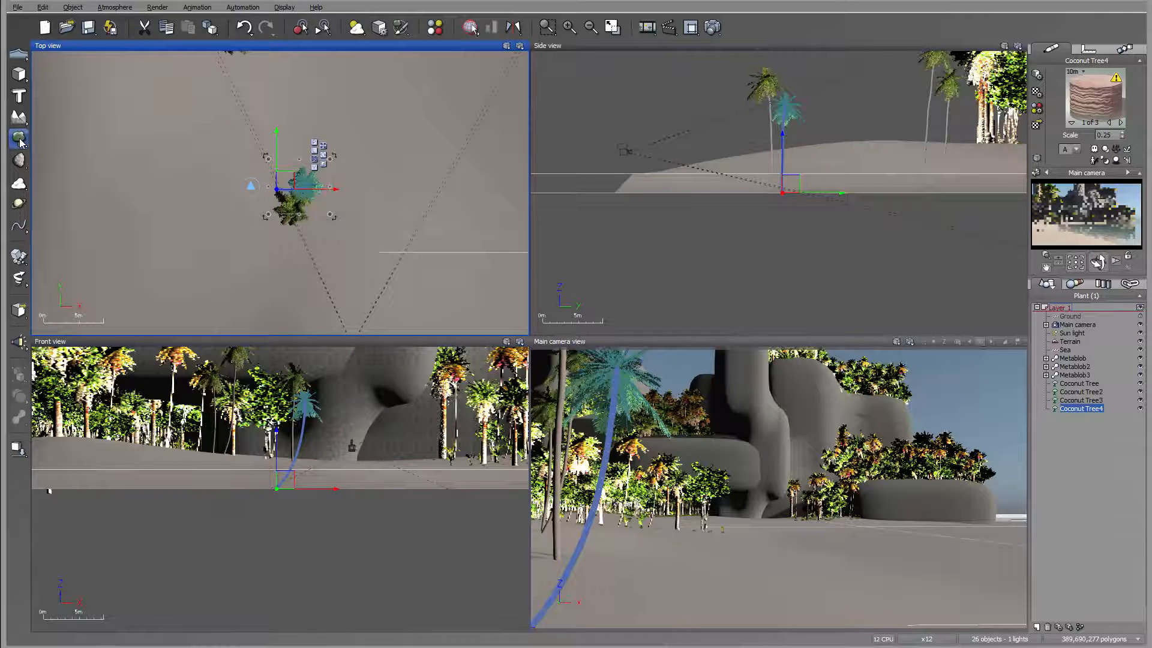
{"action": "left_click_drag", "start_coordinate": [291, 191], "coordinate": [257, 127]}
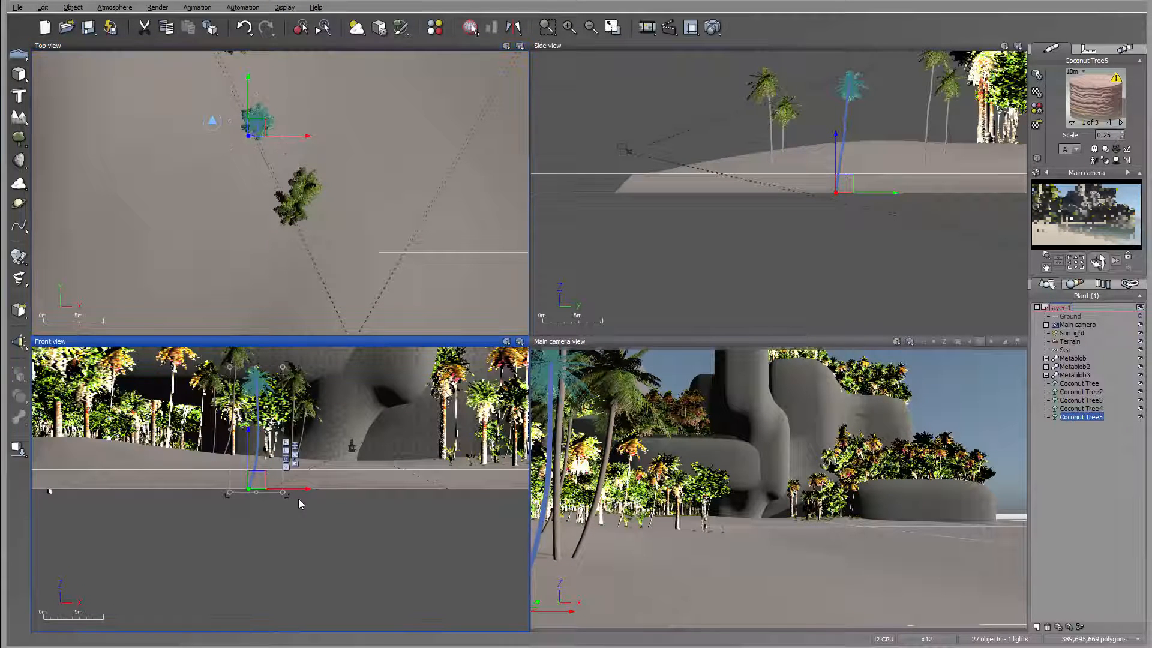
{"action": "left_click_drag", "start_coordinate": [288, 495], "coordinate": [269, 502]}
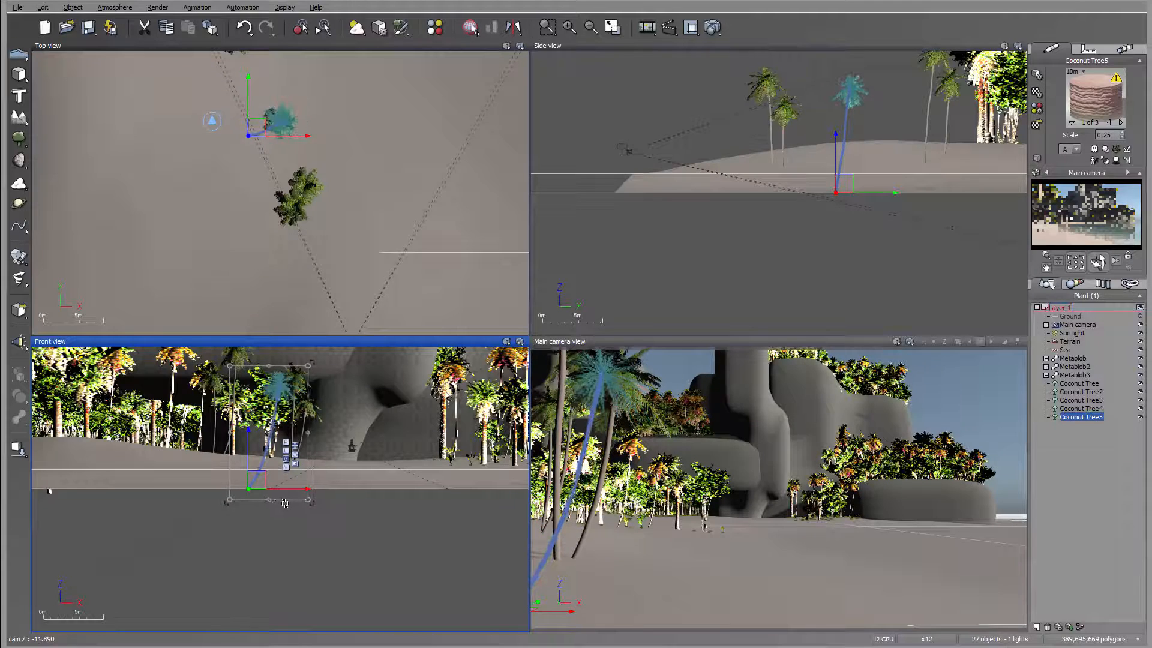
{"action": "left_click", "coordinate": [260, 132]}
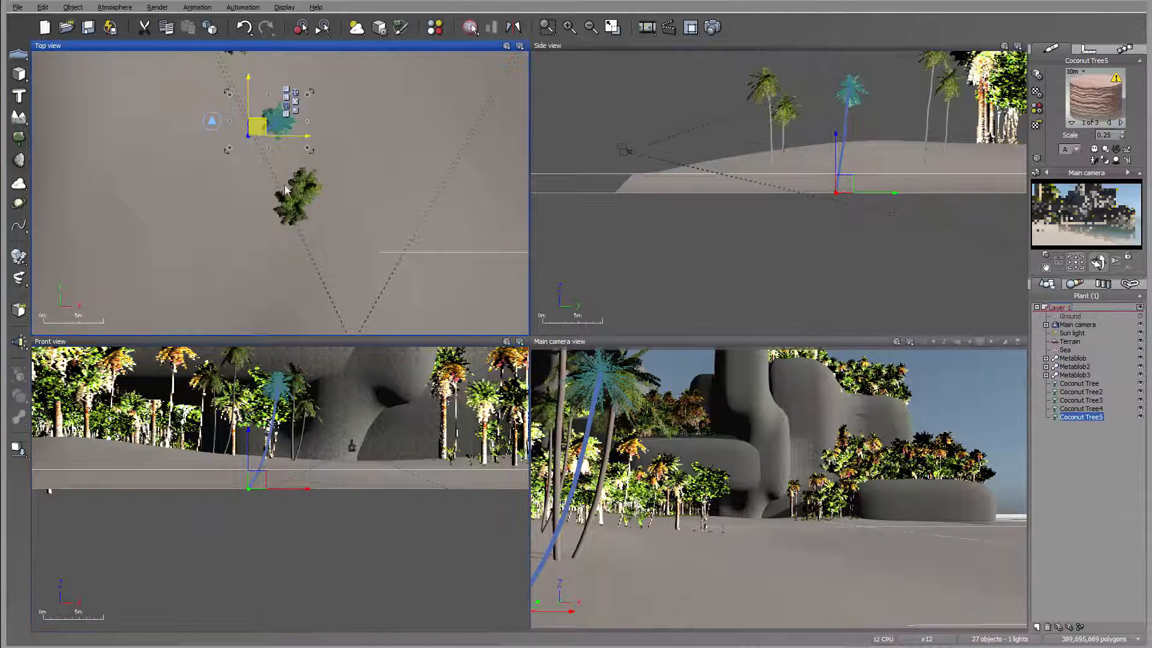
Add a sixth coconut tree close to the camera and tilt its trunk towards the centre of the view.
{"action": "left_click", "coordinate": [18, 137]}
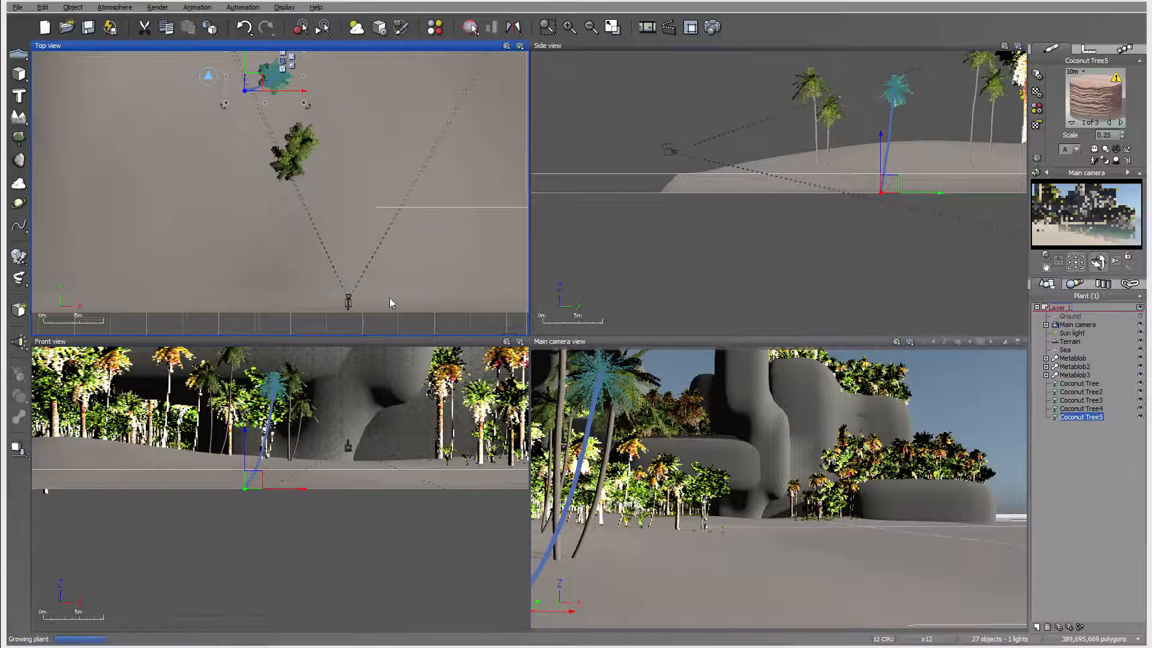
{"action": "left_click_drag", "start_coordinate": [304, 165], "coordinate": [315, 240]}
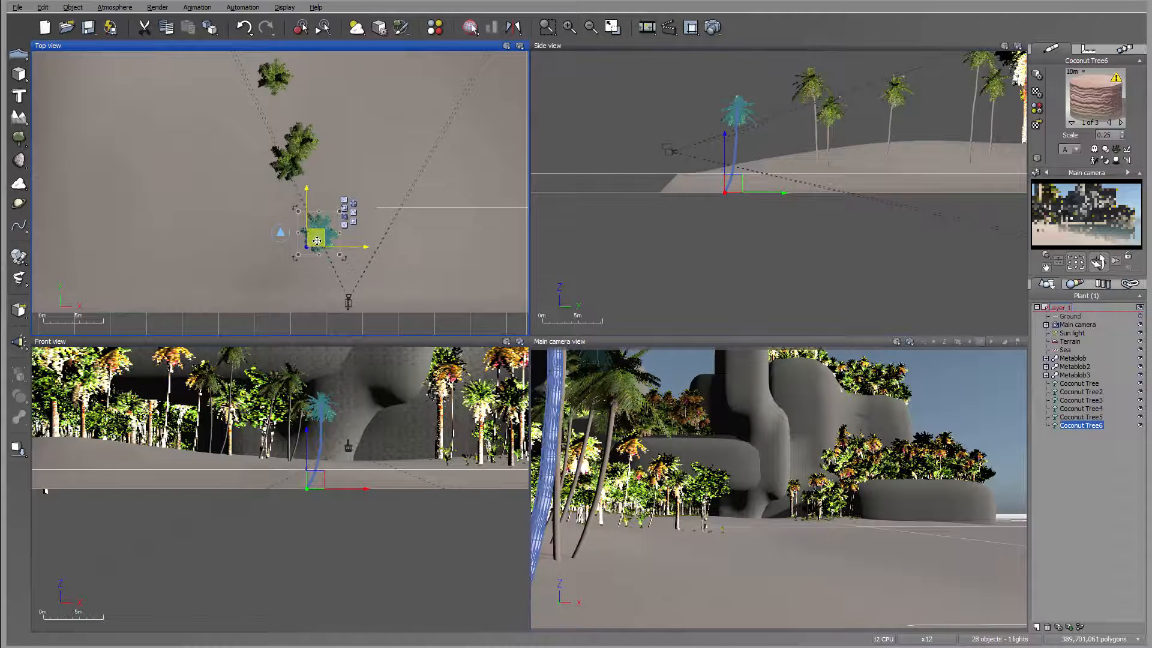
{"action": "left_click", "coordinate": [329, 463]}
{"action": "left_click_drag", "start_coordinate": [344, 505], "coordinate": [337, 510]}
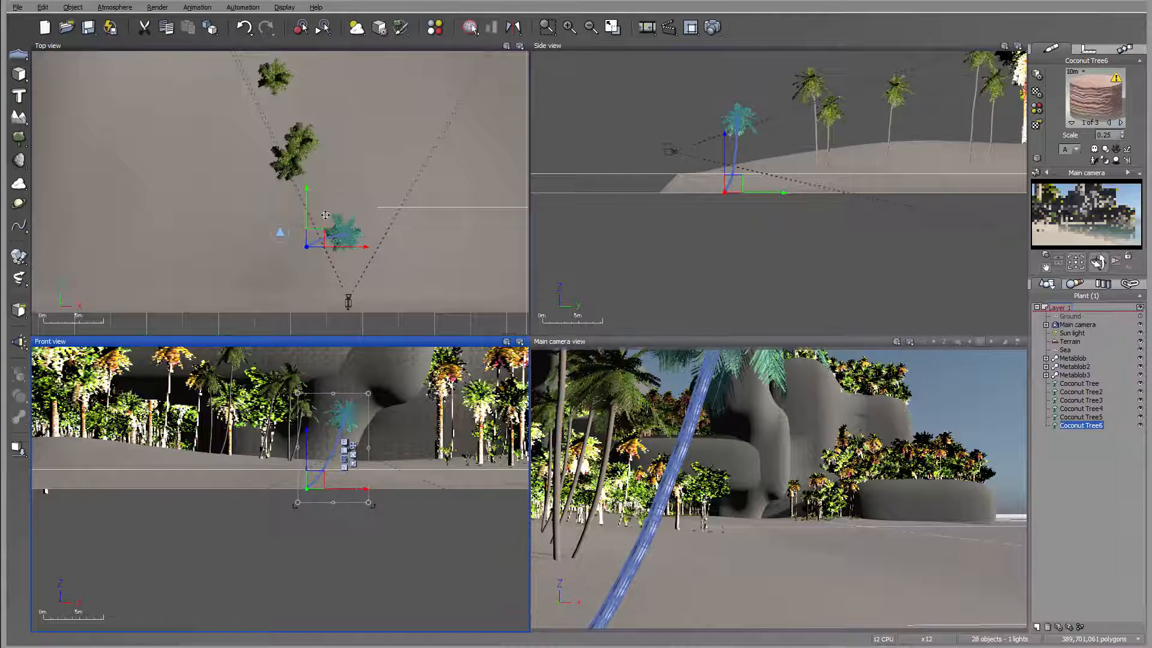
Shift the sixth coconut tree back and outwards so its leaning trunk frames the left side of the camera view.
{"action": "left_click_drag", "start_coordinate": [325, 215], "coordinate": [303, 202]}
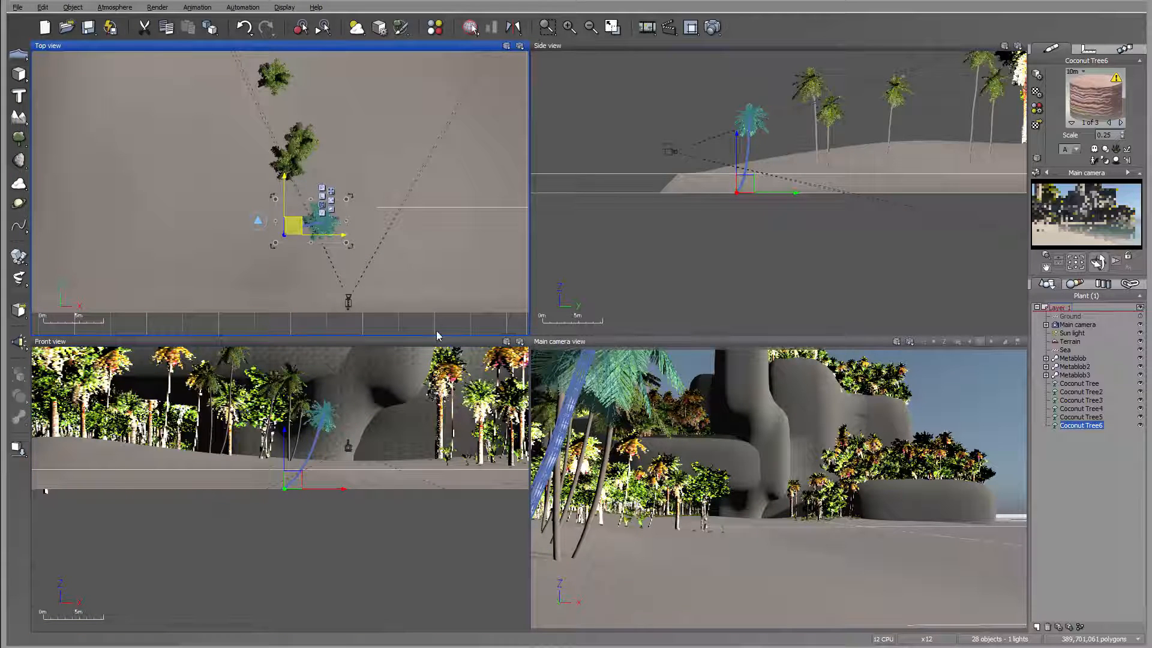
{"action": "left_click", "coordinate": [300, 463]}
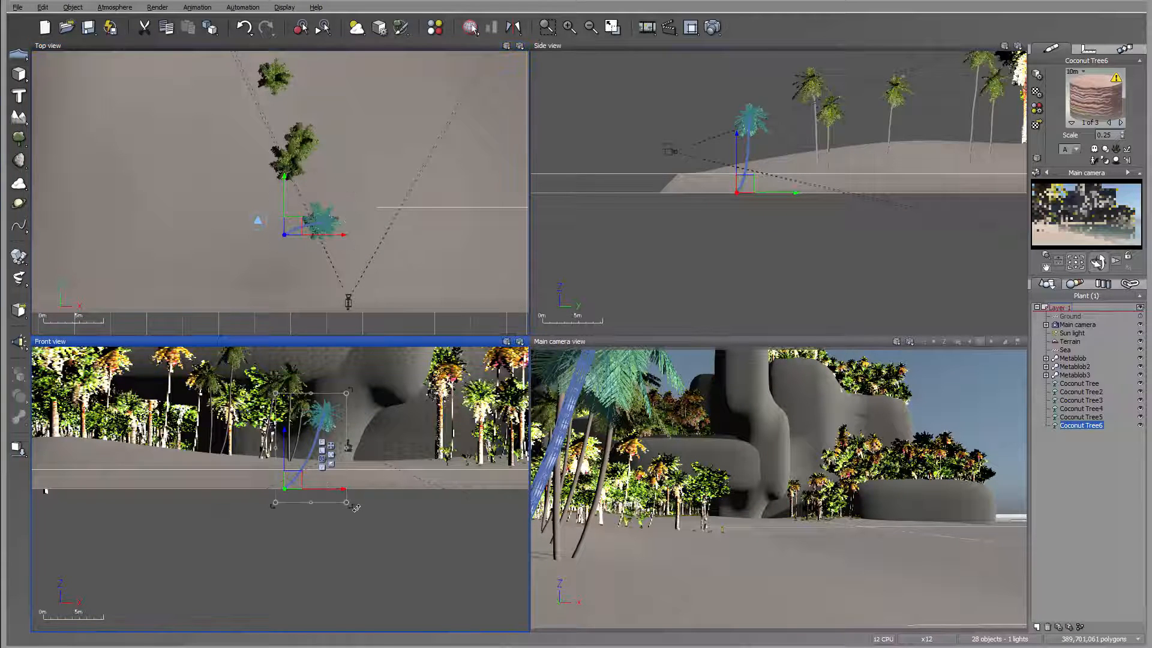
{"action": "left_click_drag", "start_coordinate": [351, 508], "coordinate": [353, 514]}
{"action": "mouse_move", "coordinate": [297, 228]}
{"action": "left_mouse_down"}
{"action": "mouse_move", "coordinate": [259, 126]}
{"action": "mouse_move", "coordinate": [283, 219]}
{"action": "left_mouse_up"}
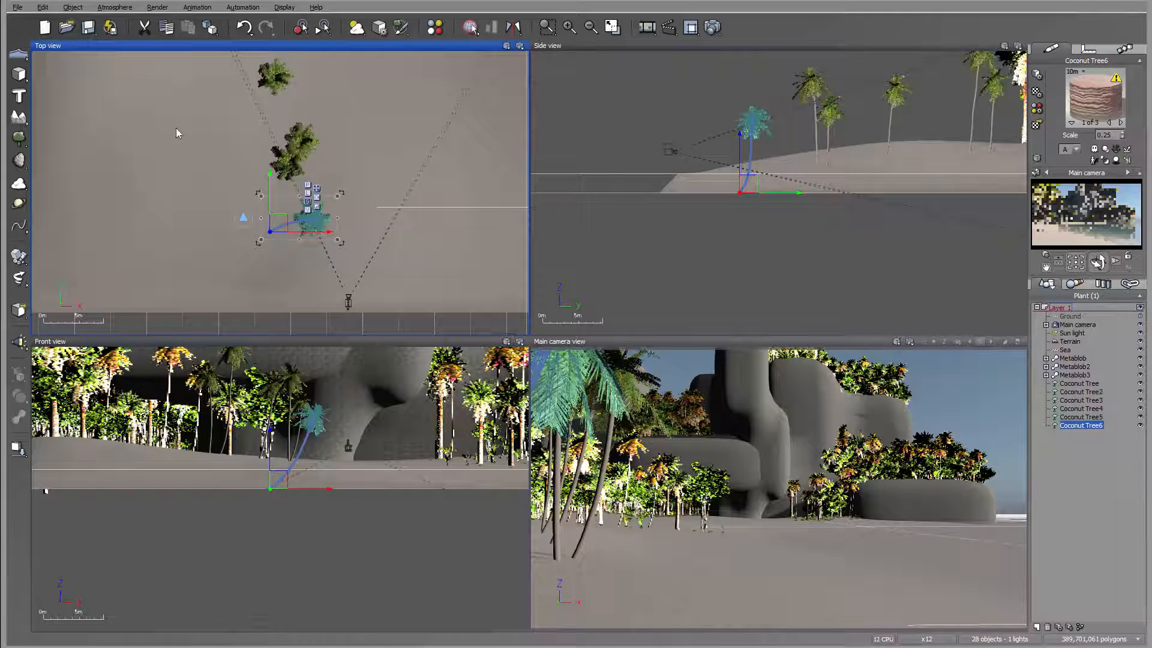
Add a Small Palm plant from the Grasses - Plants collection.
{"action": "left_click", "coordinate": [18, 138]}
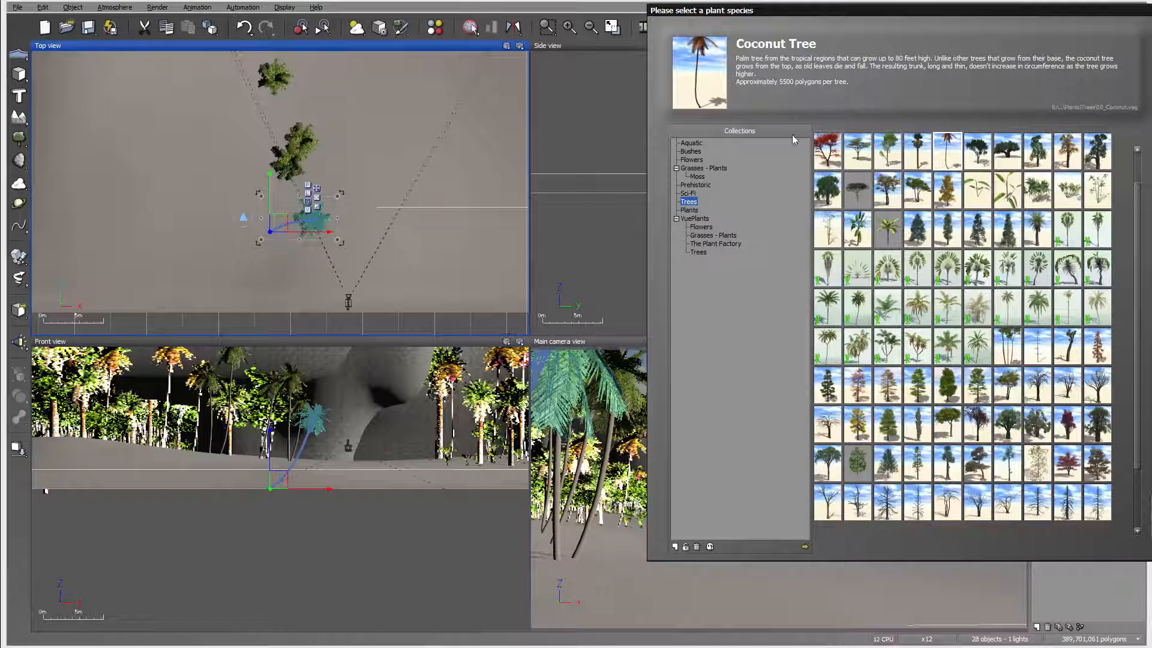
{"action": "left_click", "coordinate": [691, 151]}
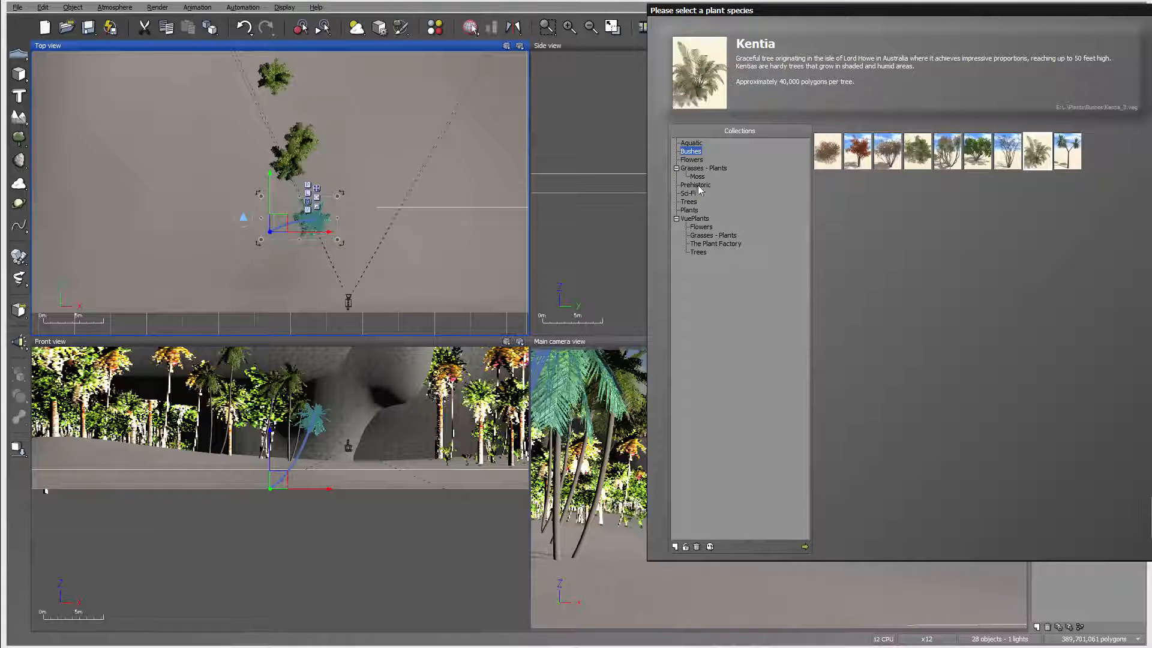
{"action": "left_click", "coordinate": [701, 169]}
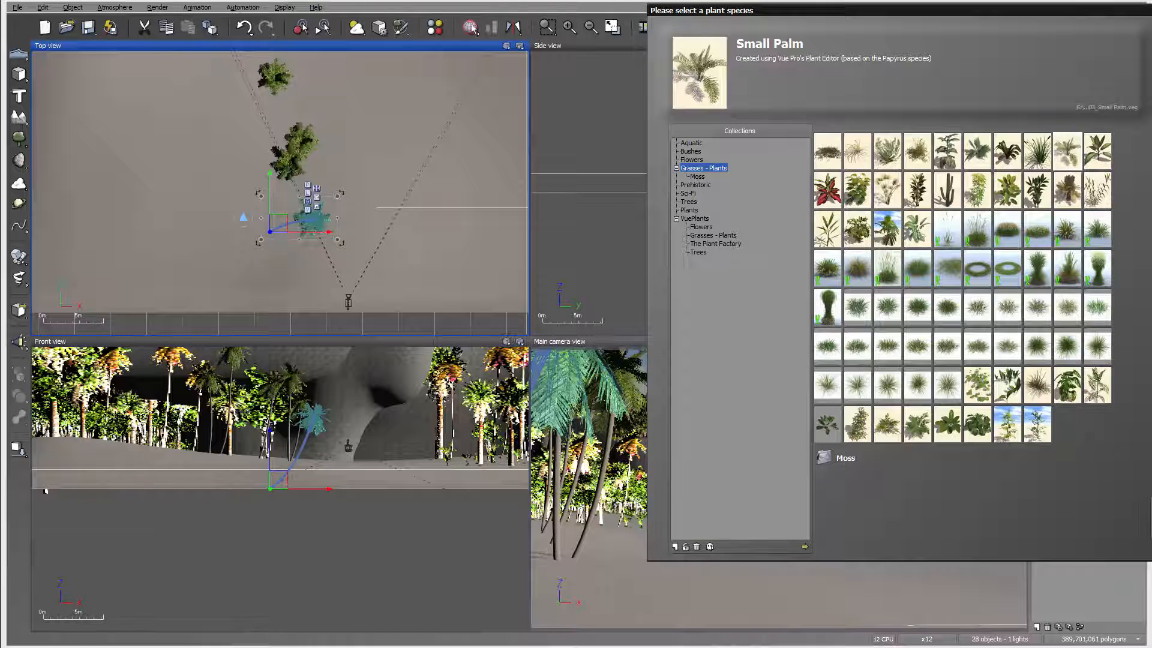
{"action": "left_click", "coordinate": [1151, 510]}
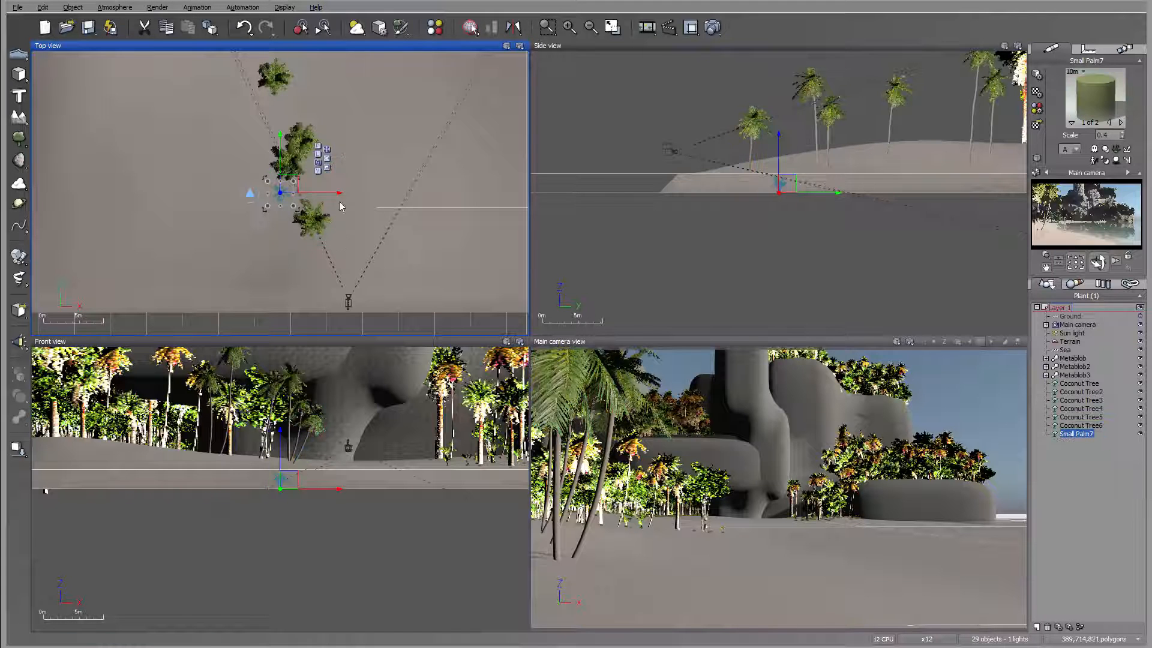
Raise the small palm to the sand surface and place it in front of the nearest coconut tree.
{"action": "left_click_drag", "start_coordinate": [282, 190], "coordinate": [316, 193]}
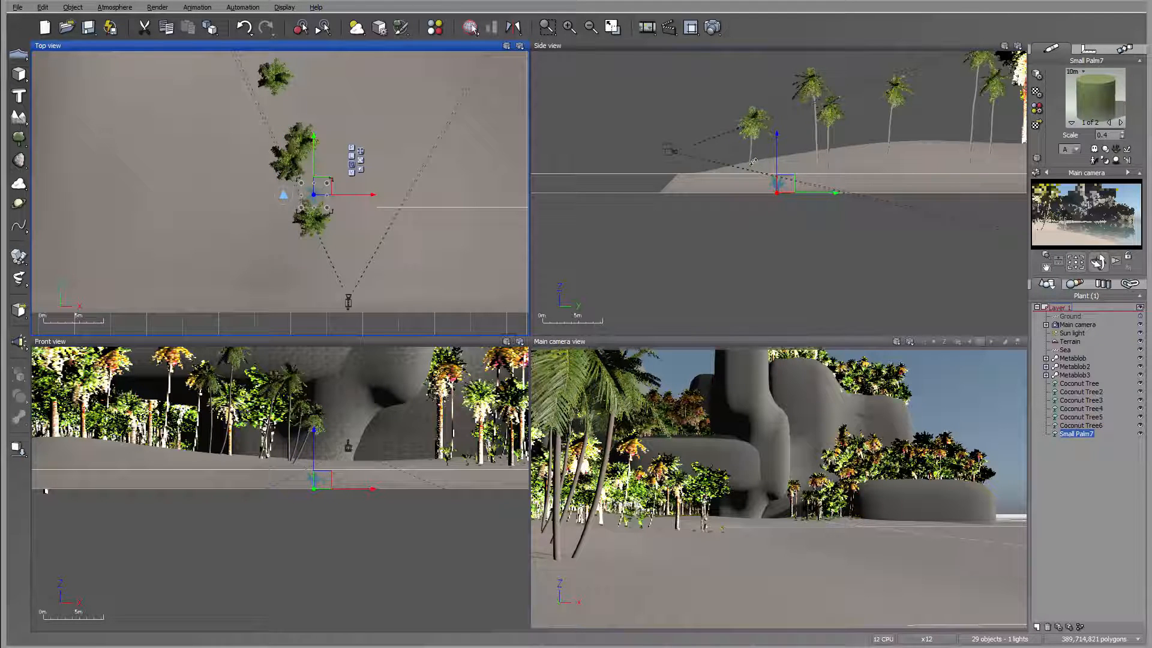
{"action": "left_click", "coordinate": [780, 180]}
{"action": "left_click_drag", "start_coordinate": [780, 180], "coordinate": [785, 142]}
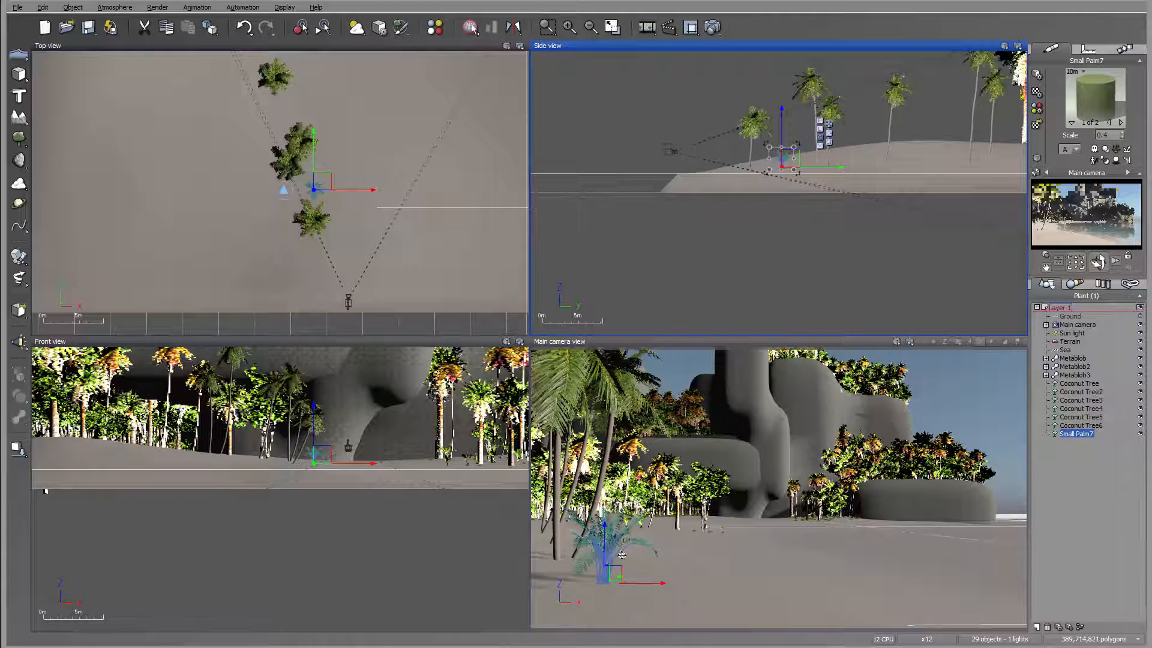
{"action": "left_click_drag", "start_coordinate": [323, 181], "coordinate": [344, 251]}
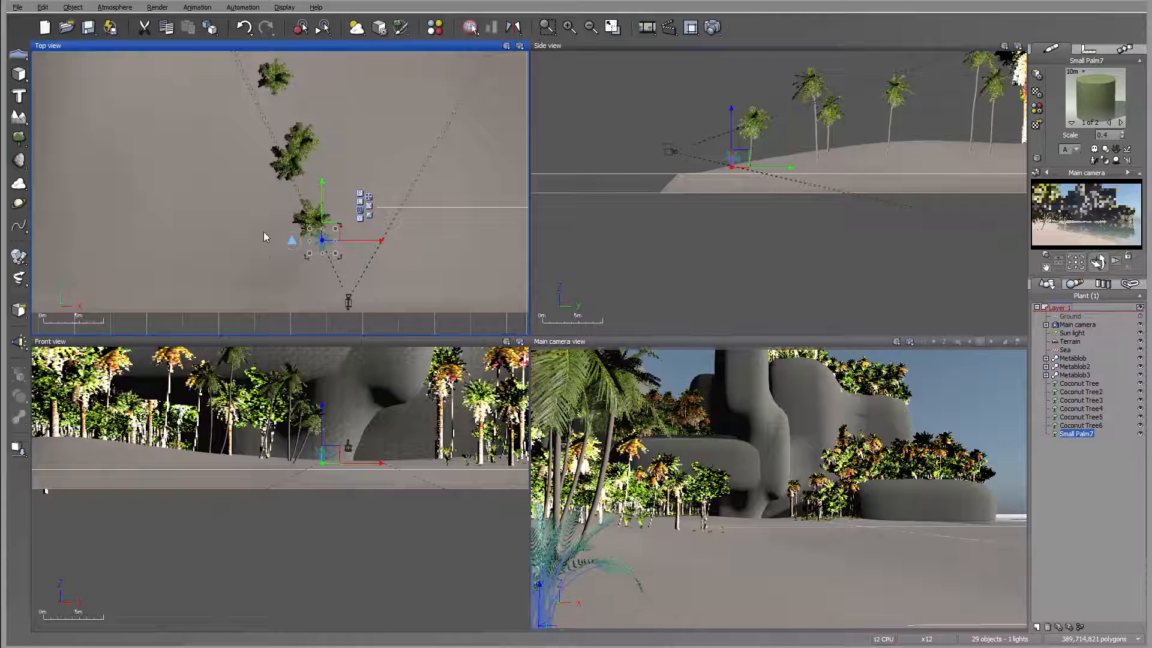
Add a second small palm next to the first and raise it to the sand surface near the camera.
{"action": "left_click", "coordinate": [16, 155]}
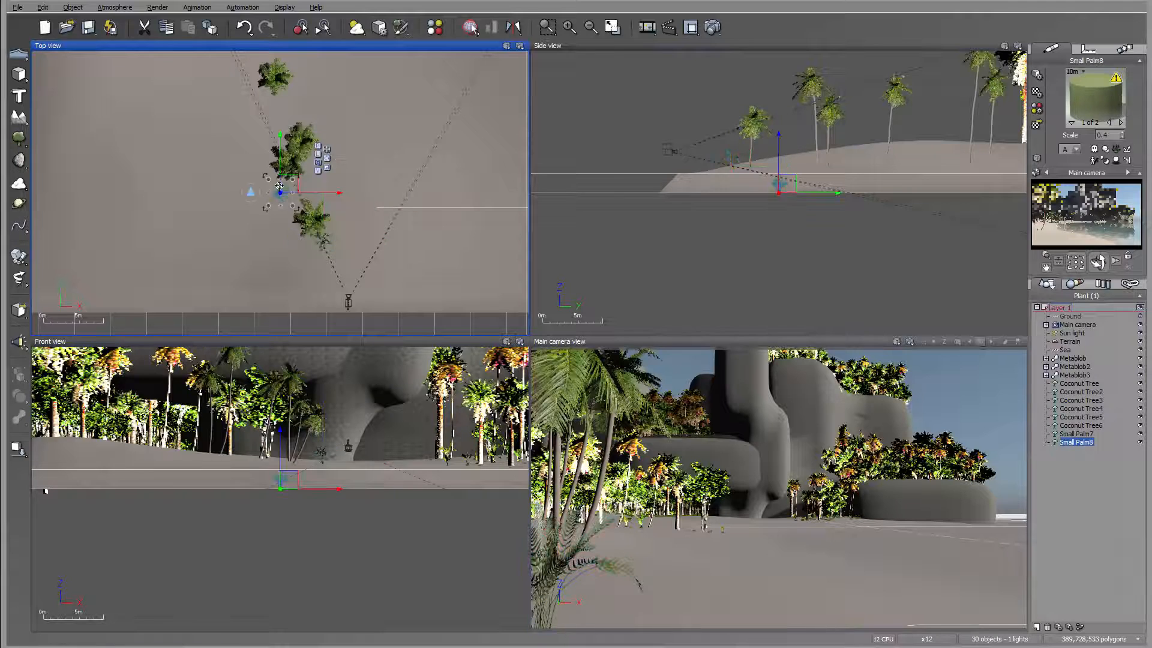
{"action": "left_click_drag", "start_coordinate": [284, 184], "coordinate": [340, 242]}
{"action": "left_click_drag", "start_coordinate": [728, 188], "coordinate": [735, 169]}
{"action": "left_click_drag", "start_coordinate": [339, 249], "coordinate": [335, 236]}
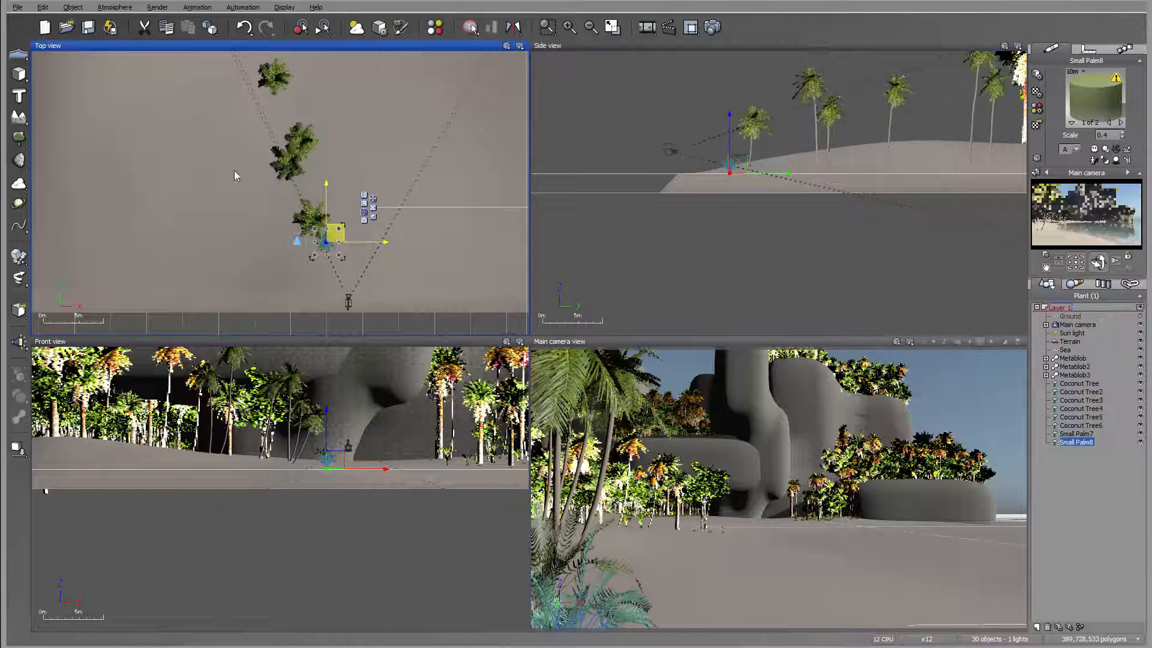
Add a third small palm between the nearest coconut tree and the pair behind it, and settle it on the terrain.
{"action": "left_click", "coordinate": [27, 133]}
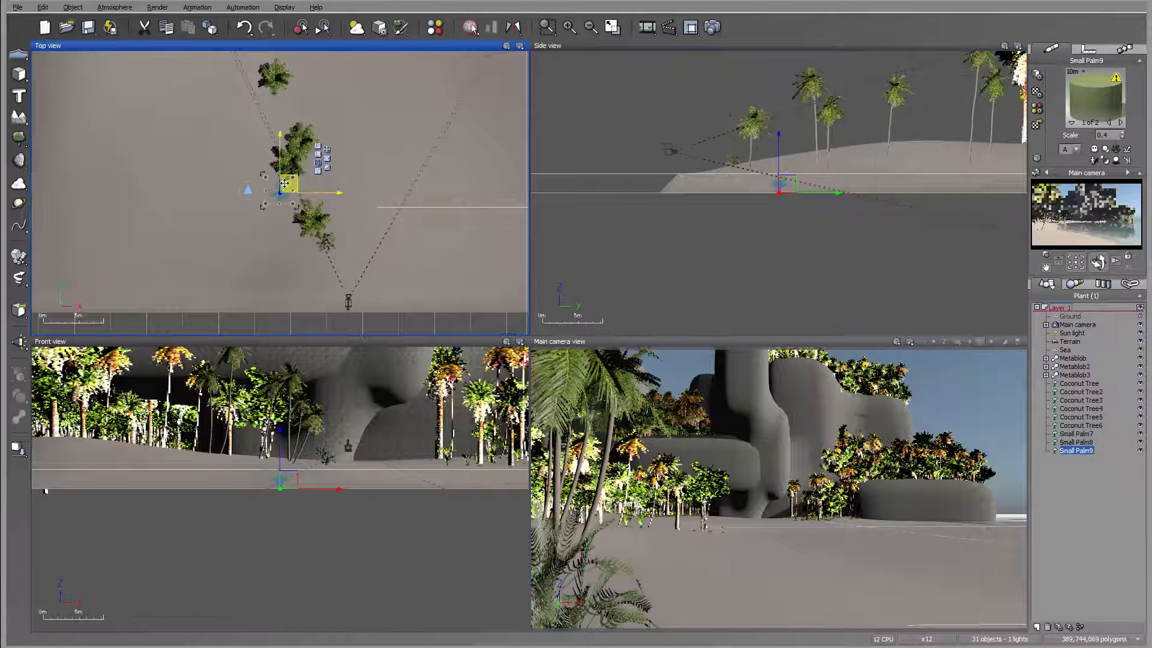
{"action": "mouse_move", "coordinate": [372, 221]}
{"action": "left_mouse_down"}
{"action": "mouse_move", "coordinate": [384, 226]}
{"action": "mouse_move", "coordinate": [366, 231]}
{"action": "left_mouse_up"}
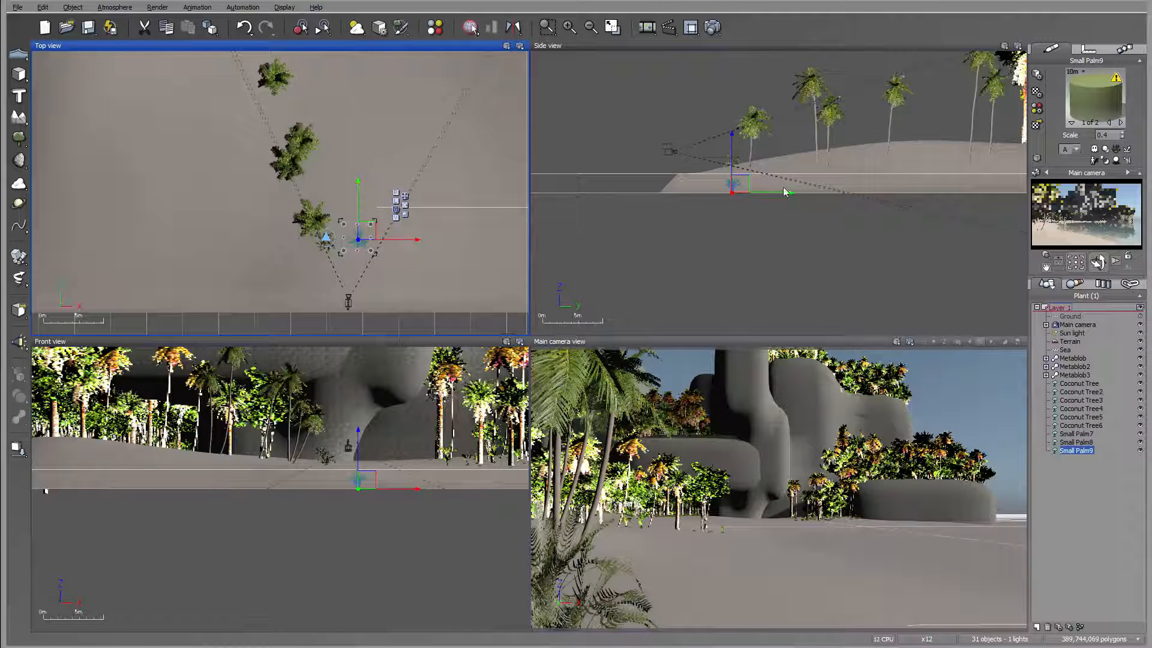
{"action": "left_click_drag", "start_coordinate": [744, 183], "coordinate": [744, 164]}
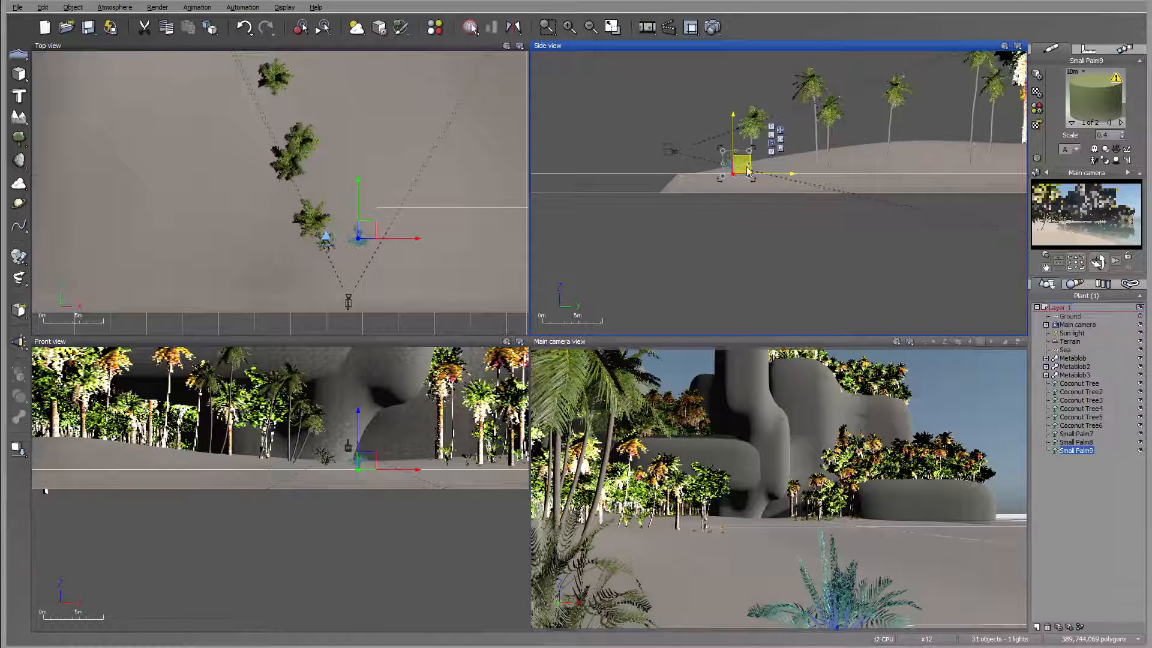
{"action": "left_click_drag", "start_coordinate": [367, 228], "coordinate": [312, 180]}
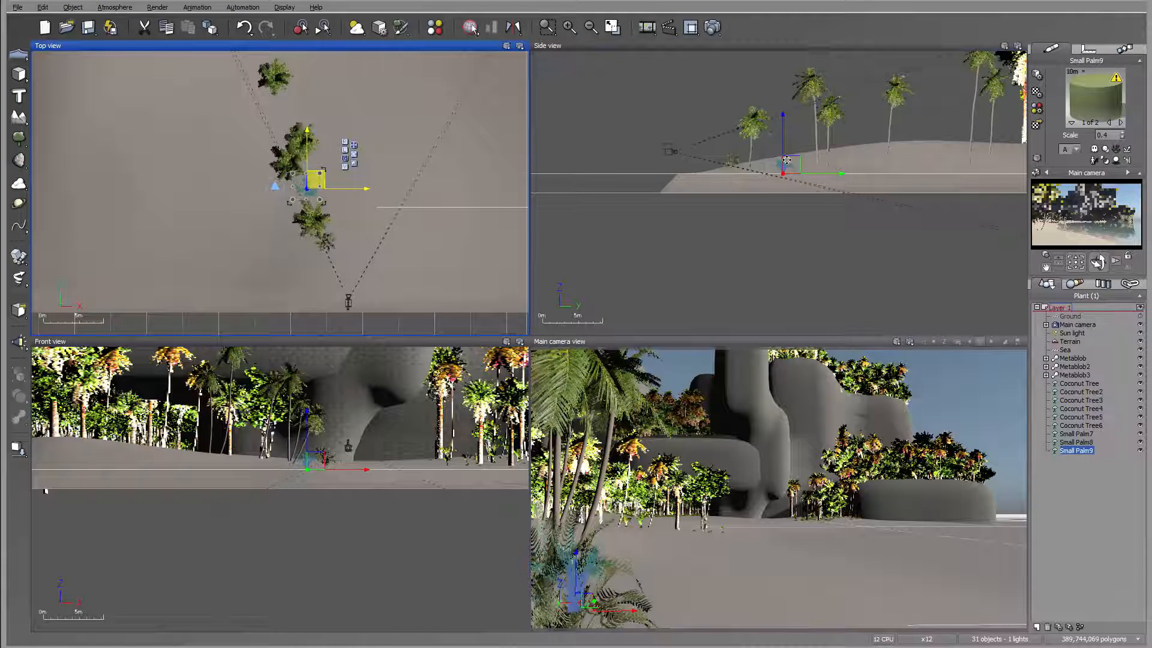
{"action": "left_click_drag", "start_coordinate": [786, 165], "coordinate": [787, 123]}
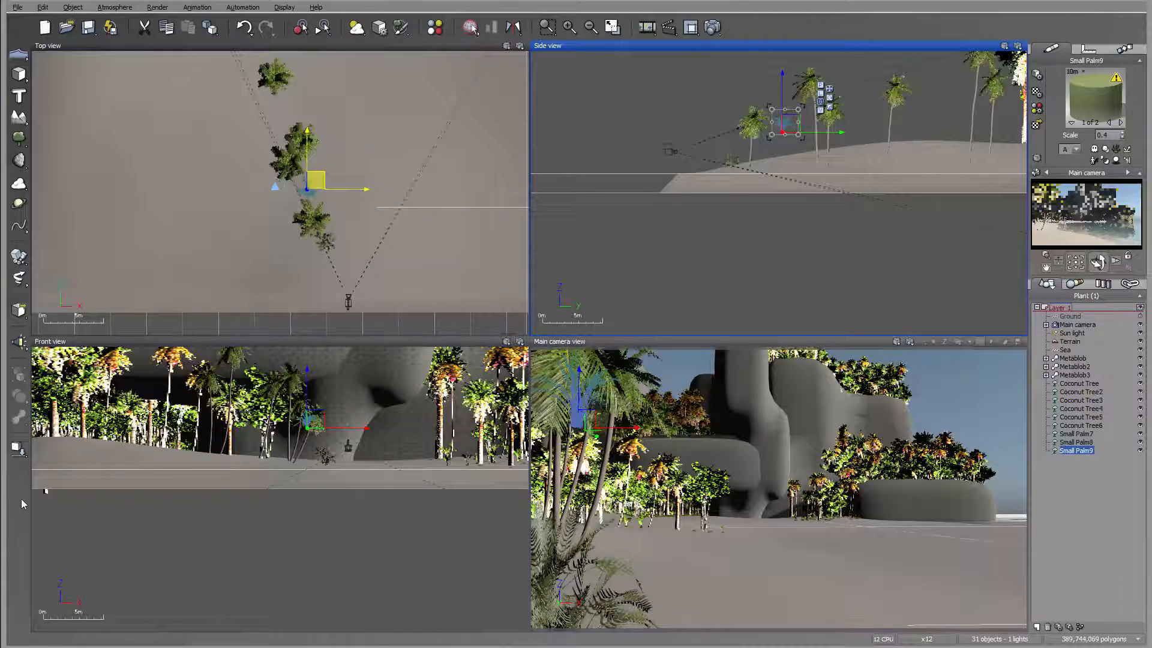
{"action": "left_click", "coordinate": [18, 450]}
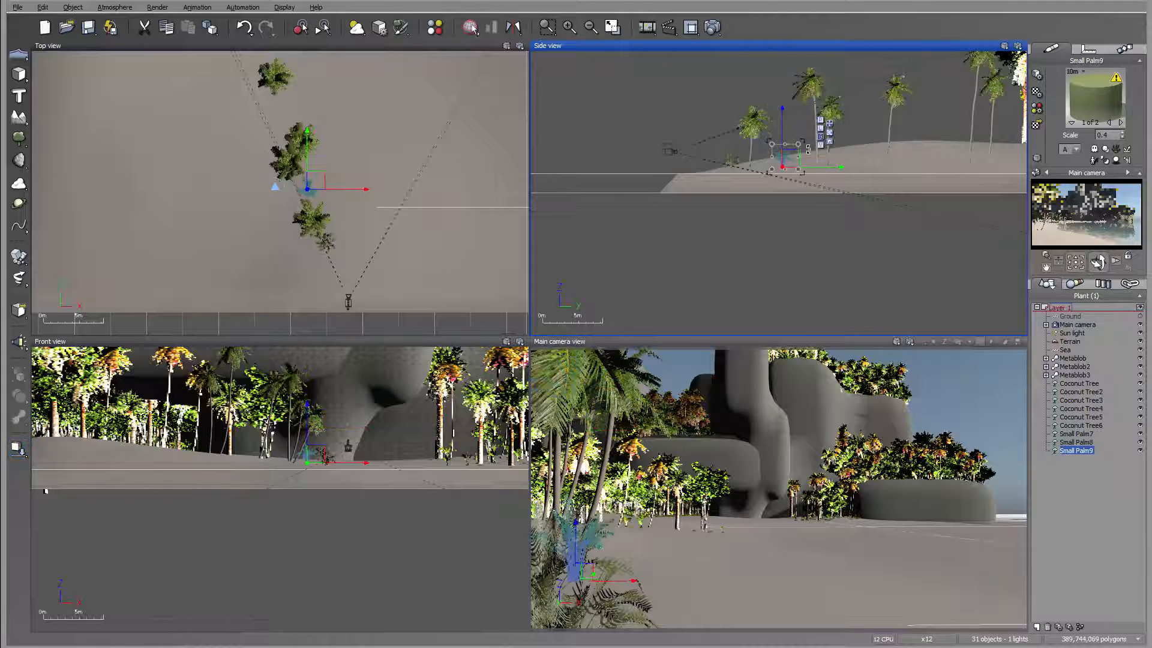
{"action": "left_click_drag", "start_coordinate": [790, 160], "coordinate": [753, 164]}
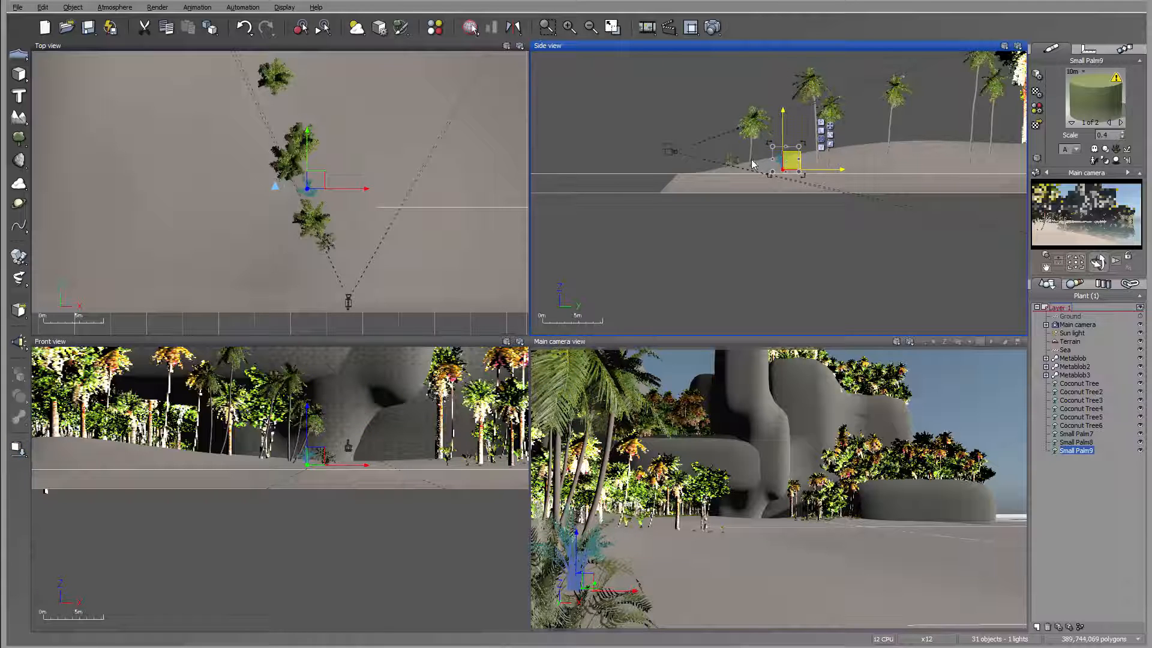
Add a fourth small palm beside the fifth coconut tree and drop it onto the terrain, sinking its base slightly.
{"action": "left_click", "coordinate": [18, 139]}
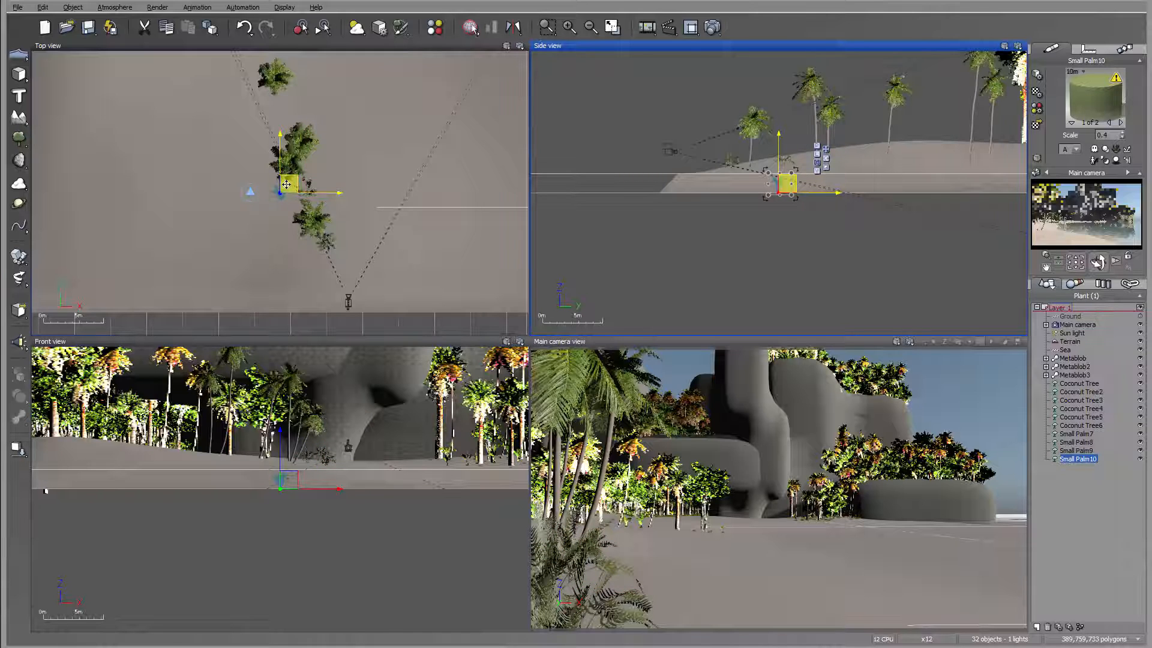
{"action": "left_click_drag", "start_coordinate": [288, 183], "coordinate": [295, 85]}
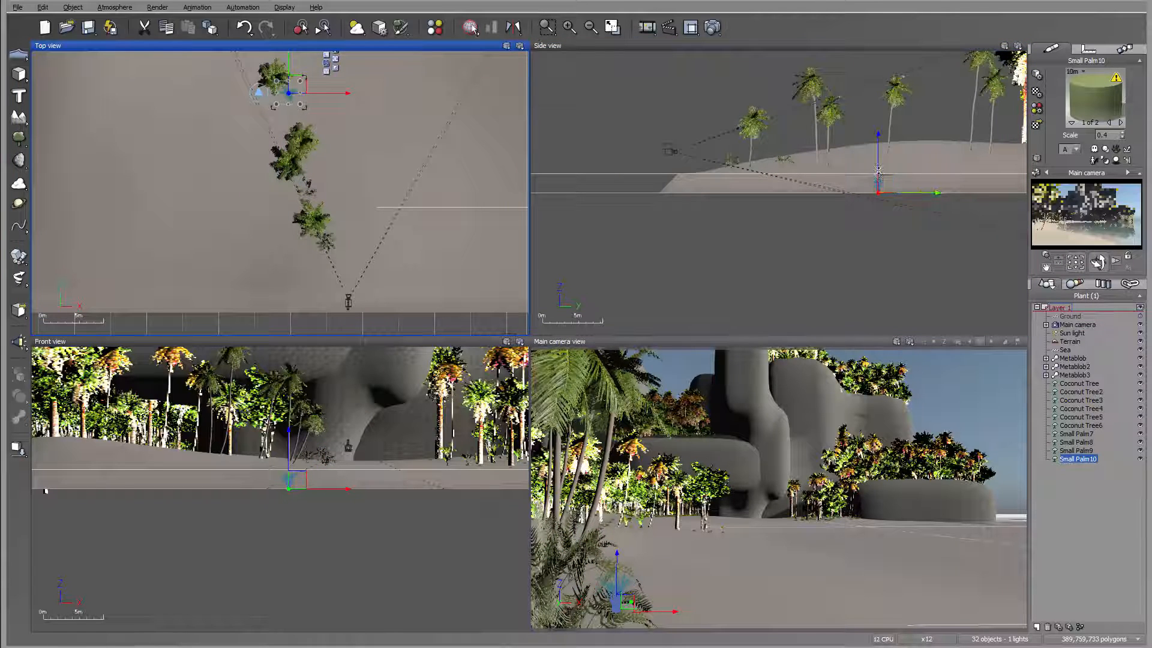
{"action": "left_click_drag", "start_coordinate": [891, 184], "coordinate": [893, 136]}
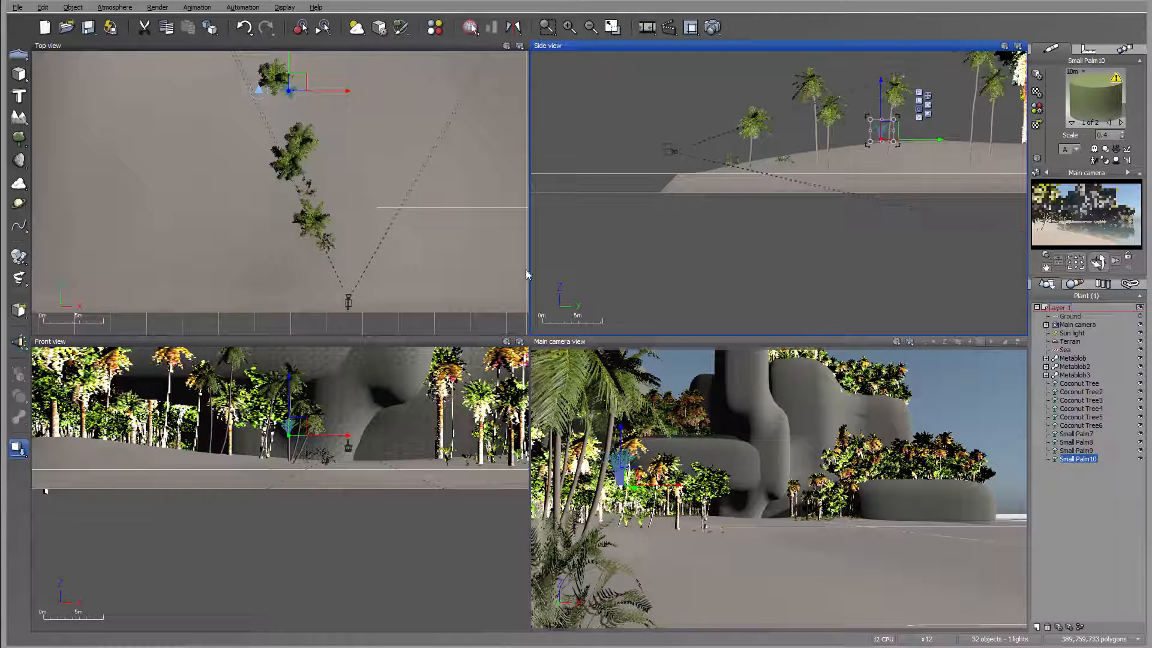
{"action": "key", "text": "d"}
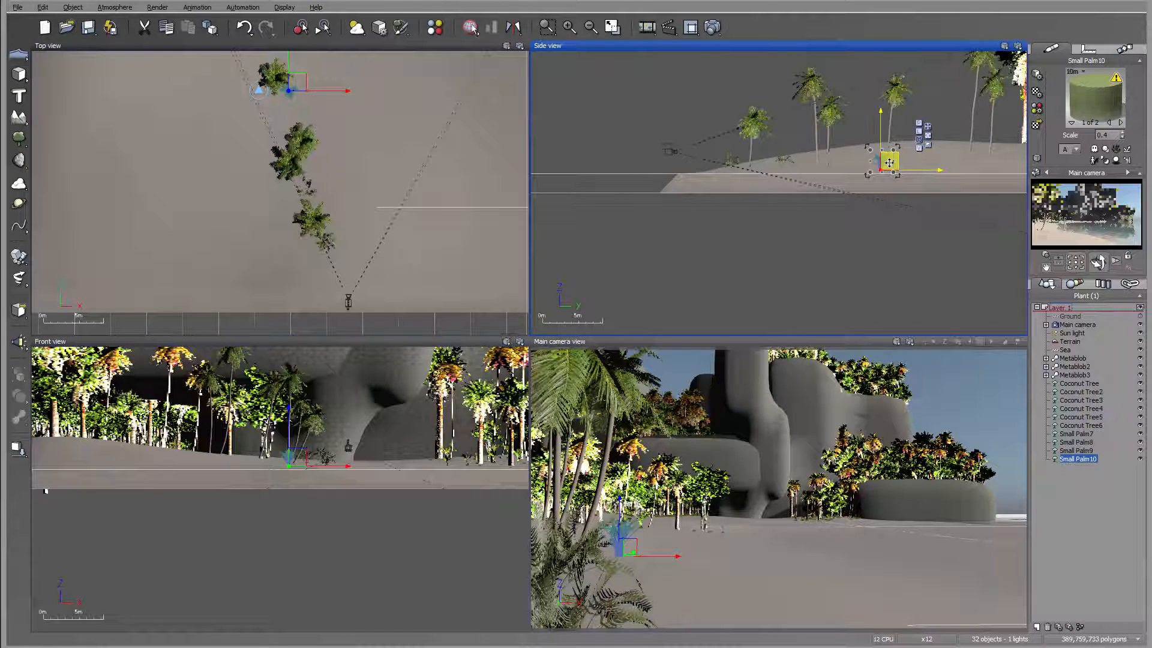
{"action": "left_click_drag", "start_coordinate": [888, 163], "coordinate": [890, 168]}
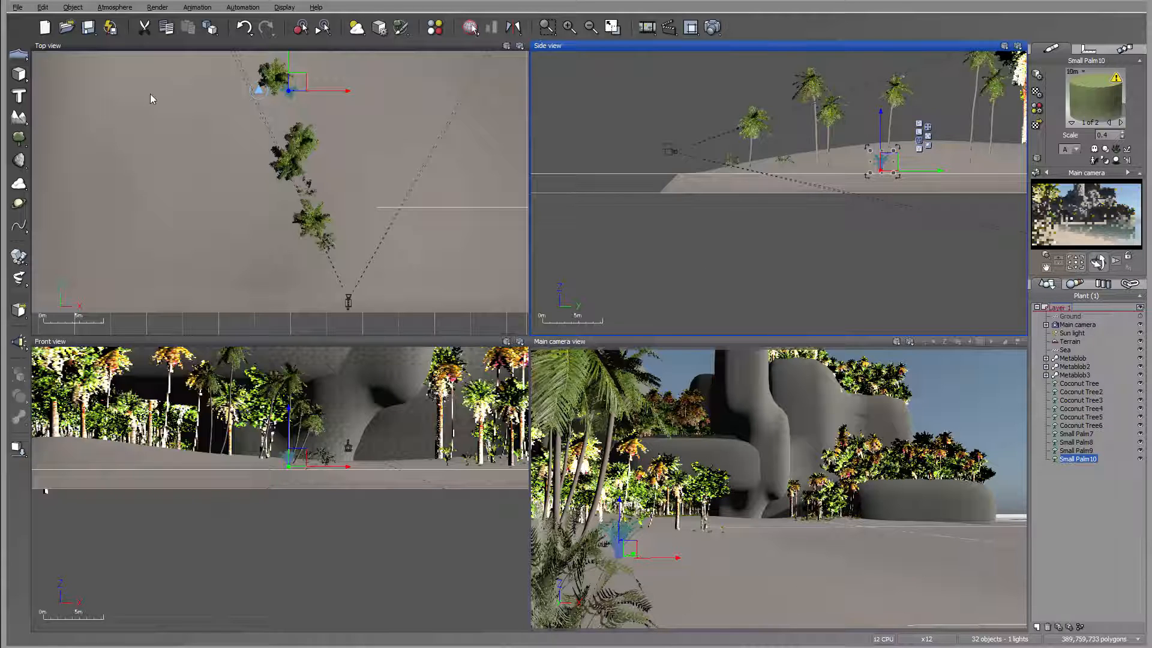
Start loading an object and browse the library to the Boulders collection of CliffhangersV1.
{"action": "left_click", "coordinate": [18, 7]}
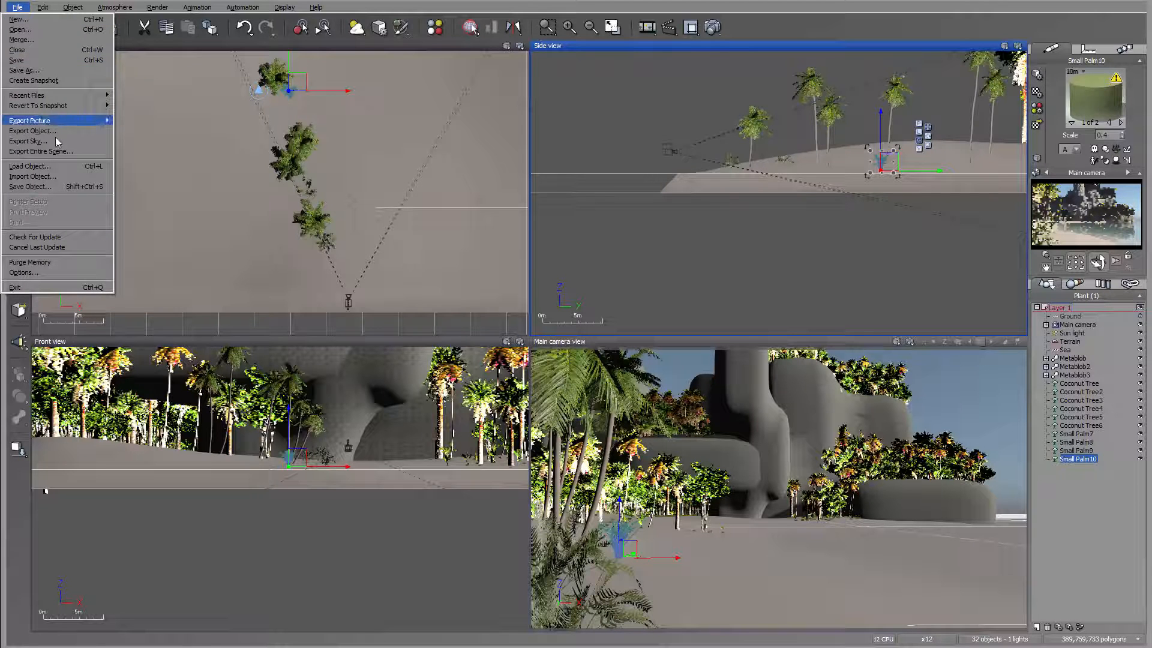
{"action": "left_click", "coordinate": [48, 168]}
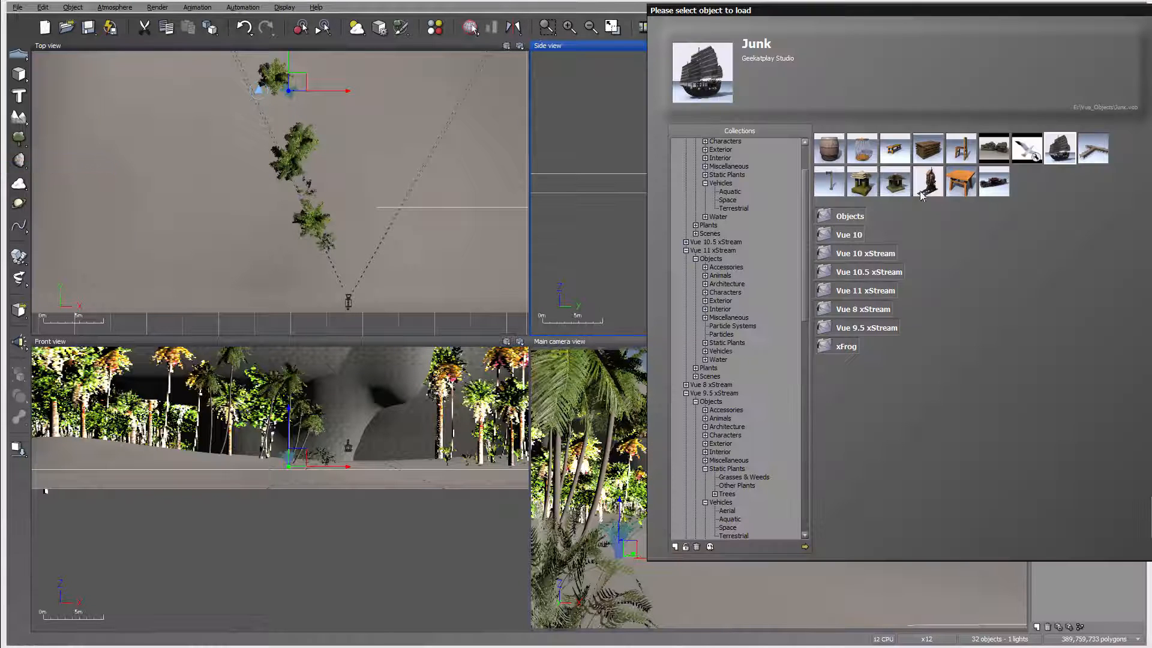
{"action": "left_click_drag", "start_coordinate": [973, 13], "coordinate": [749, 57]}
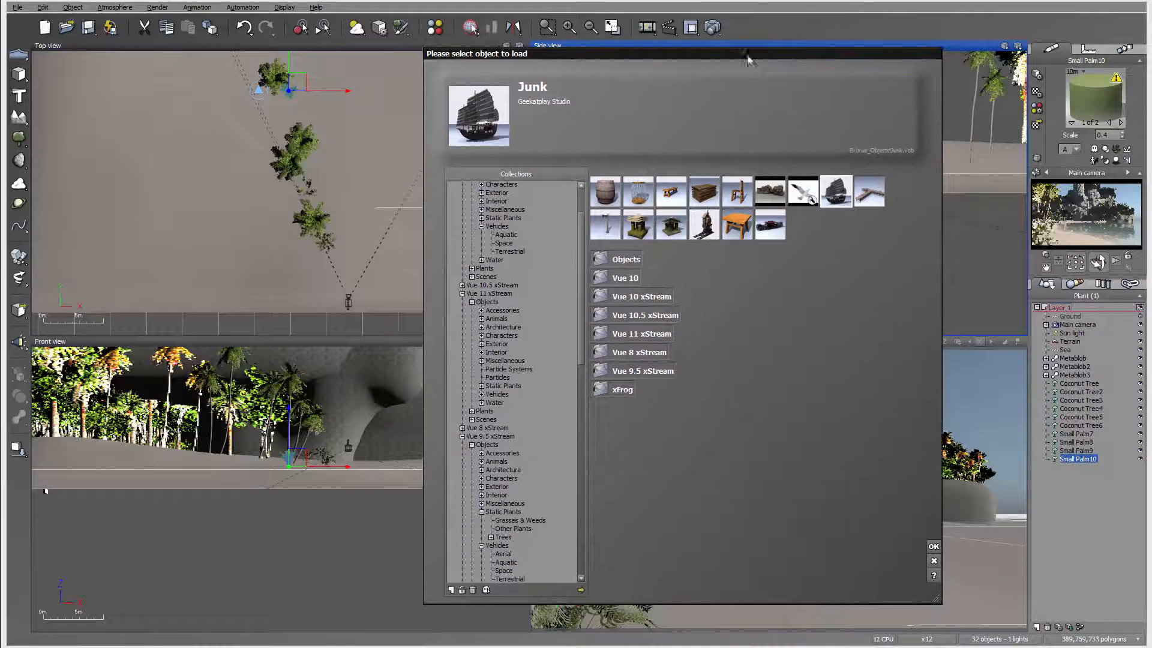
{"action": "left_click_drag", "start_coordinate": [575, 329], "coordinate": [568, 394]}
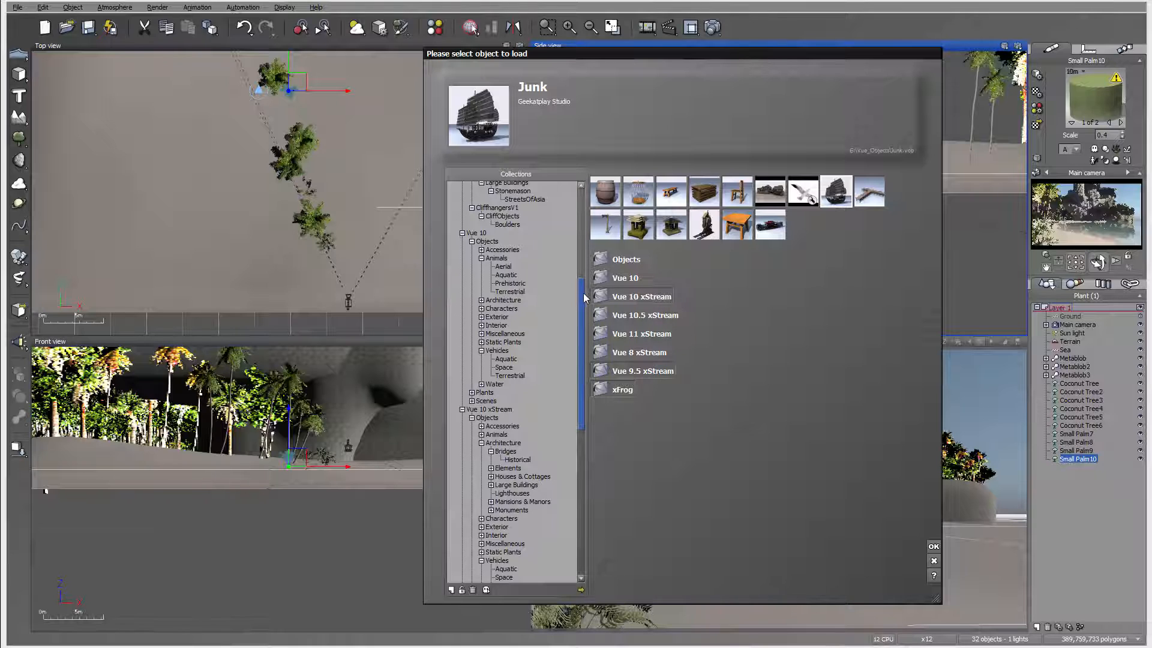
{"action": "left_click_drag", "start_coordinate": [582, 292], "coordinate": [583, 232]}
{"action": "left_click", "coordinate": [498, 367]}
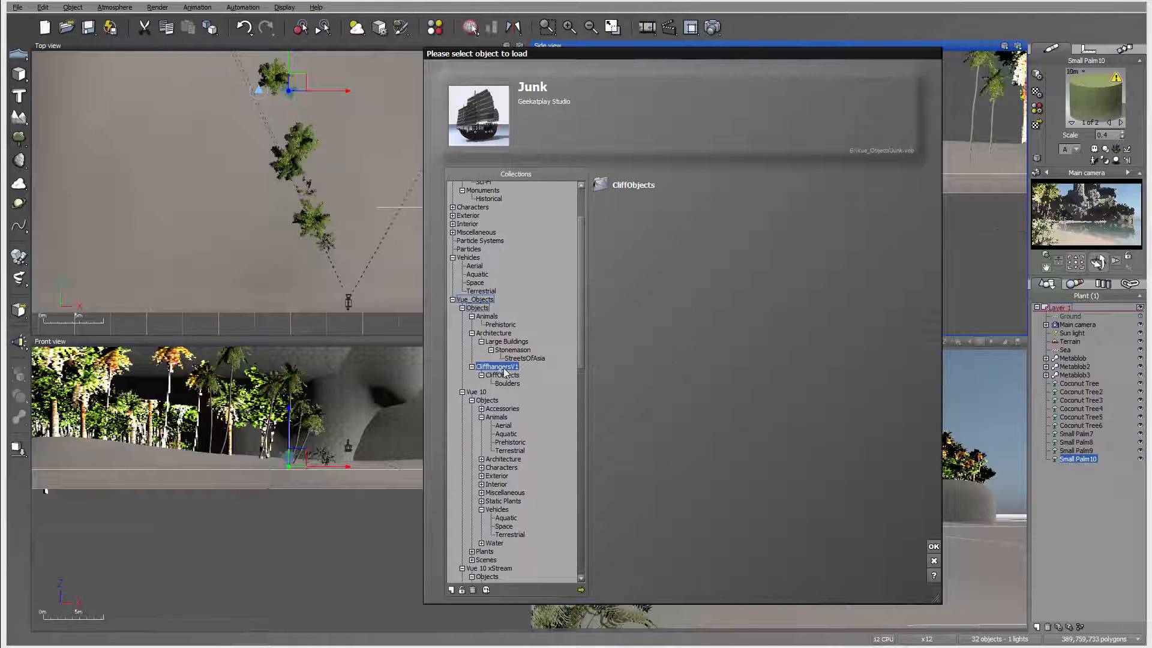
{"action": "left_click", "coordinate": [509, 382]}
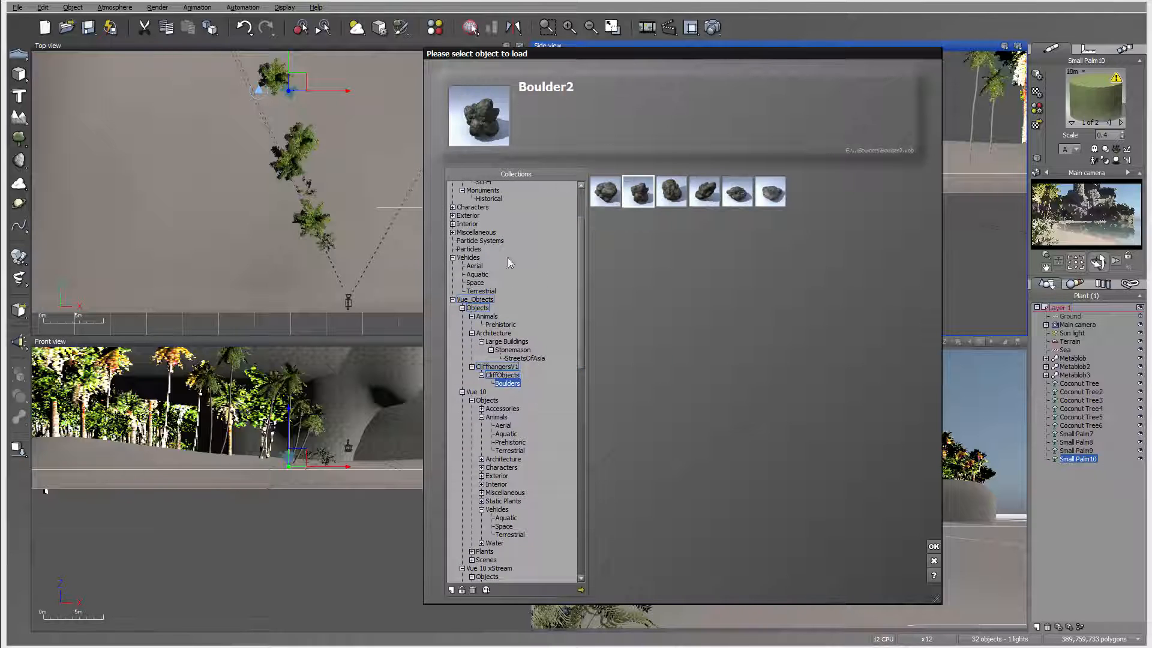
Look through the CliffObjects collection, previewing The Ledge, ThePedestal and TheWall.
{"action": "left_click", "coordinate": [497, 368]}
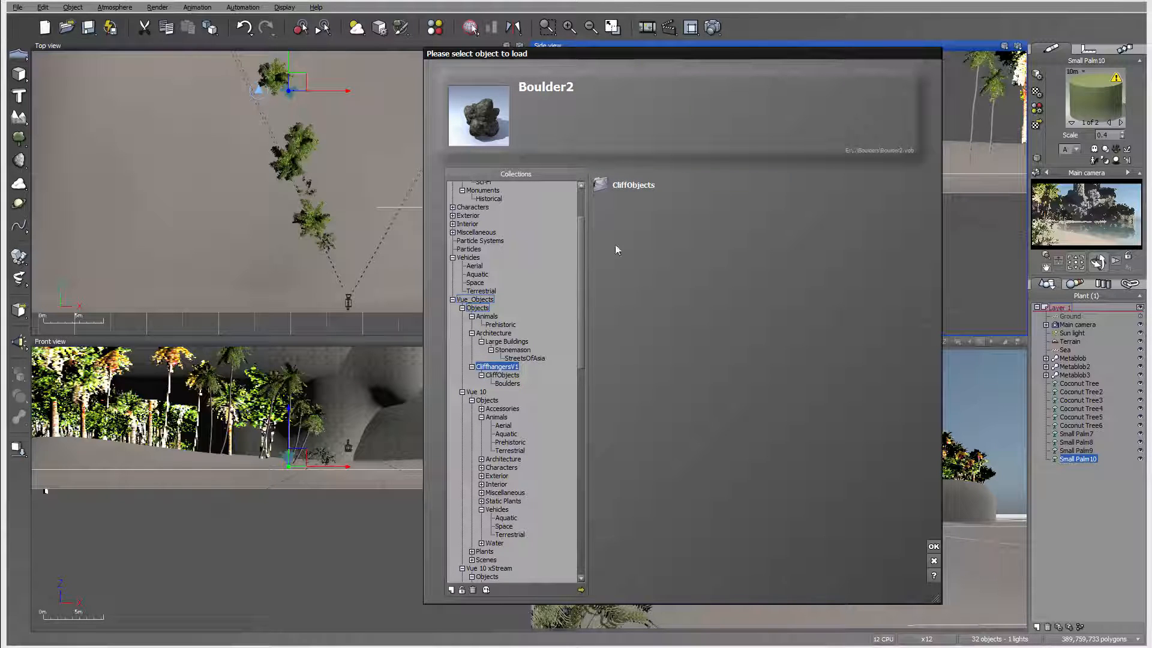
{"action": "left_click", "coordinate": [513, 377]}
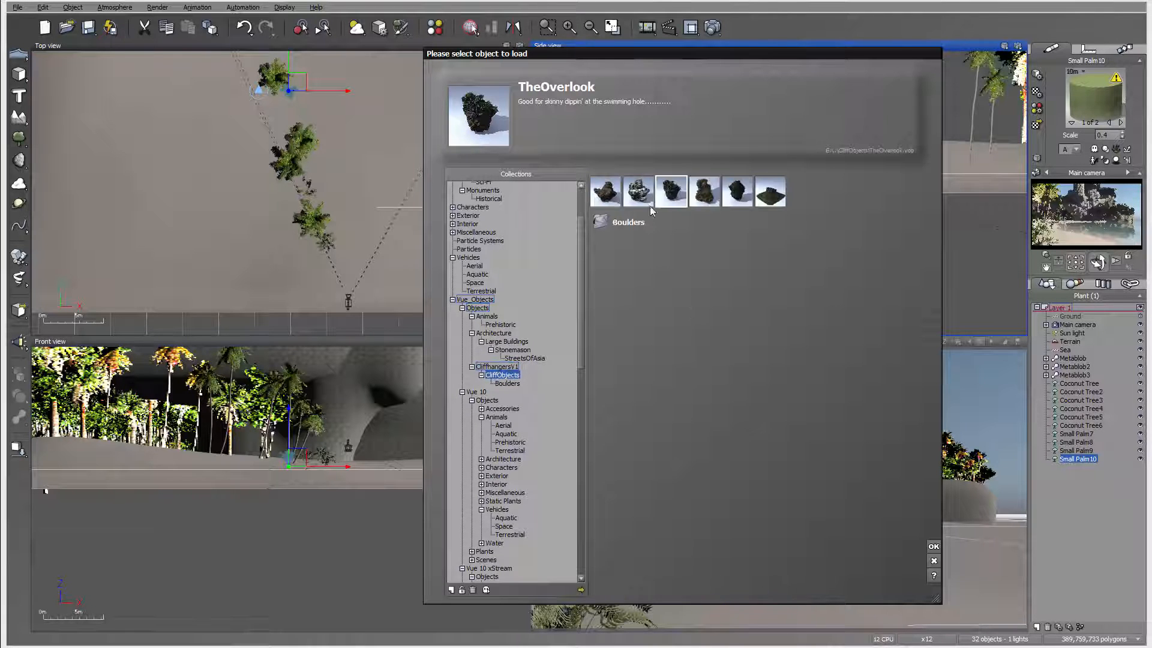
{"action": "left_click", "coordinate": [605, 191]}
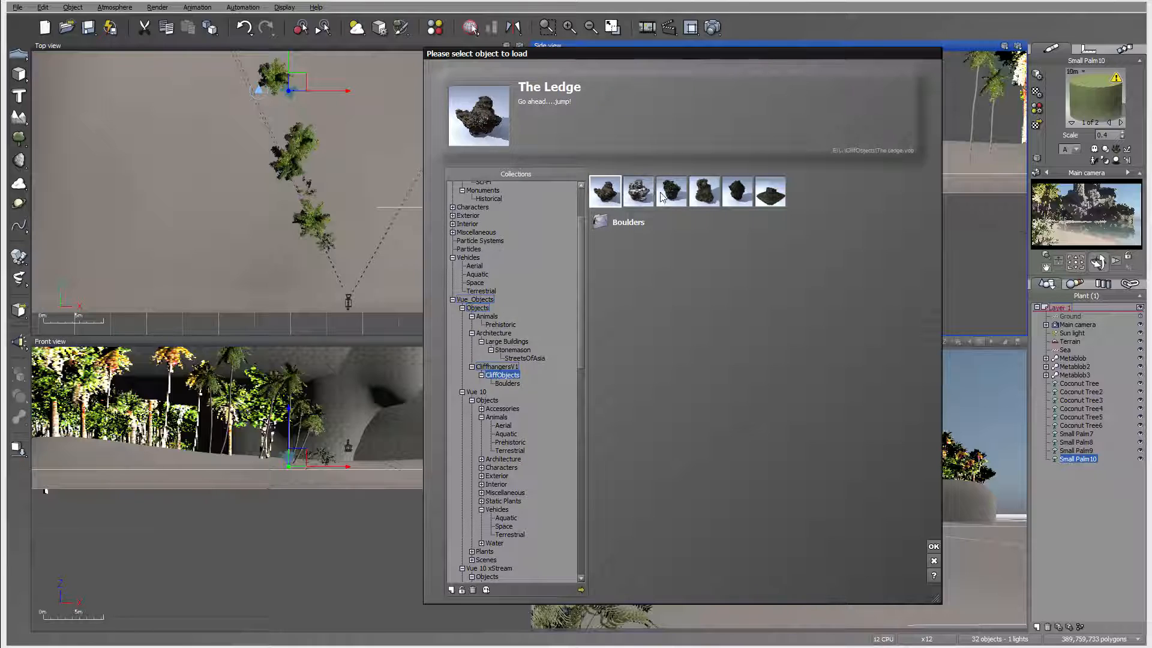
{"action": "left_click", "coordinate": [704, 191]}
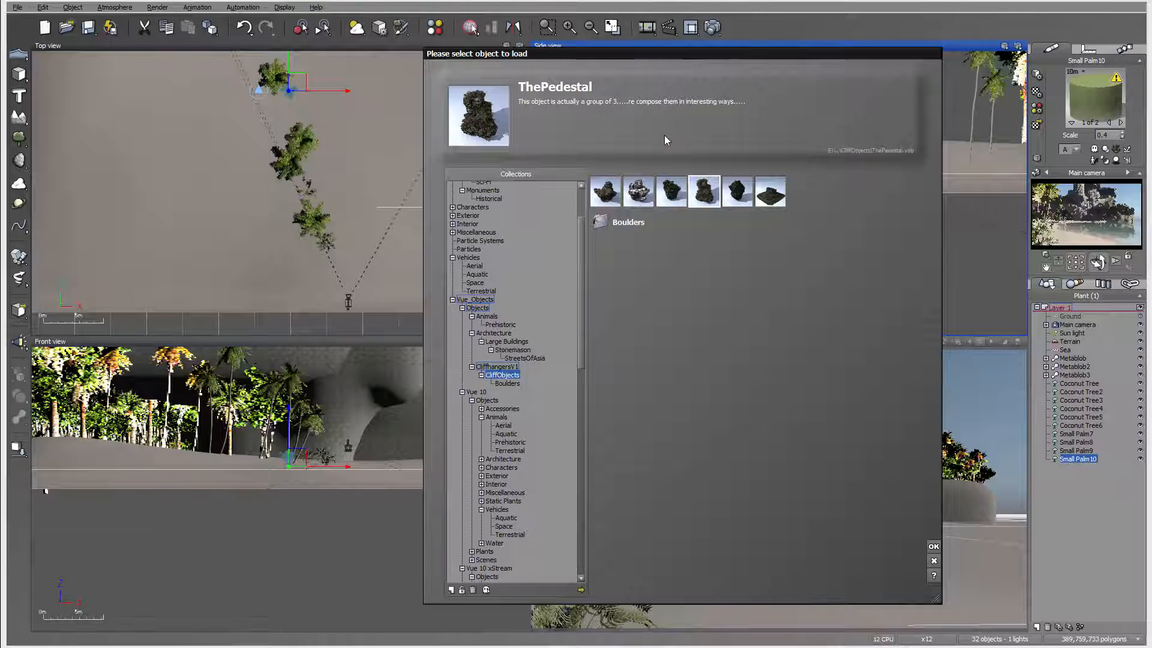
{"action": "left_click", "coordinate": [770, 191]}
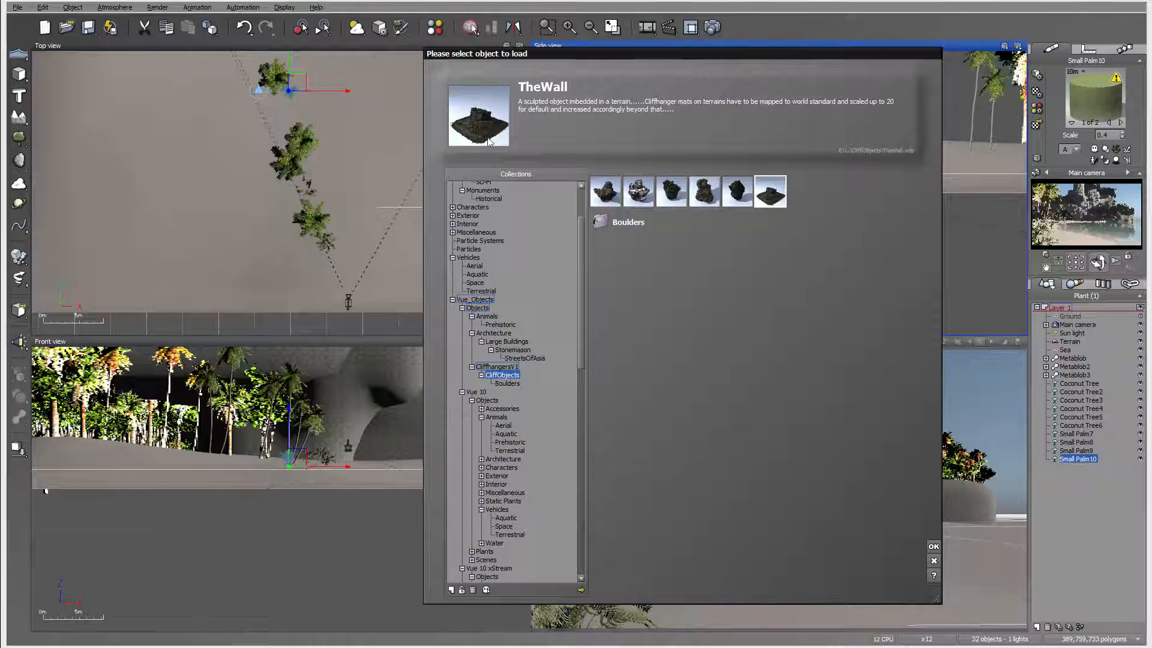
Compare the rocks in the Boulders collection and load Boulder4 into the scene.
{"action": "left_click", "coordinate": [513, 384]}
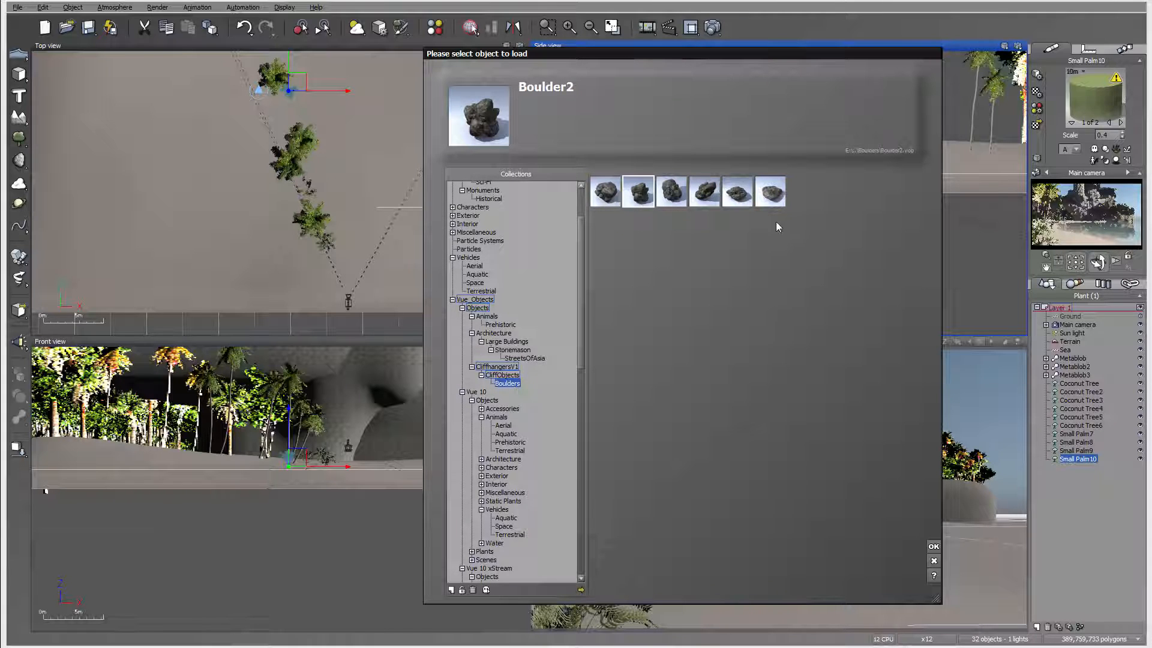
{"action": "left_click", "coordinate": [770, 191]}
{"action": "left_click", "coordinate": [738, 191]}
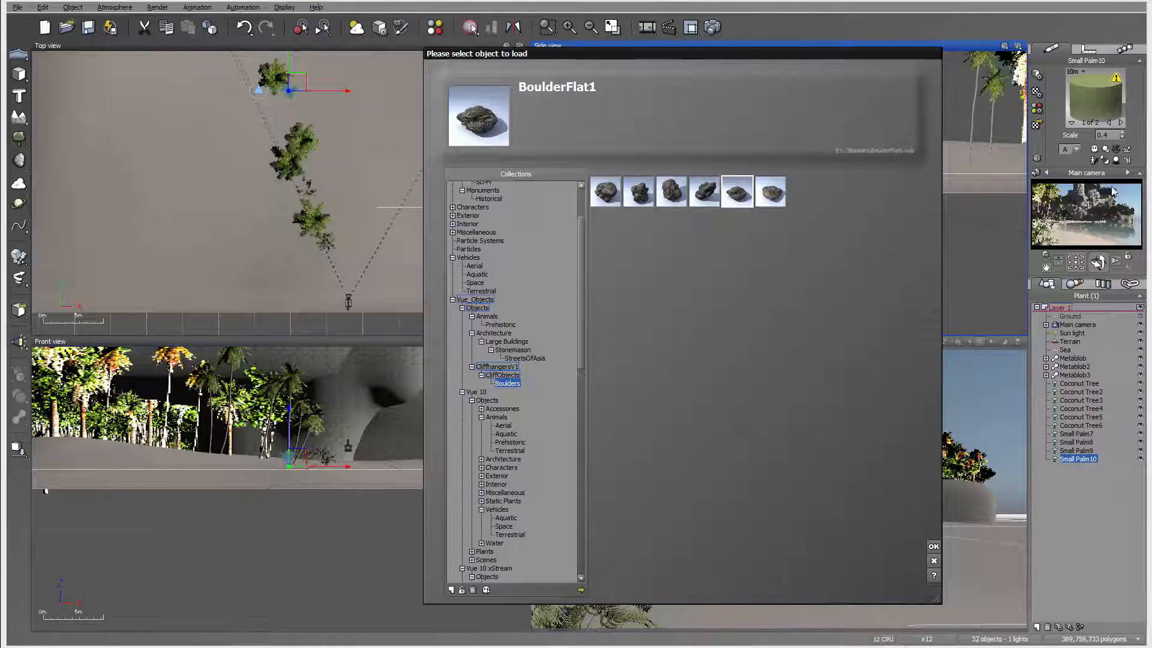
{"action": "left_click", "coordinate": [771, 191]}
{"action": "left_click", "coordinate": [705, 192]}
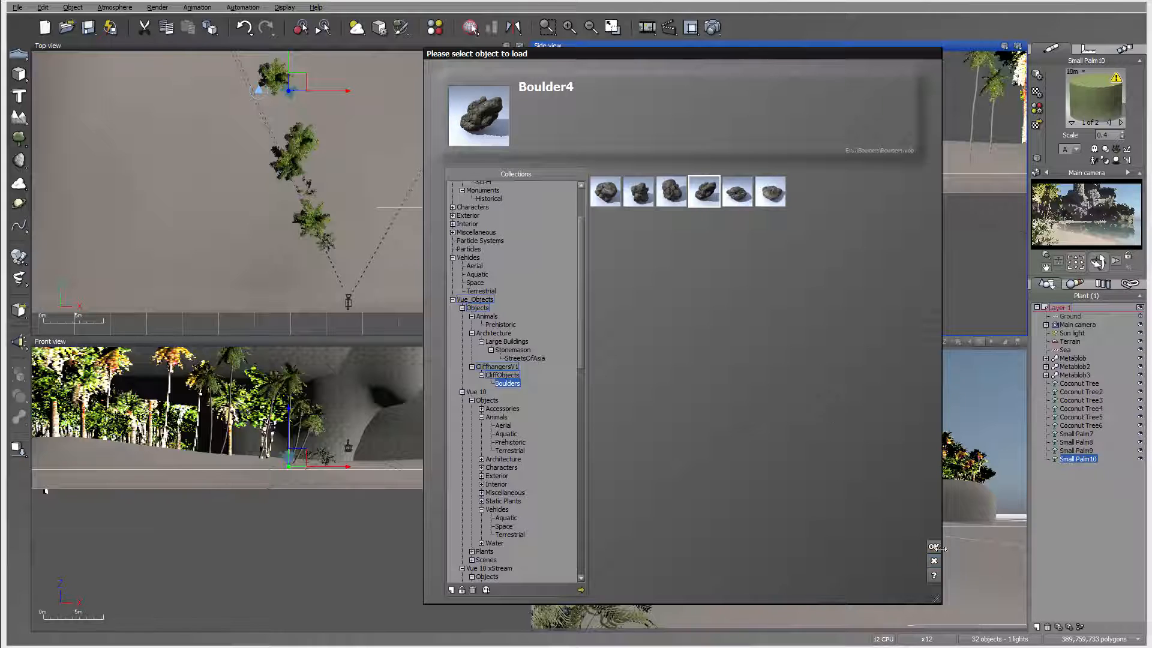
{"action": "key", "text": "Return"}
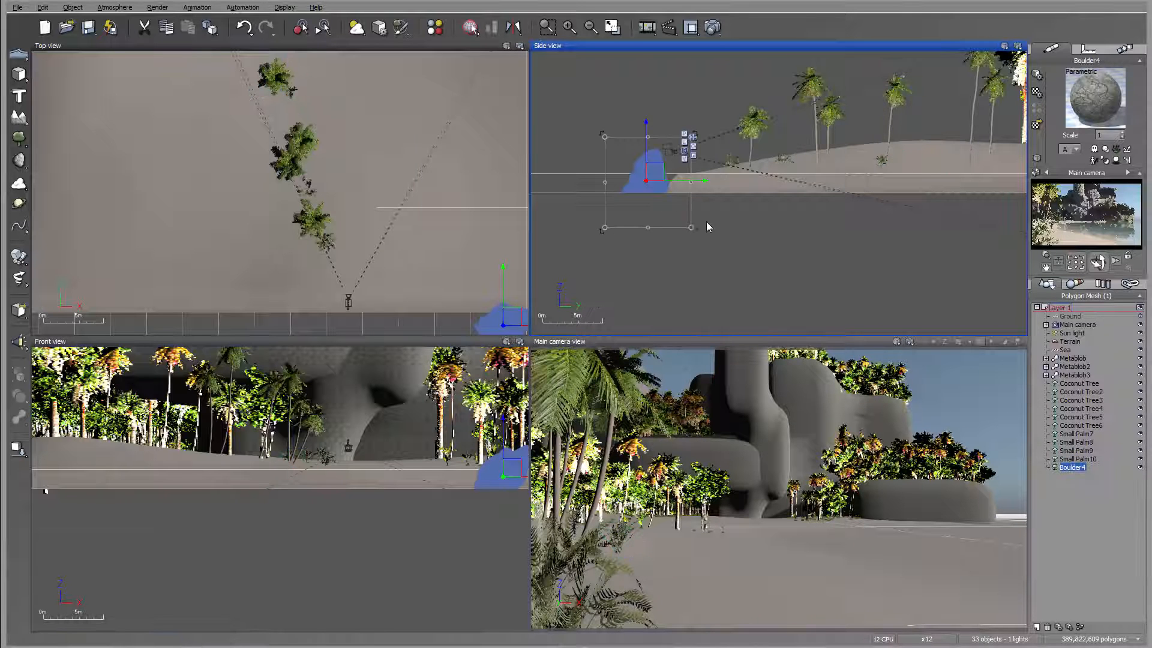
Move Boulder4 away from the camera onto the far open beach, near the right edge of the camera's view.
{"action": "left_click_drag", "start_coordinate": [654, 170], "coordinate": [743, 170]}
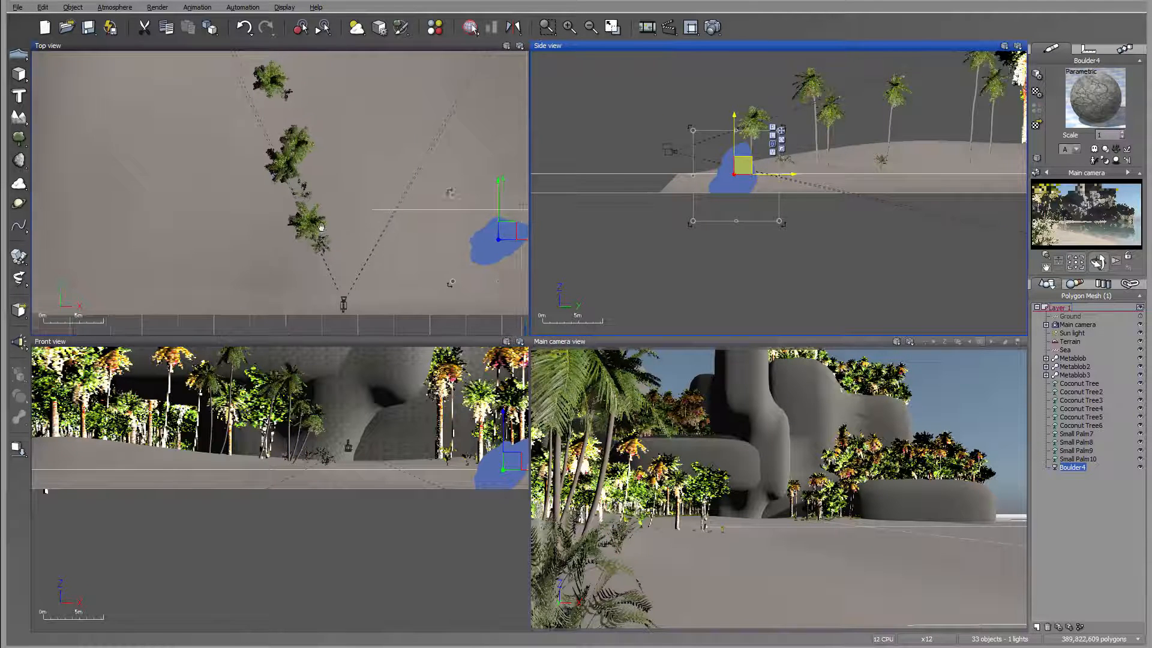
{"action": "left_click", "coordinate": [447, 251]}
{"action": "left_click_drag", "start_coordinate": [447, 251], "coordinate": [393, 63]}
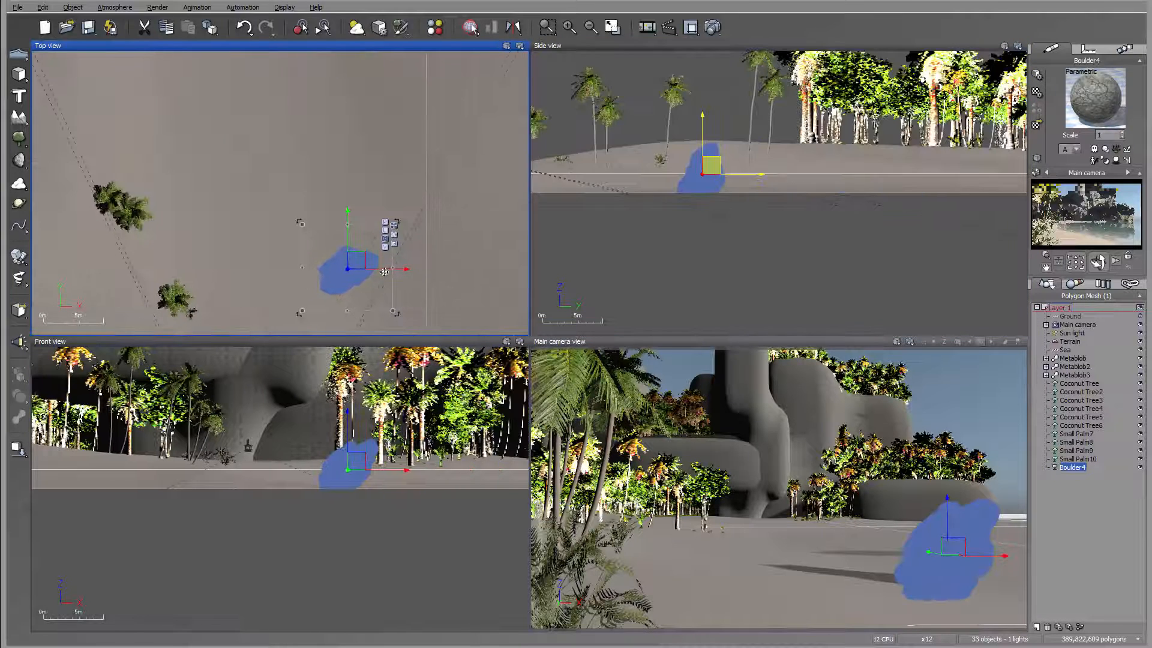
{"action": "left_click_drag", "start_coordinate": [357, 254], "coordinate": [453, 86]}
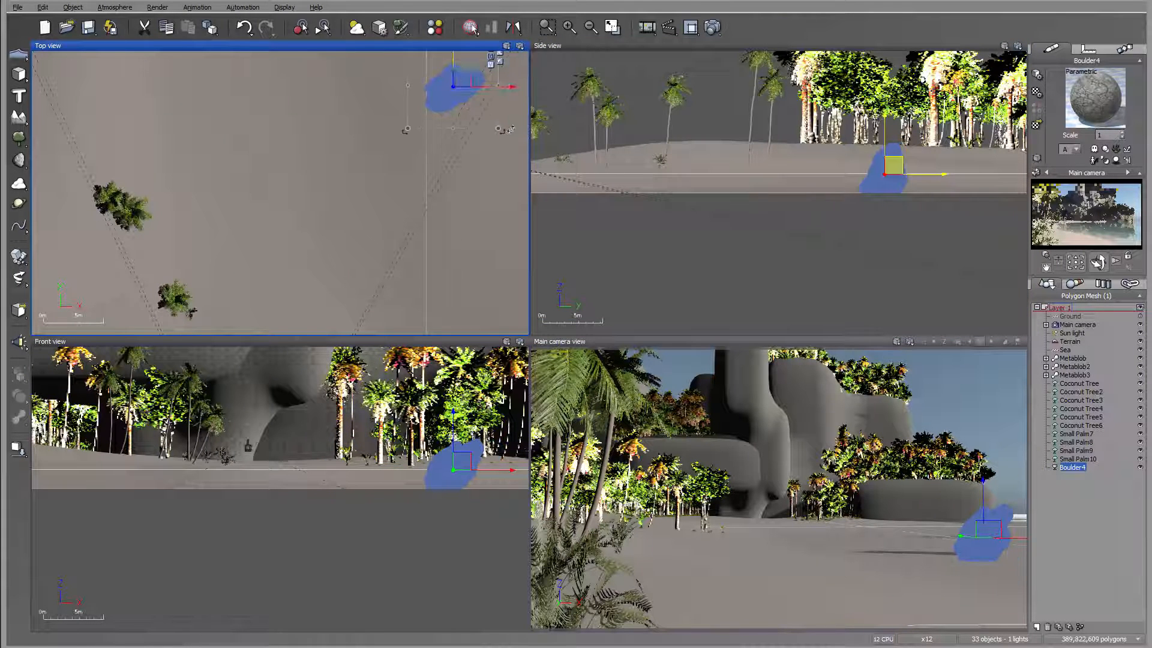
Rotate Boulder4 so its long side lies flat along the beach.
{"action": "left_click", "coordinate": [486, 557]}
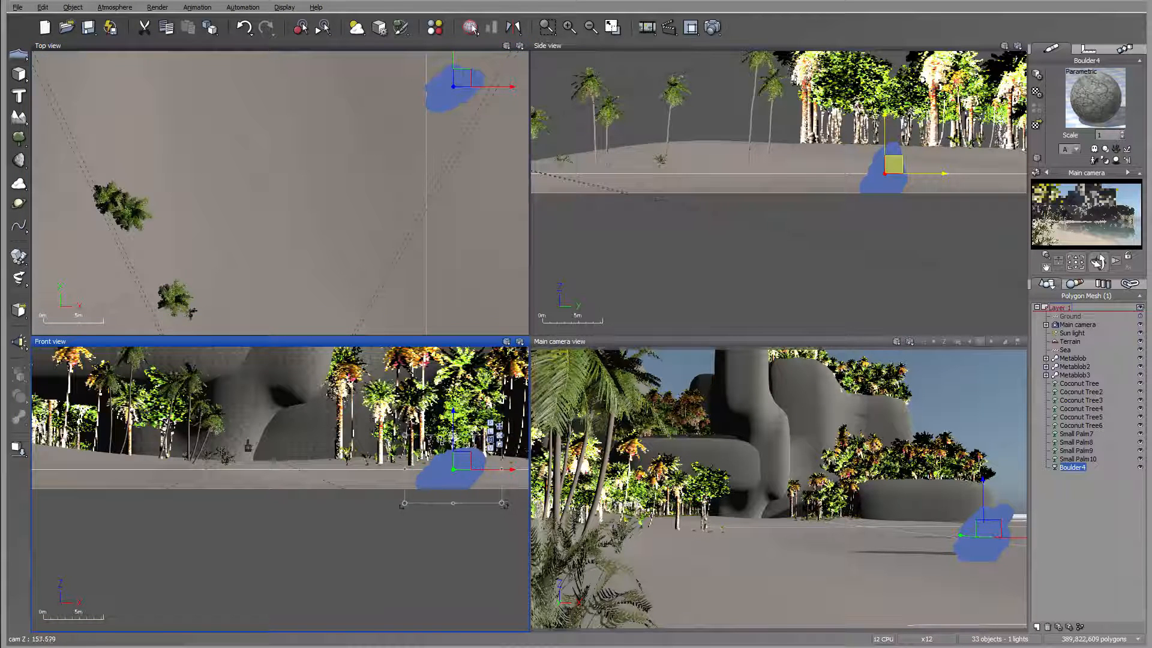
{"action": "left_click_drag", "start_coordinate": [452, 502], "coordinate": [457, 522]}
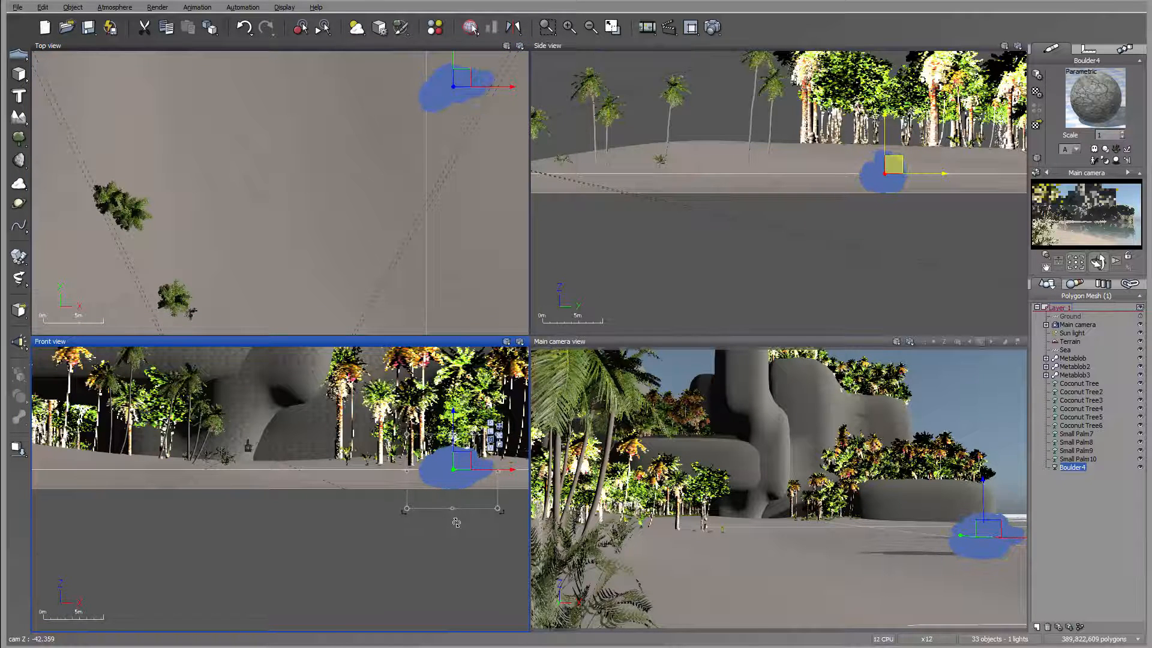
{"action": "left_click", "coordinate": [456, 96]}
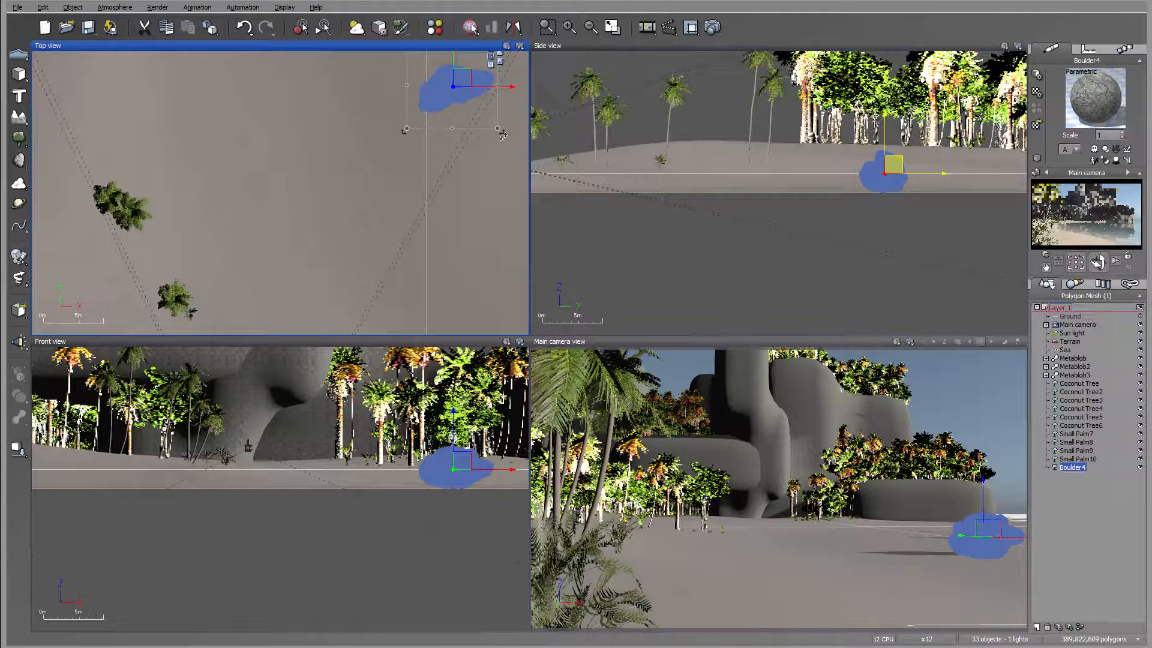
{"action": "mouse_move", "coordinate": [503, 136]}
{"action": "left_mouse_down"}
{"action": "mouse_move", "coordinate": [479, 144]}
{"action": "mouse_move", "coordinate": [494, 131]}
{"action": "left_mouse_up"}
Sink Boulder4 slightly into the sand and shift it a little further inside the camera's view.
{"action": "left_click_drag", "start_coordinate": [892, 166], "coordinate": [894, 171]}
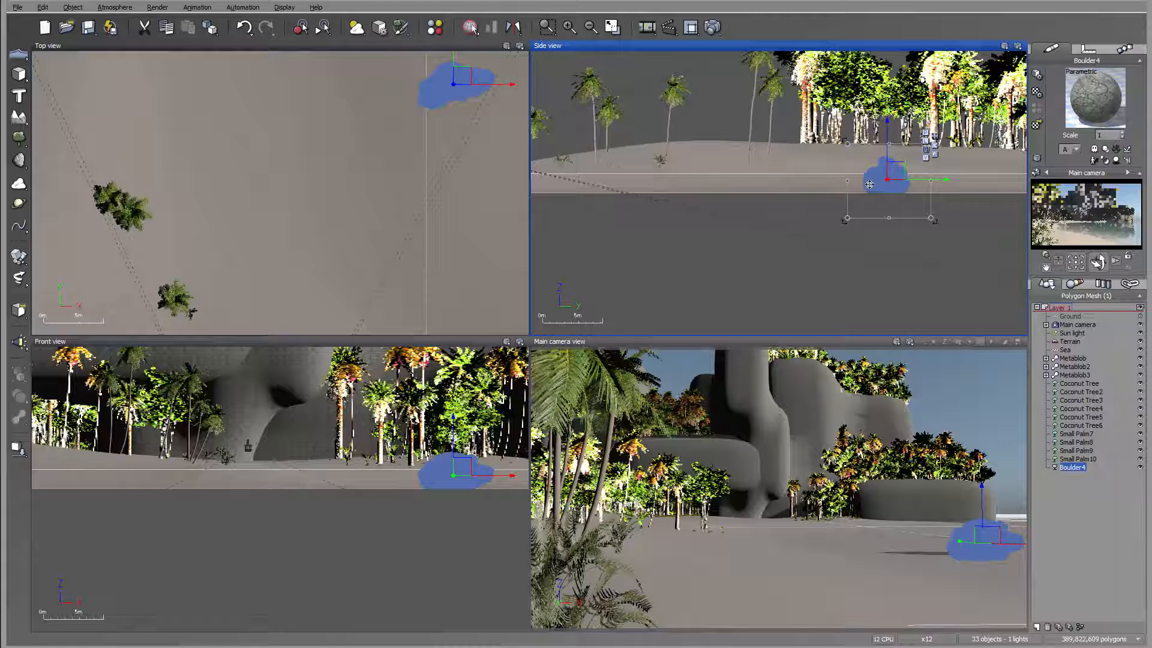
{"action": "left_click_drag", "start_coordinate": [469, 117], "coordinate": [452, 96]}
{"action": "right_click_drag", "start_coordinate": [426, 180], "coordinate": [426, 258]}
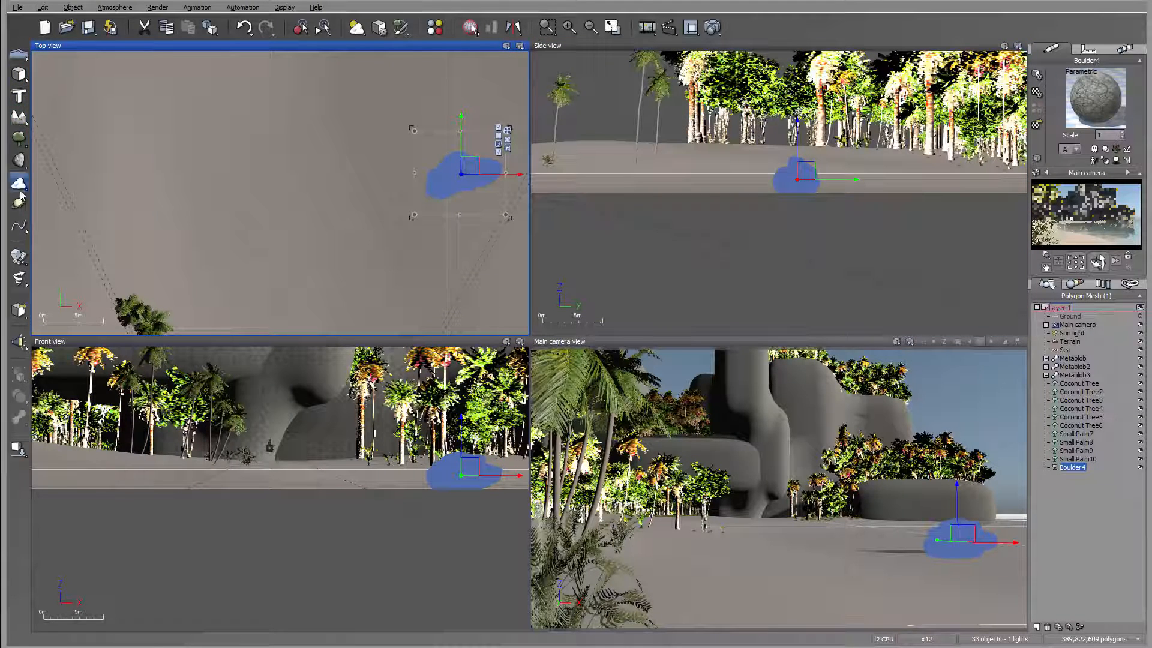
Load Boulder2 from the Boulders collection.
{"action": "left_click", "coordinate": [18, 7]}
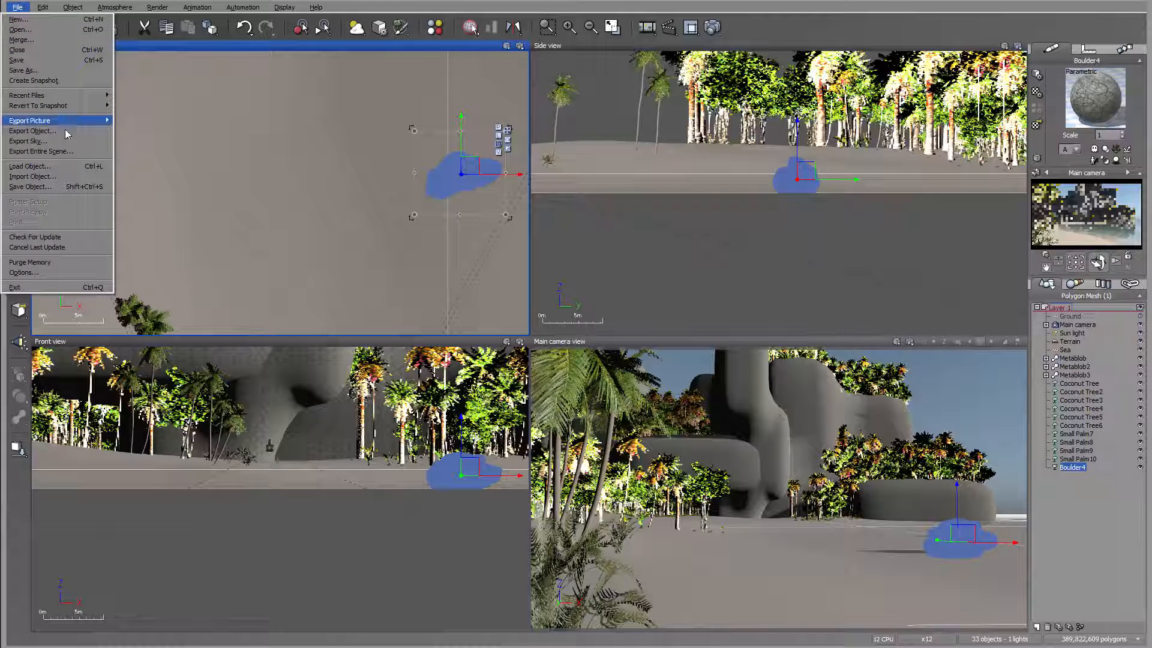
{"action": "left_click", "coordinate": [36, 166]}
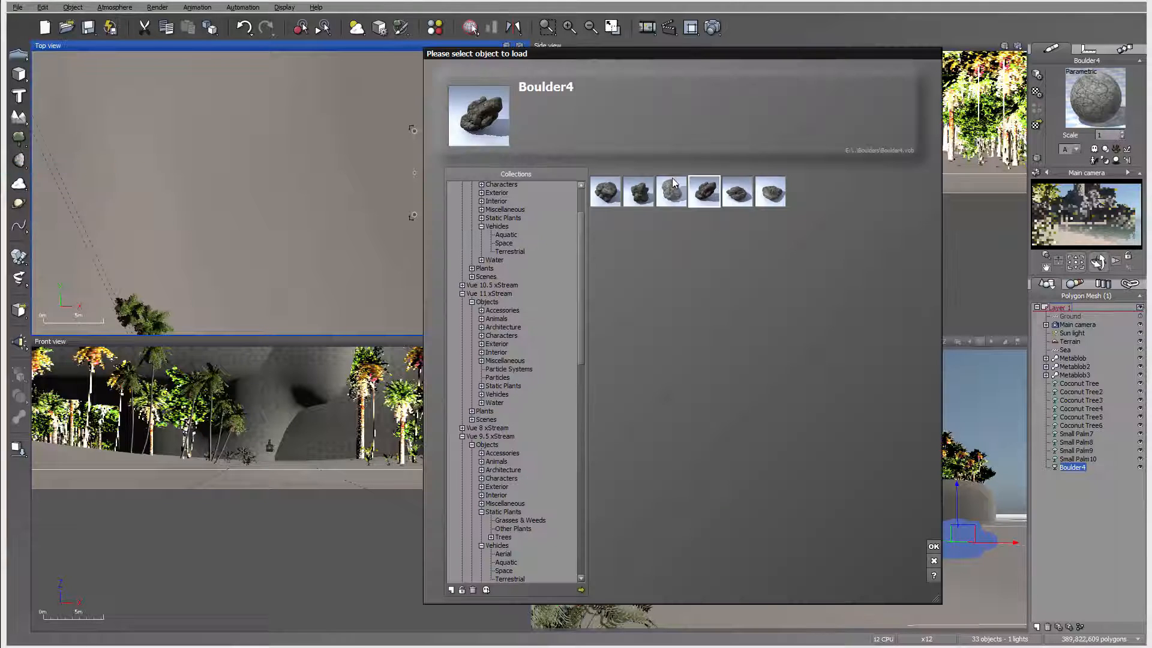
{"action": "left_click", "coordinate": [638, 192]}
{"action": "left_click", "coordinate": [933, 546]}
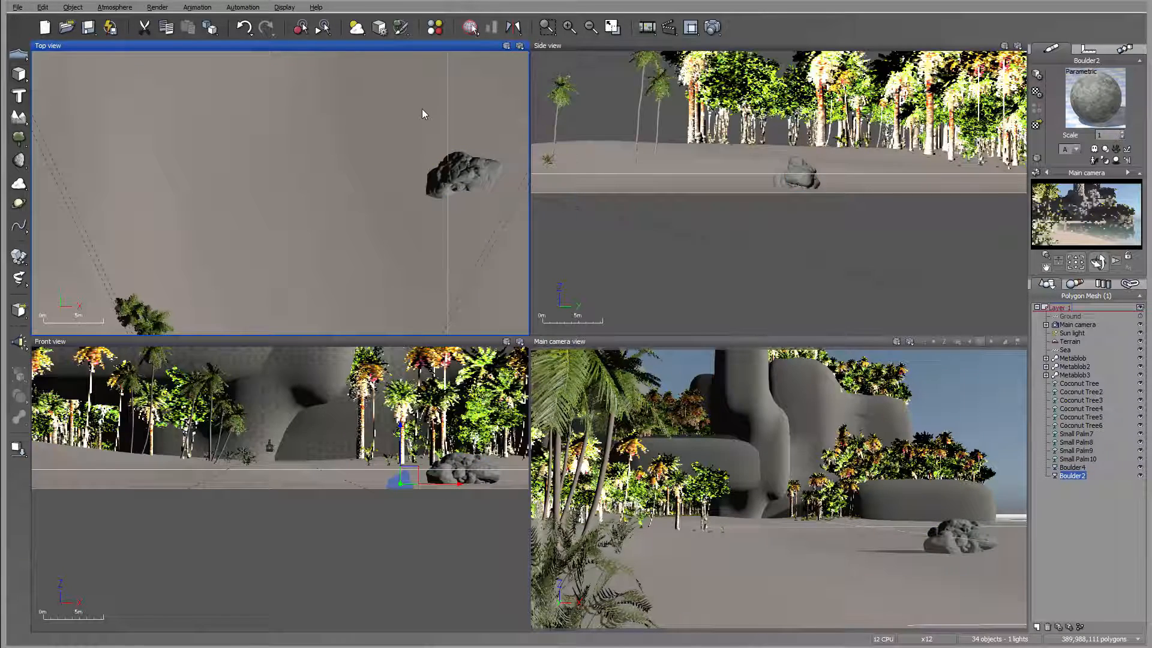
Move Boulder2 just behind Boulder4 and raise it toward the sand surface.
{"action": "scroll", "coordinate": [422, 114], "scroll_direction": "down", "scroll_amount": 8}
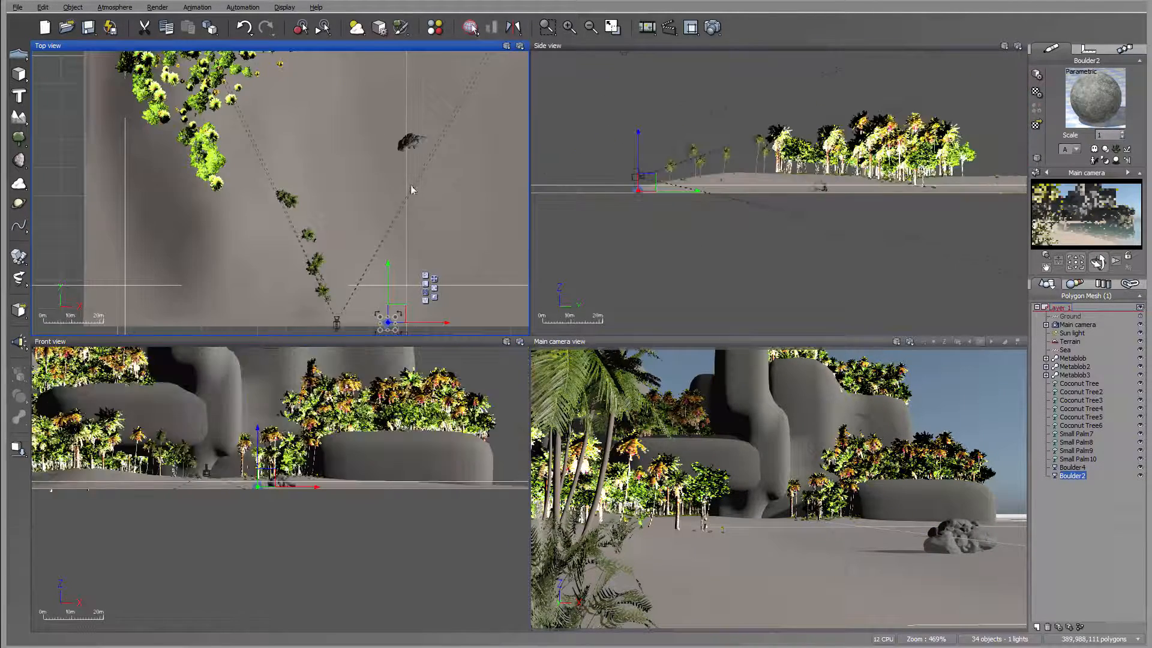
{"action": "left_click_drag", "start_coordinate": [402, 314], "coordinate": [426, 119]}
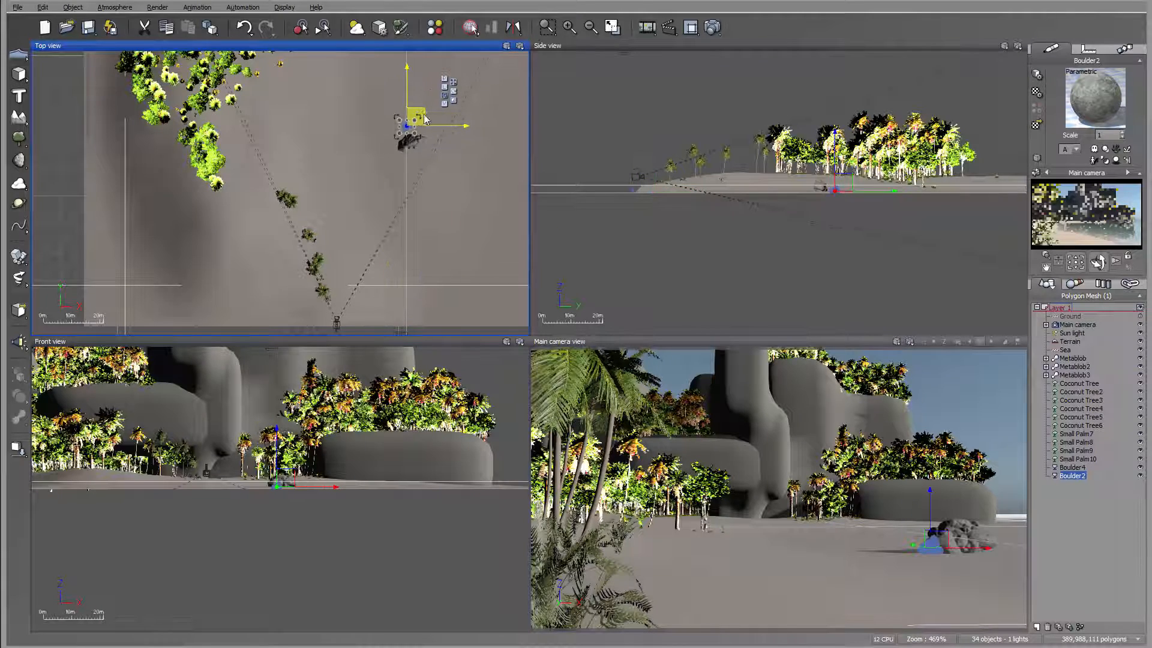
{"action": "left_click_drag", "start_coordinate": [848, 183], "coordinate": [850, 177]}
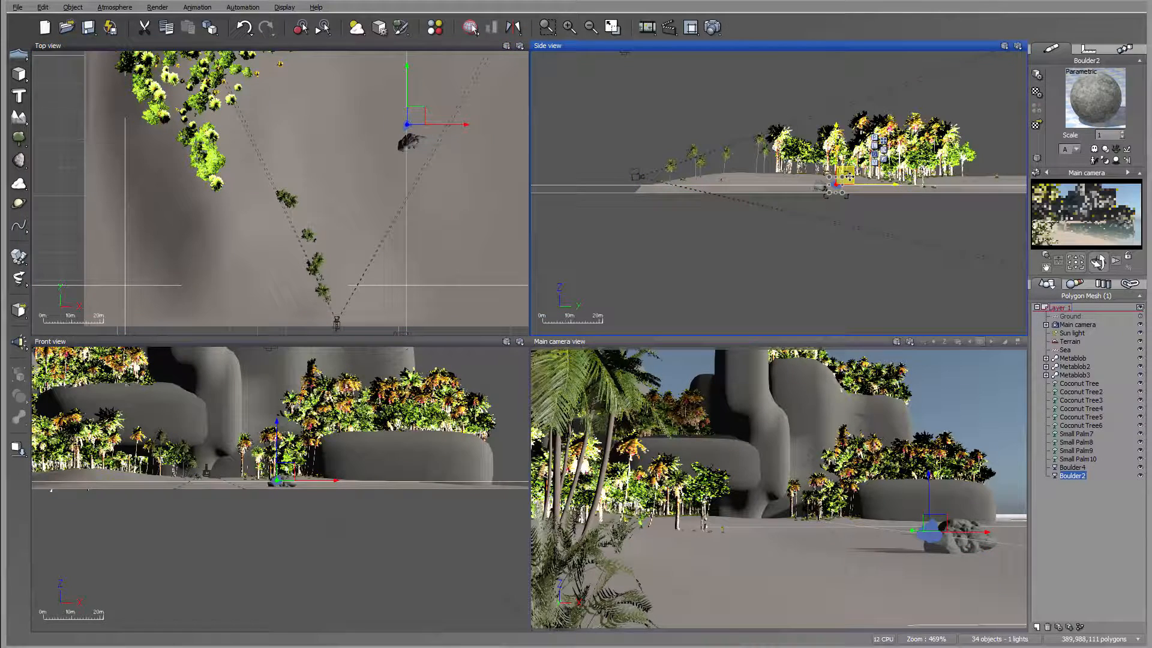
Bring Boulder2 to the foreground, beside the small palms between the two nearest groups of coconut trees.
{"action": "scroll", "coordinate": [467, 158], "scroll_direction": "up", "scroll_amount": 5}
{"action": "right_click_drag", "start_coordinate": [362, 187], "coordinate": [469, 303]}
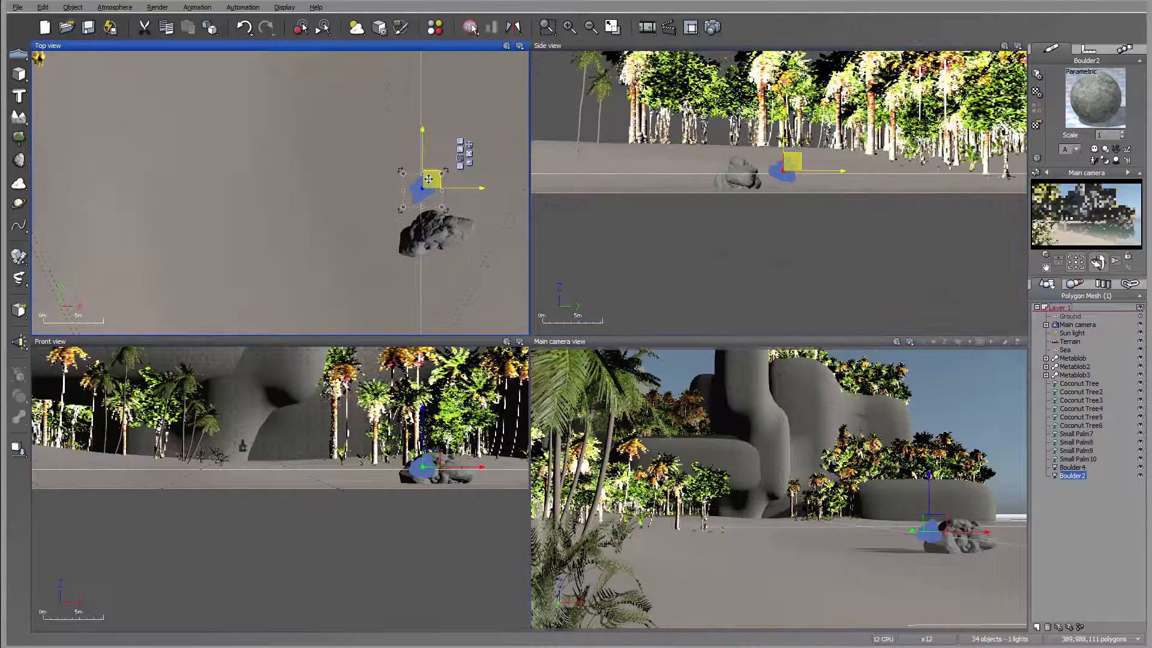
{"action": "left_click_drag", "start_coordinate": [430, 179], "coordinate": [363, 318]}
{"action": "right_click_drag", "start_coordinate": [363, 318], "coordinate": [476, 108]}
{"action": "left_click_drag", "start_coordinate": [429, 93], "coordinate": [348, 291]}
{"action": "right_click_drag", "start_coordinate": [428, 261], "coordinate": [462, 103]}
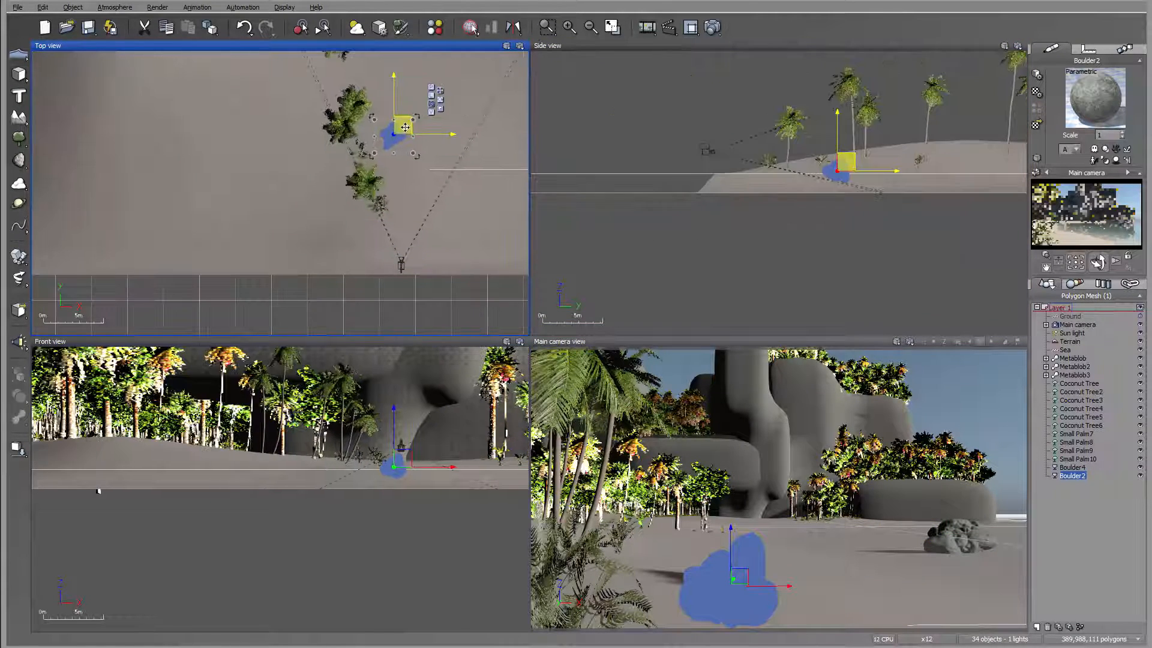
{"action": "left_click_drag", "start_coordinate": [400, 162], "coordinate": [391, 138]}
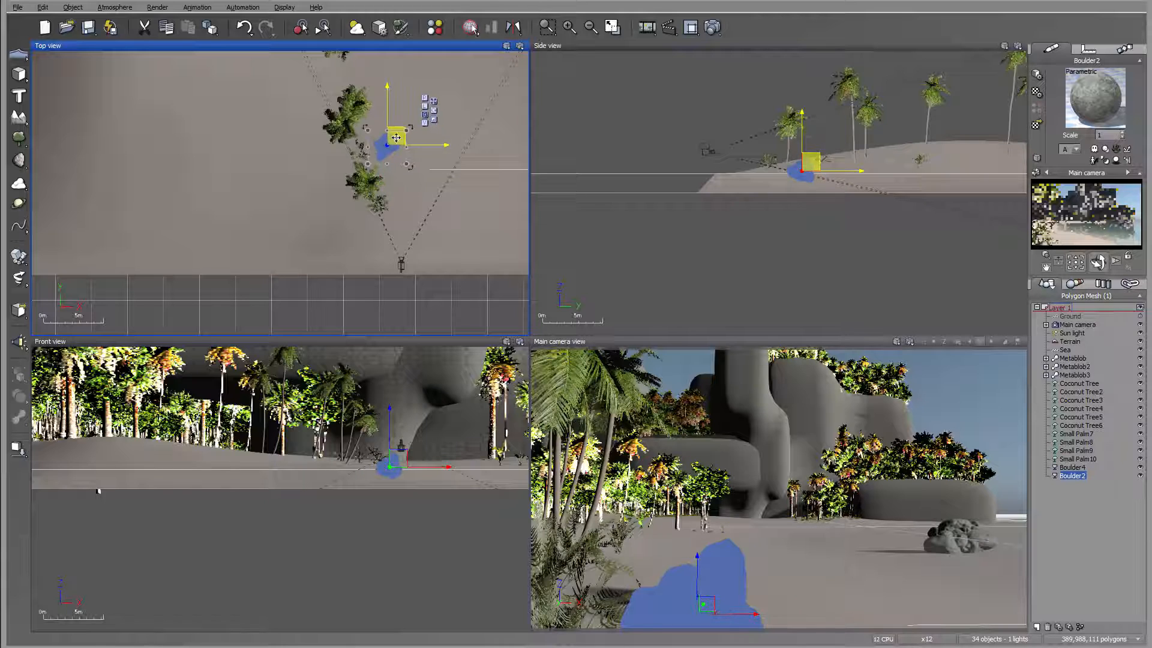
Lift Boulder2 above the beach, drop it onto the terrain and sink its base into the sand.
{"action": "left_click_drag", "start_coordinate": [837, 165], "coordinate": [840, 133]}
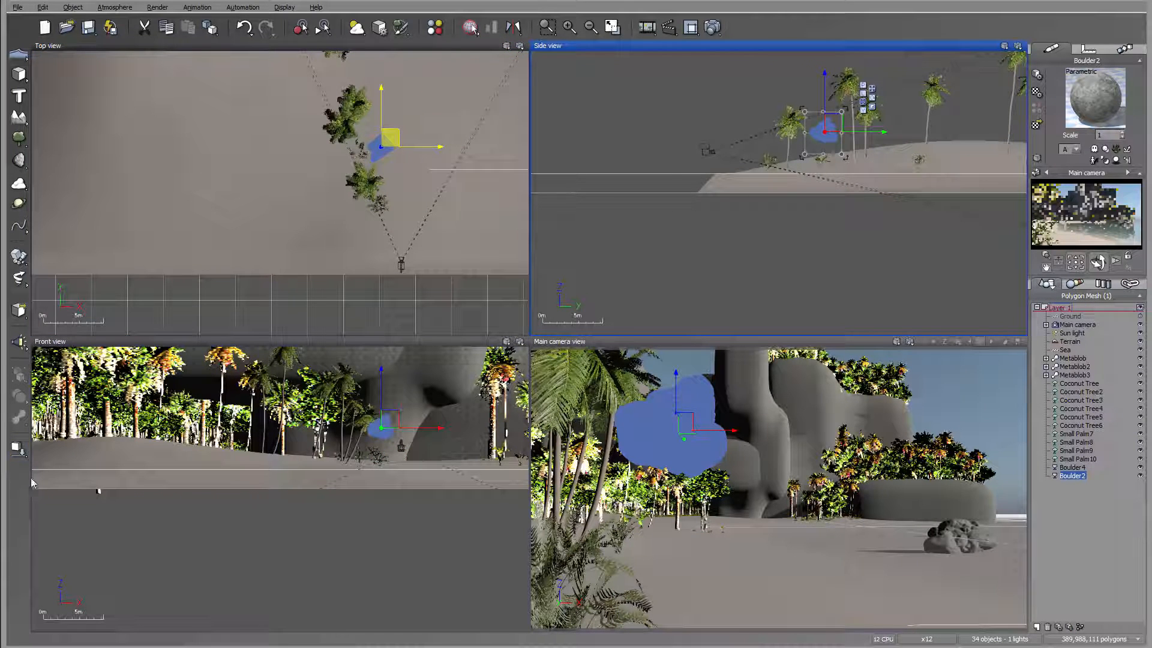
{"action": "left_click", "coordinate": [23, 450]}
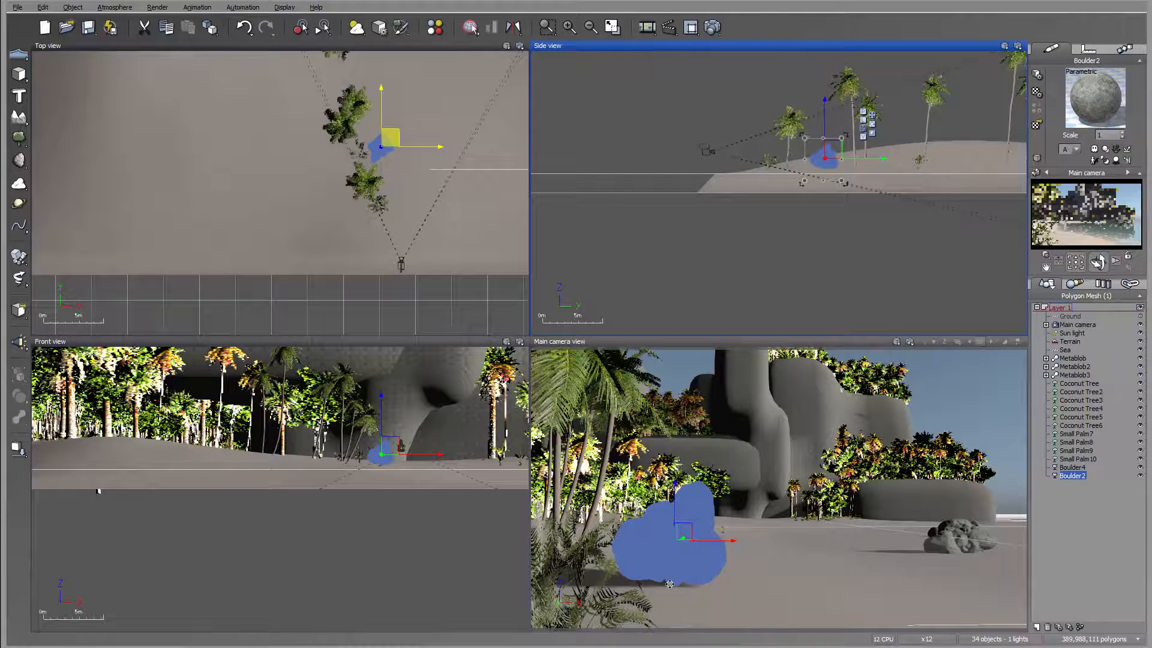
{"action": "left_click_drag", "start_coordinate": [846, 158], "coordinate": [828, 158]}
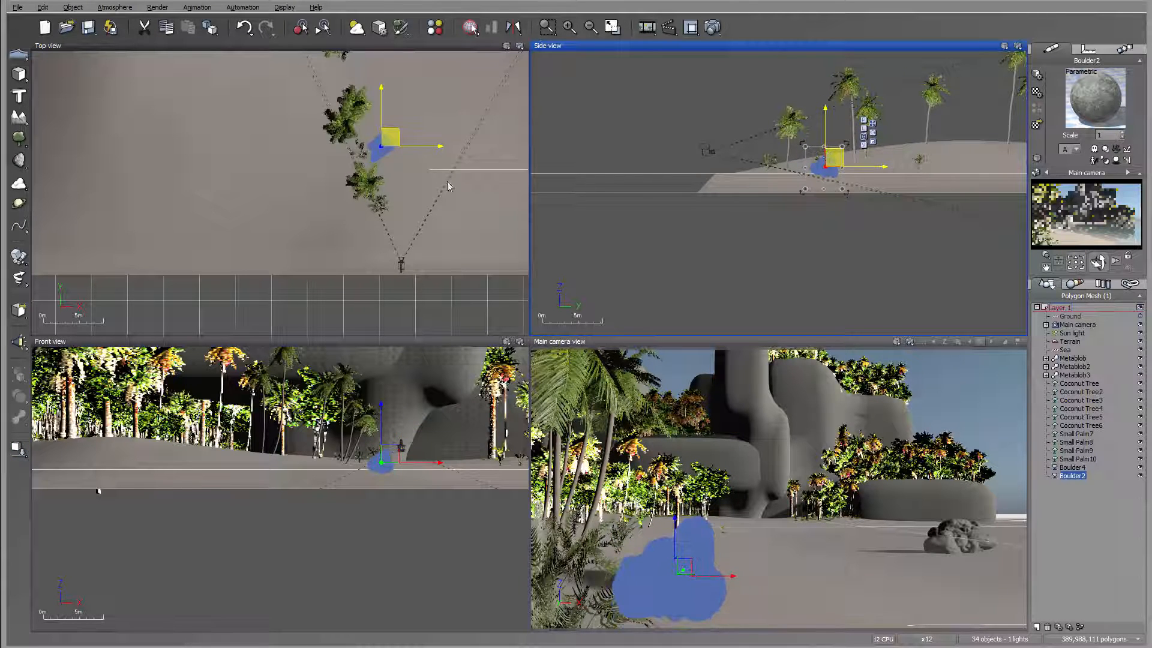
Shift the foreground Boulder2 slightly farther from the camera and away from the small palms.
{"action": "mouse_move", "coordinate": [391, 137]}
{"action": "left_mouse_down"}
{"action": "mouse_move", "coordinate": [420, 136]}
{"action": "mouse_move", "coordinate": [389, 136]}
{"action": "mouse_move", "coordinate": [396, 130]}
{"action": "left_mouse_up"}
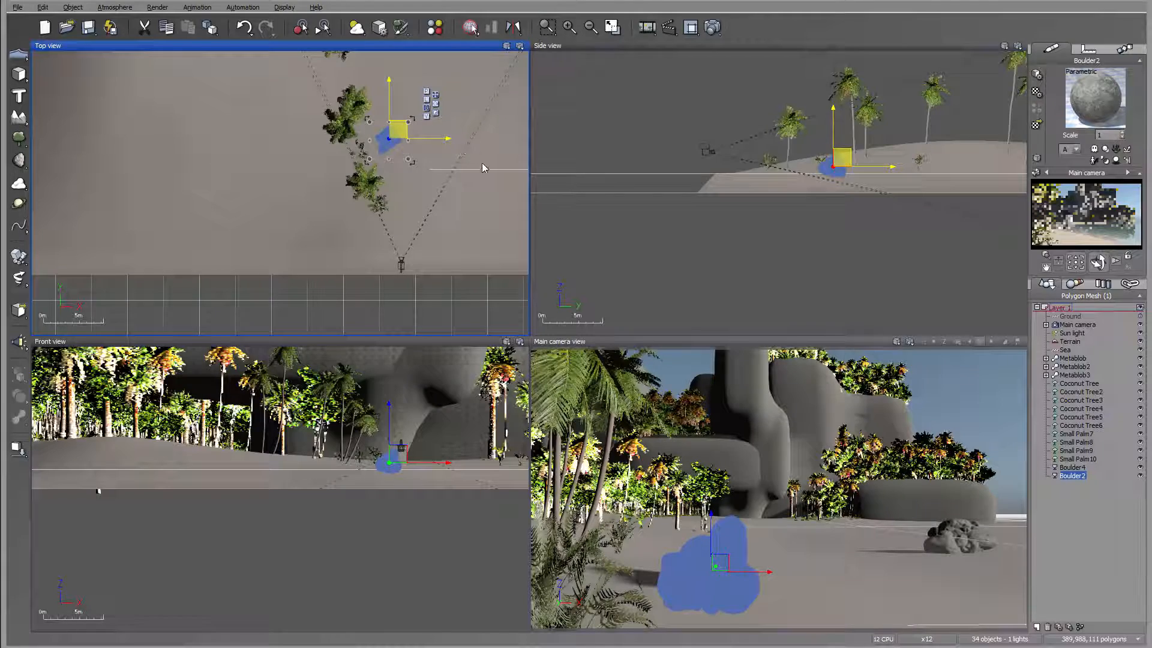
{"action": "scroll", "coordinate": [254, 154], "scroll_direction": "down", "scroll_amount": 6}
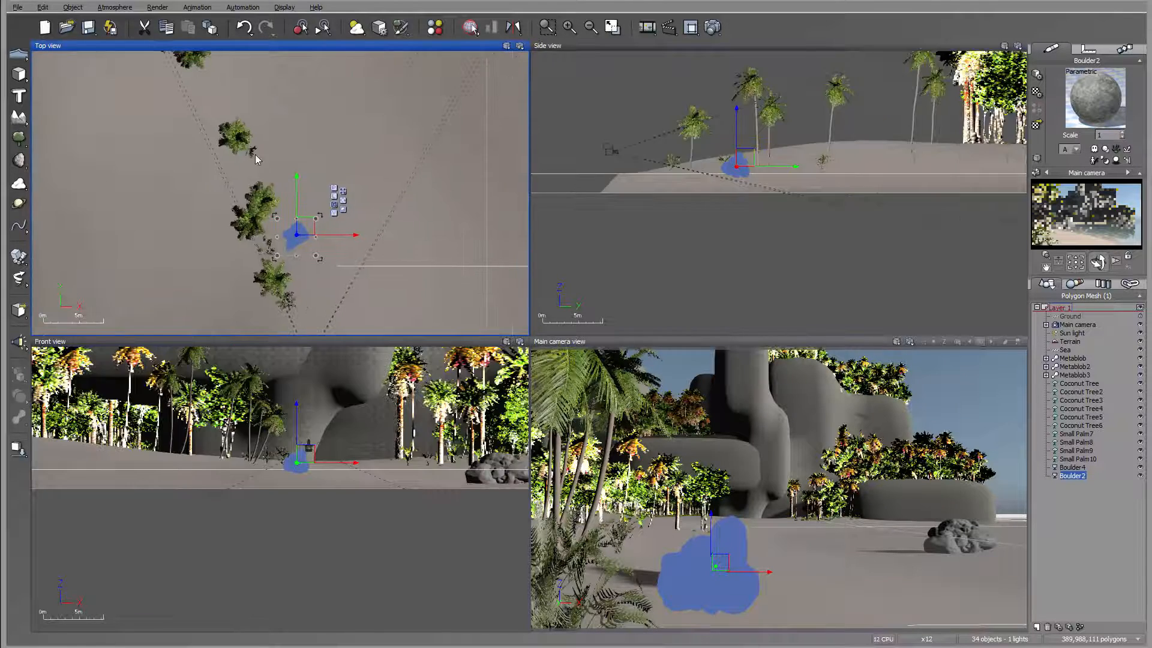
{"action": "right_click_drag", "start_coordinate": [346, 150], "coordinate": [346, 187]}
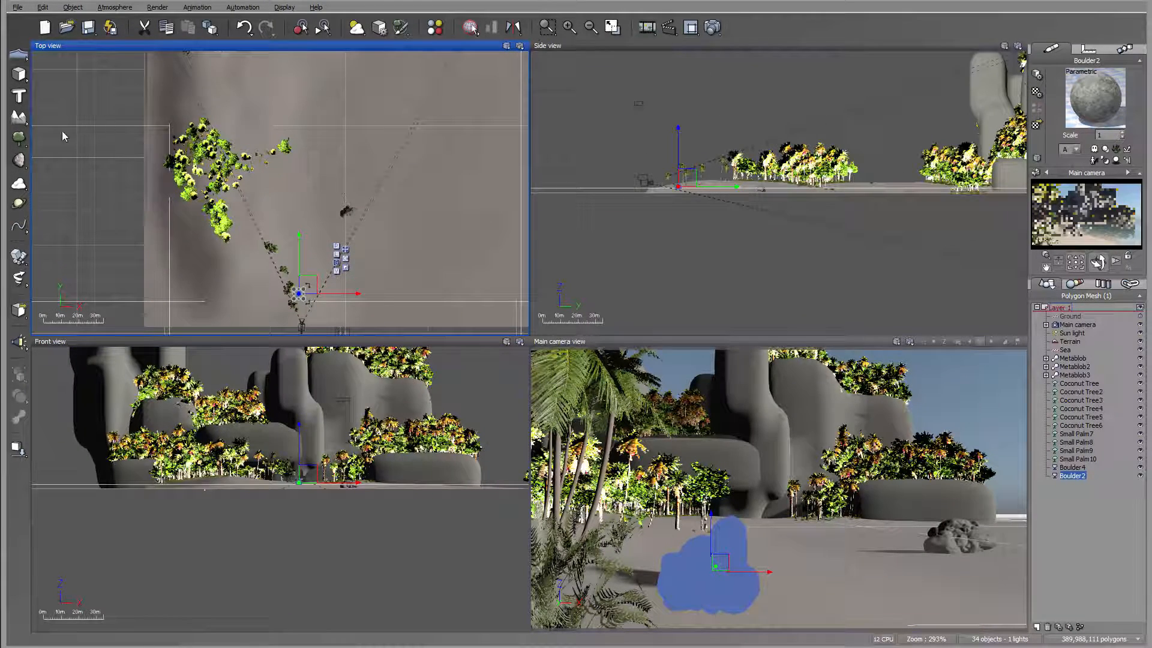
Load Boulder1 from the Boulders collection.
{"action": "left_click", "coordinate": [18, 7]}
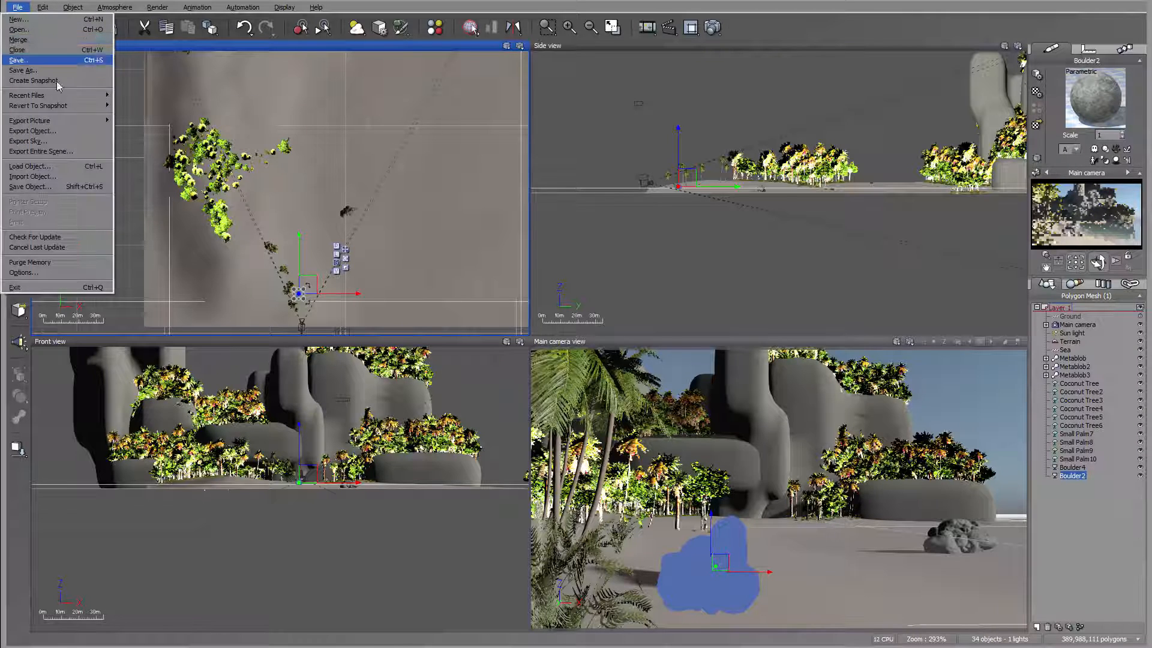
{"action": "left_click", "coordinate": [60, 167]}
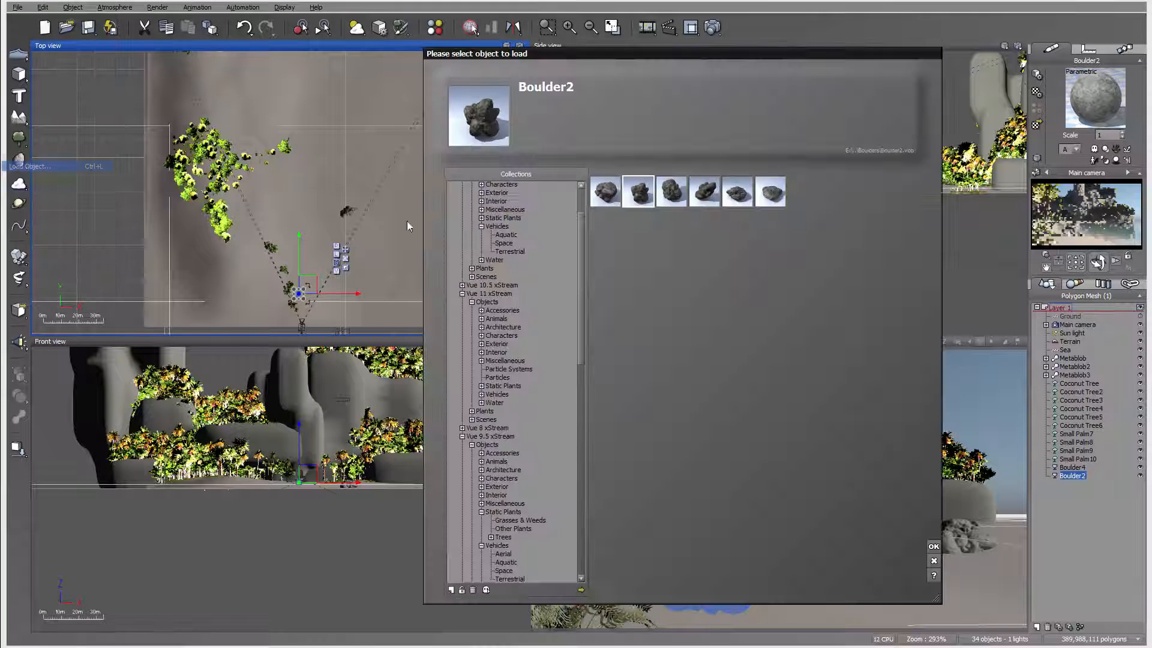
{"action": "left_click", "coordinate": [616, 197]}
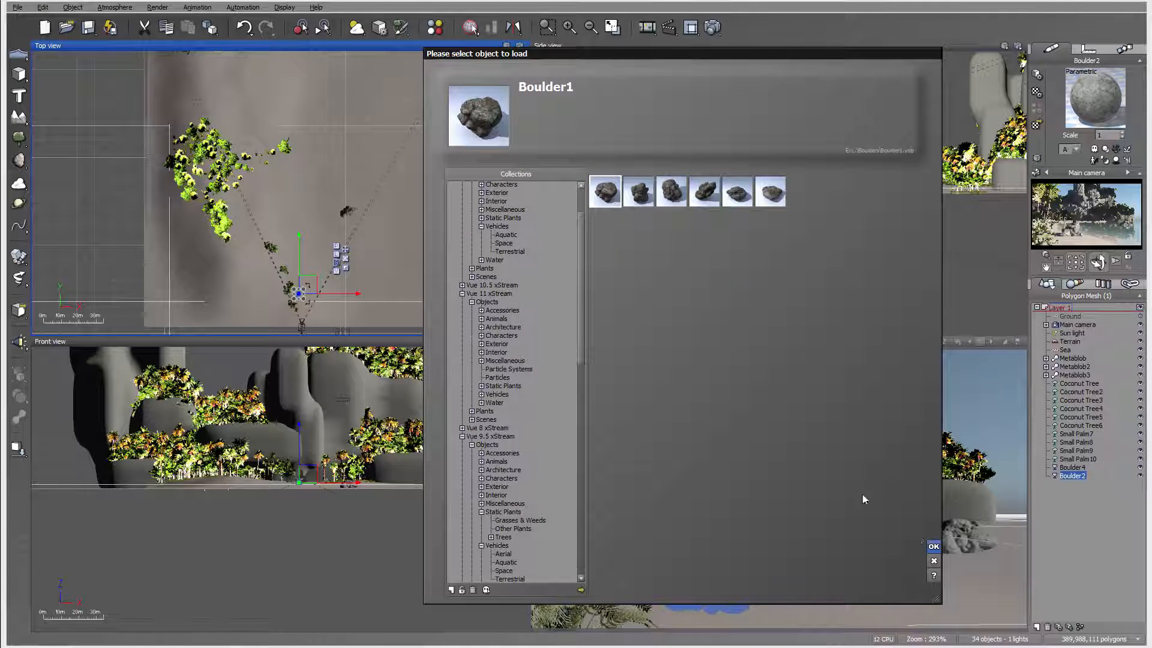
{"action": "key", "text": "Return"}
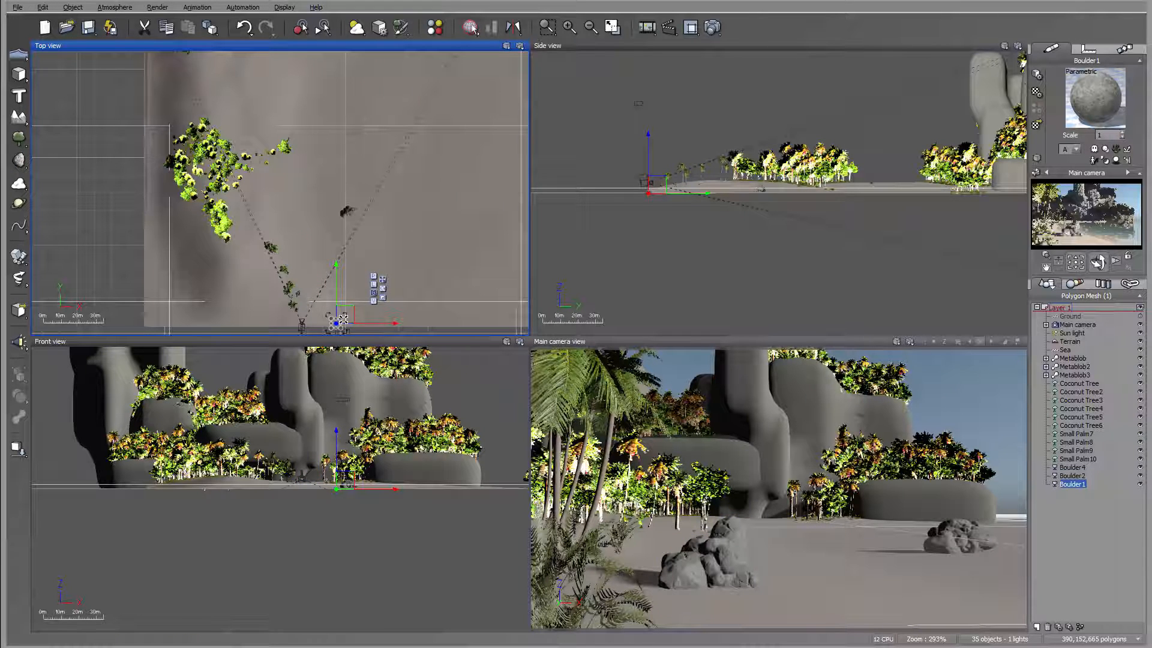
Move Boulder1 far down the beach beyond Boulder4 and raise it to the ground surface.
{"action": "left_click_drag", "start_coordinate": [343, 319], "coordinate": [347, 103]}
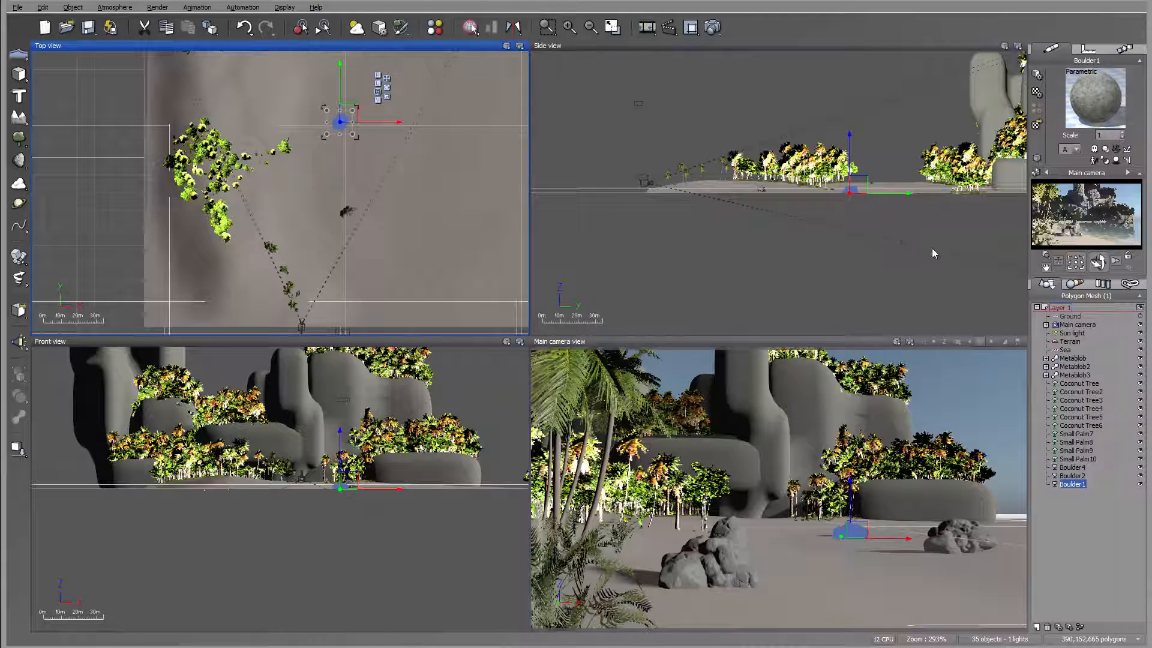
{"action": "scroll", "coordinate": [931, 191], "scroll_direction": "up", "scroll_amount": 5}
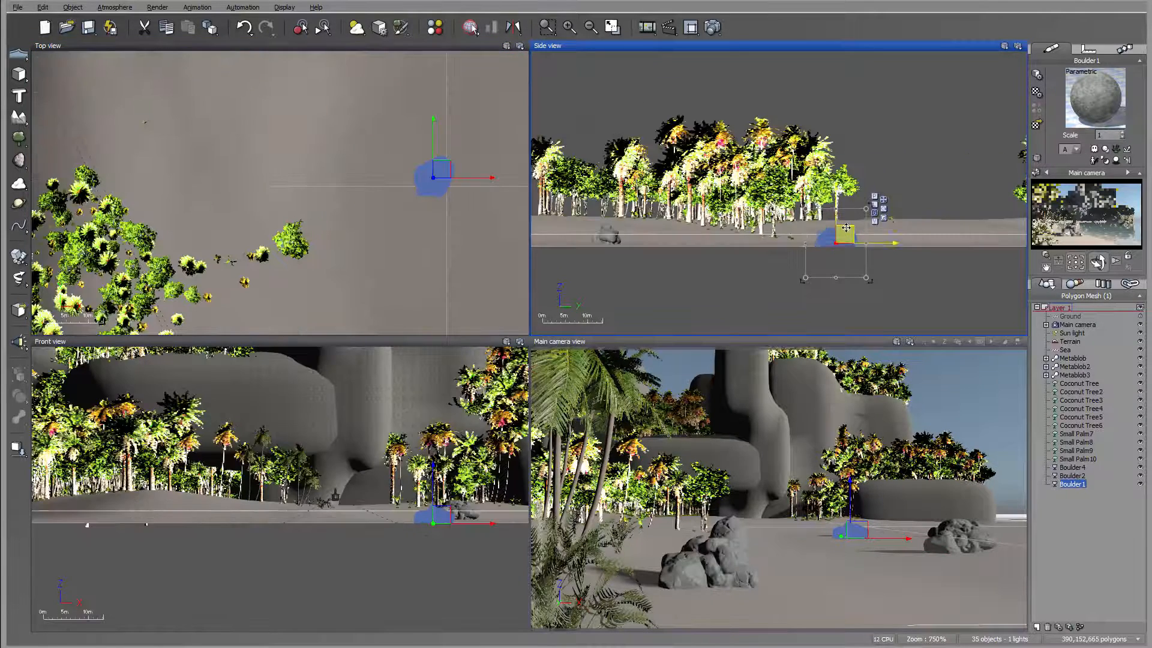
{"action": "left_click_drag", "start_coordinate": [846, 222], "coordinate": [845, 231]}
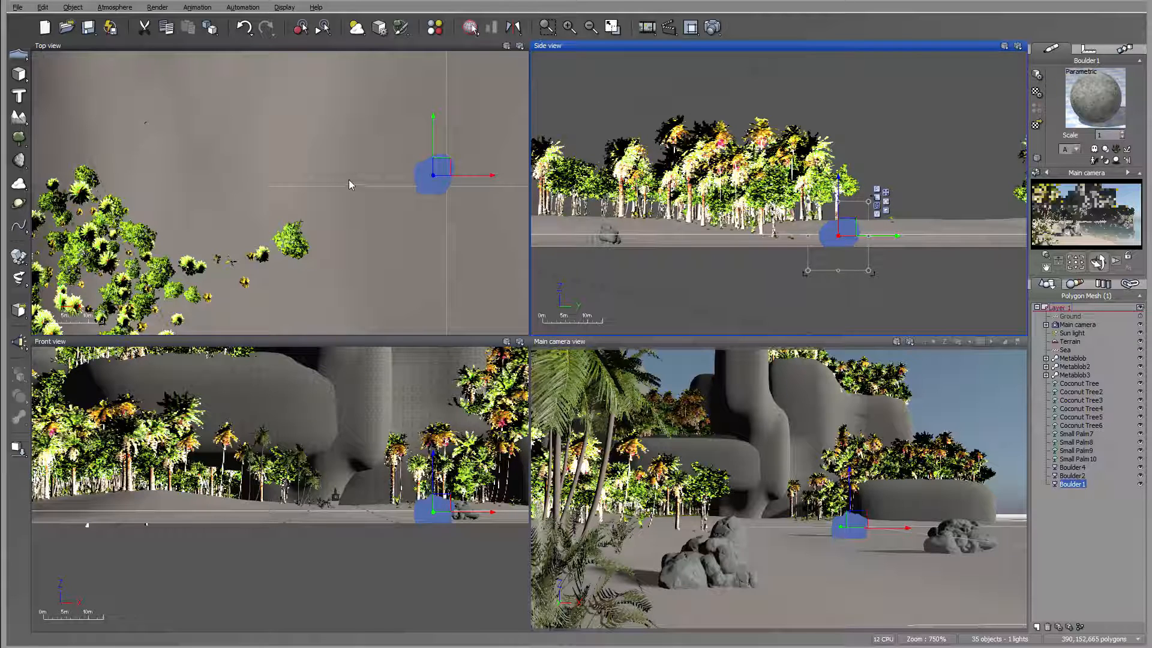
{"action": "left_click_drag", "start_coordinate": [446, 171], "coordinate": [451, 171]}
Duplicate Boulder1 to the side facing away from the palm grove and rotate the copy.
{"action": "right_click_drag", "start_coordinate": [489, 216], "coordinate": [381, 216]}
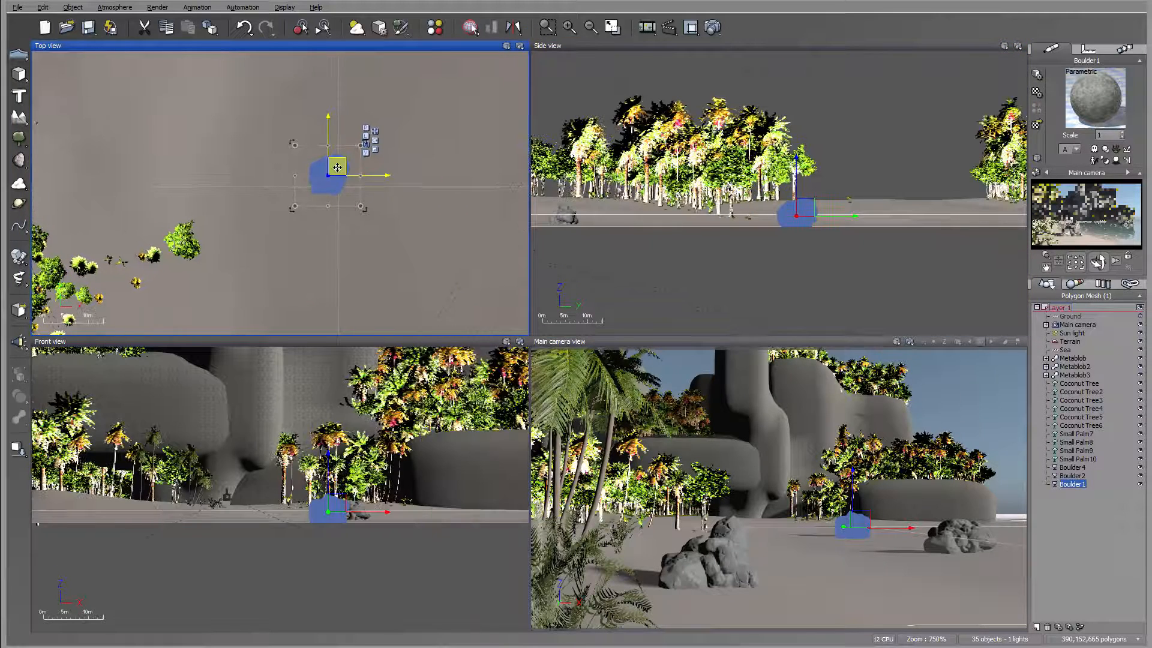
{"action": "left_click_drag", "start_coordinate": [338, 167], "coordinate": [409, 180], "text": "alt"}
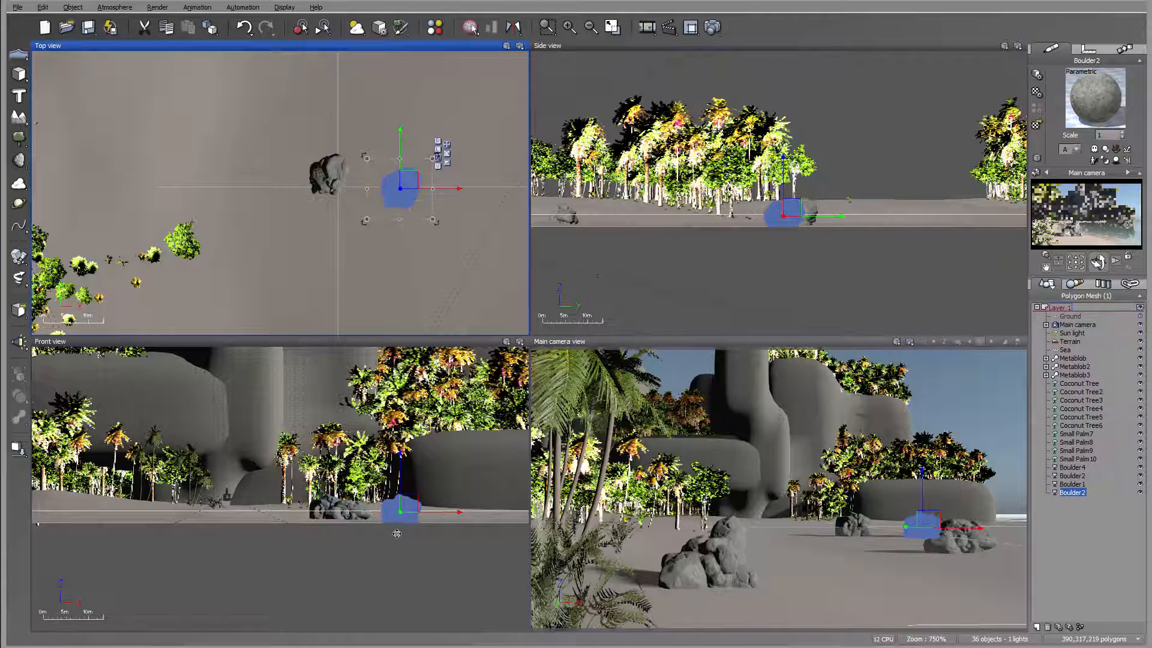
{"action": "left_click", "coordinate": [408, 517]}
{"action": "left_click_drag", "start_coordinate": [440, 548], "coordinate": [428, 544]}
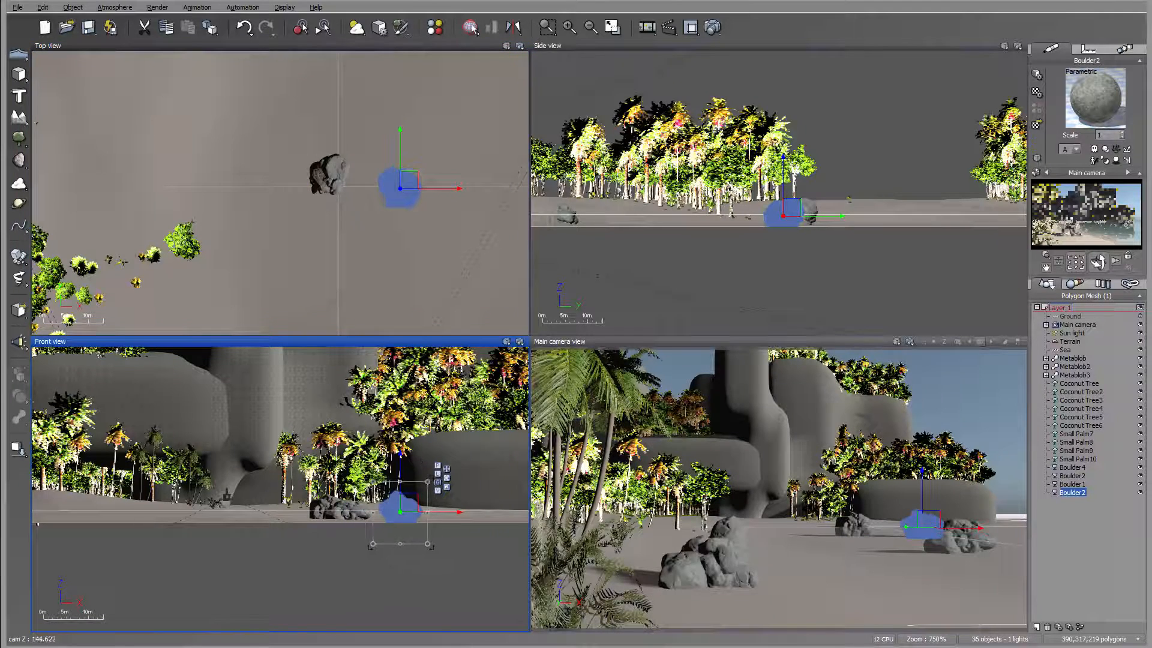
Bring the boulder copy toward the camera and place it just behind Boulder4.
{"action": "left_click_drag", "start_coordinate": [410, 180], "coordinate": [401, 291]}
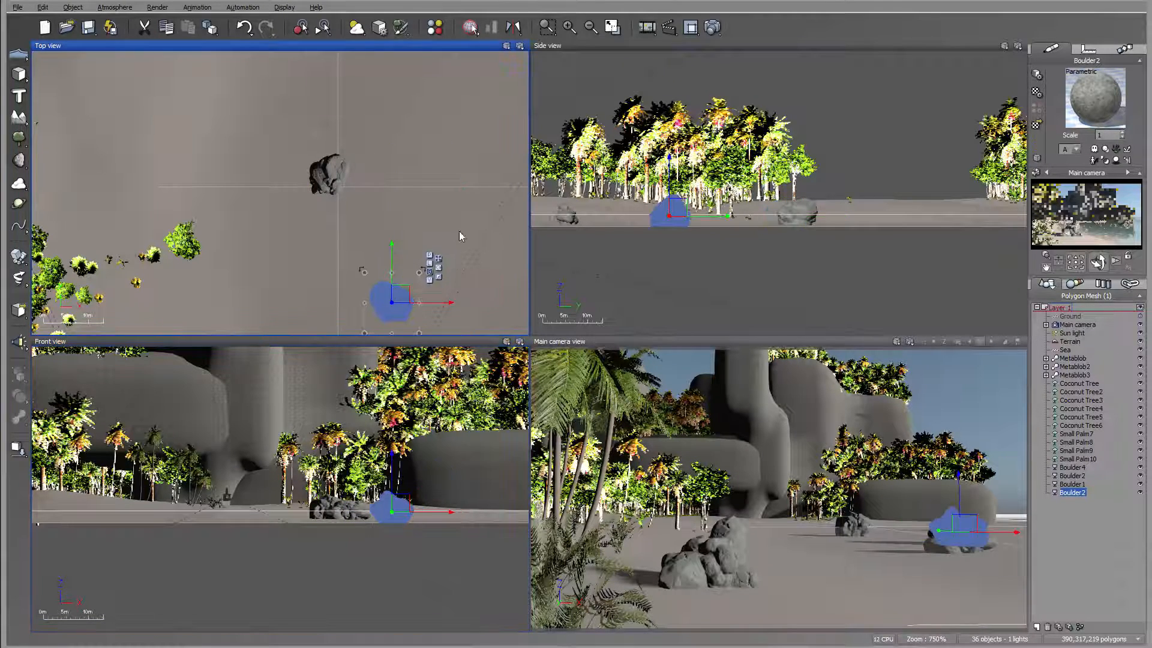
{"action": "right_click_drag", "start_coordinate": [411, 302], "coordinate": [411, 88]}
{"action": "left_click_drag", "start_coordinate": [411, 88], "coordinate": [367, 102]}
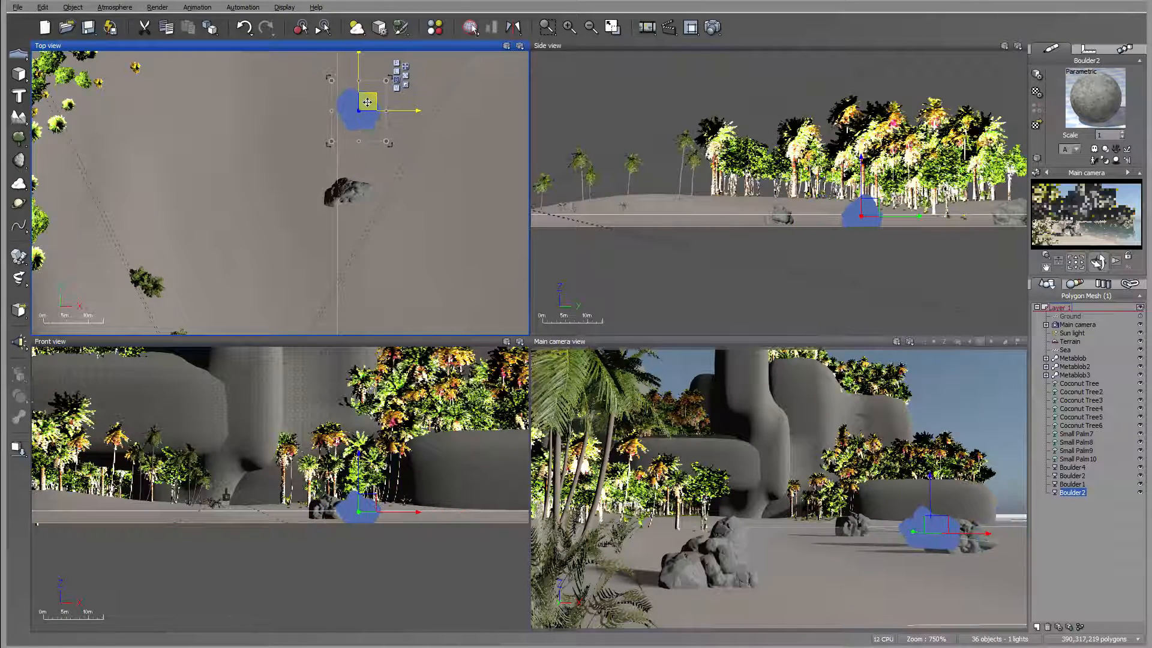
Duplicate the boulder behind Boulder4 toward the far cliff's base and adjust the new copy's height and tilt.
{"action": "scroll", "coordinate": [414, 185], "scroll_direction": "down", "scroll_amount": 10}
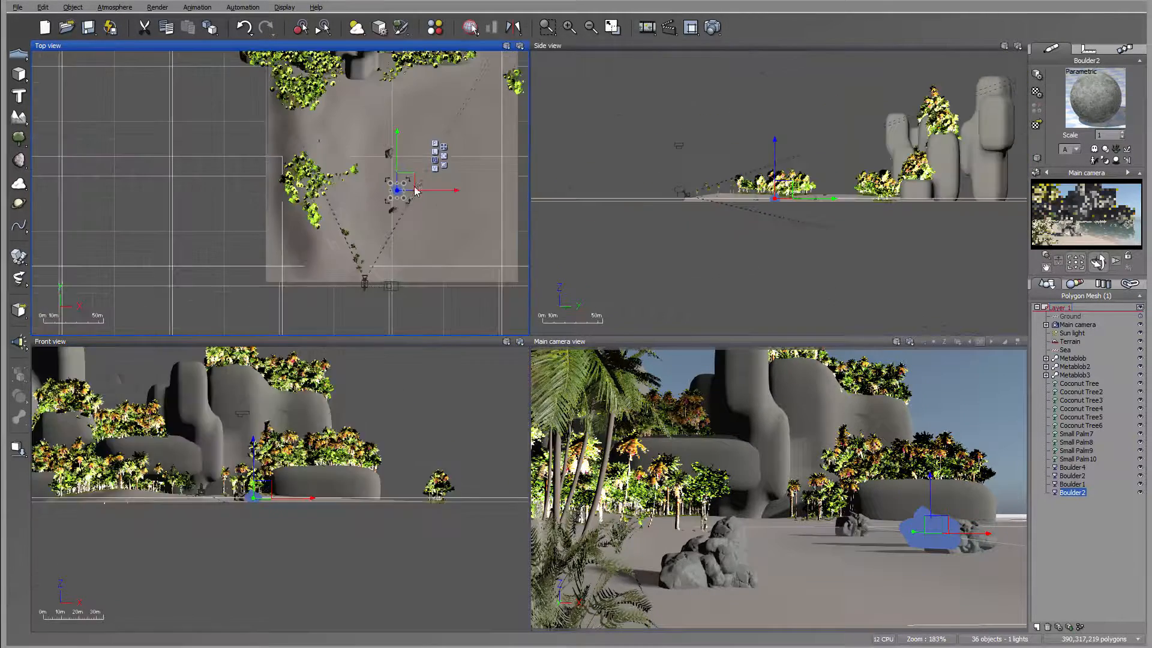
{"action": "left_click_drag", "start_coordinate": [391, 227], "coordinate": [441, 124], "text": "alt"}
{"action": "left_click", "coordinate": [858, 195]}
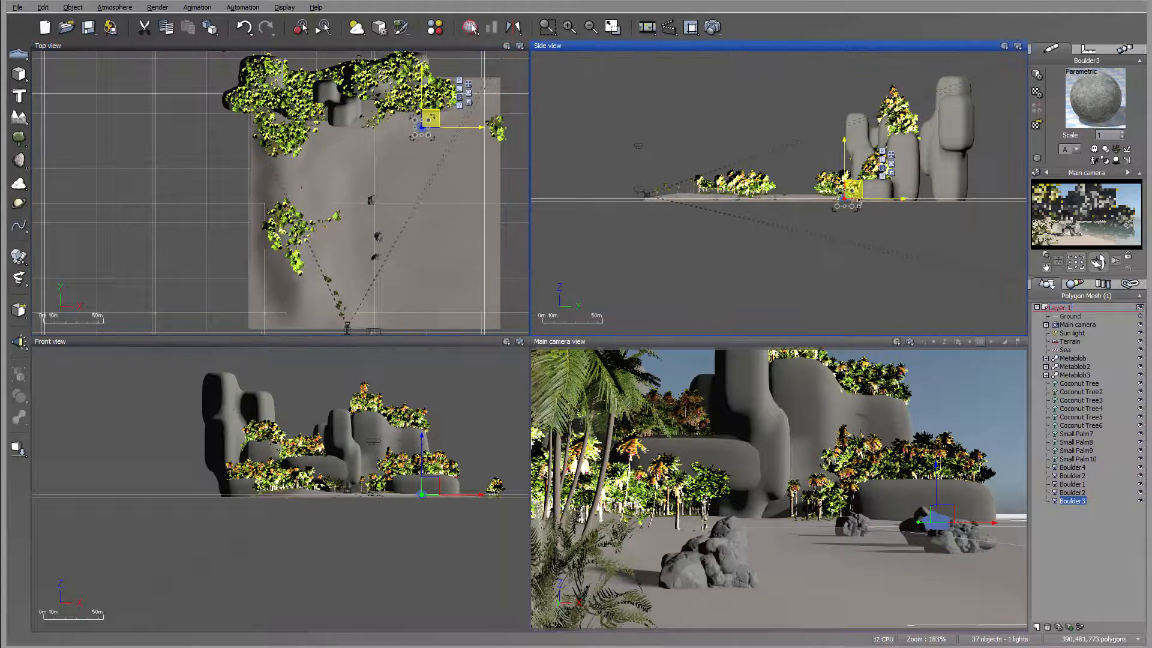
{"action": "scroll", "coordinate": [858, 194], "scroll_direction": "up", "scroll_amount": 6}
{"action": "left_click_drag", "start_coordinate": [846, 175], "coordinate": [862, 157]}
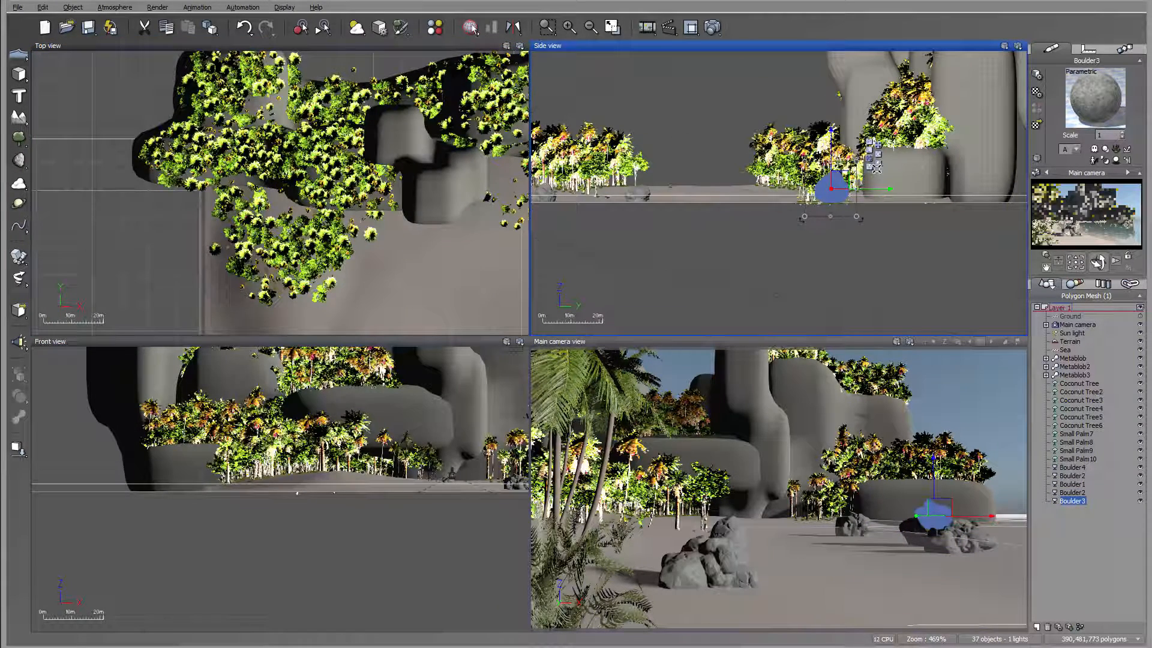
{"action": "left_click_drag", "start_coordinate": [869, 223], "coordinate": [831, 231]}
{"action": "left_click_drag", "start_coordinate": [844, 178], "coordinate": [849, 192]}
Shift the far boulder copy sideways so it sits between Boulder1 and the Boulder4 pair in the camera view.
{"action": "right_click_drag", "start_coordinate": [387, 280], "coordinate": [247, 183]}
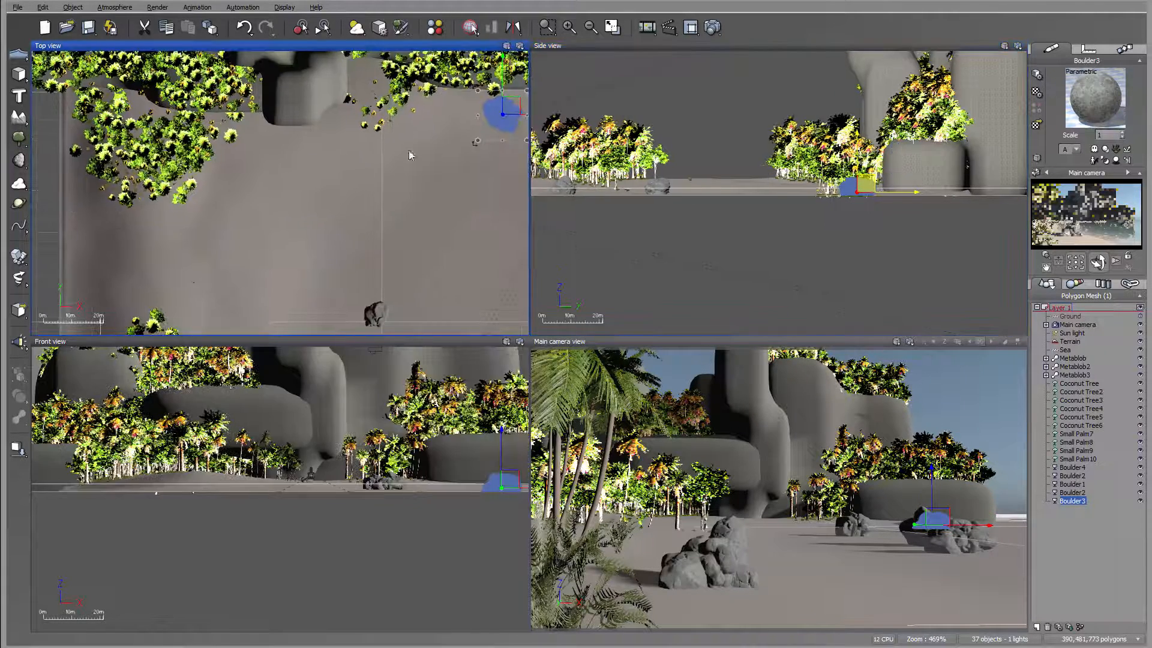
{"action": "left_click_drag", "start_coordinate": [505, 108], "coordinate": [465, 120]}
{"action": "left_click_drag", "start_coordinate": [466, 120], "coordinate": [459, 117]}
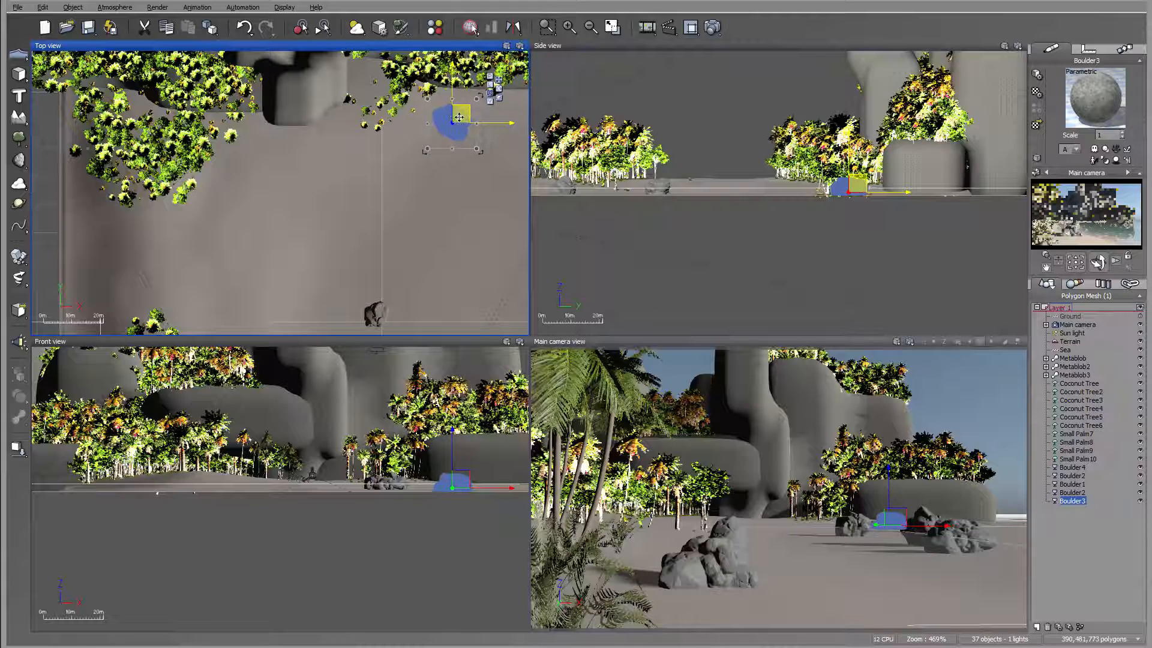
Render the main camera view, accept the post-render options and close the finished render.
{"action": "left_click", "coordinate": [720, 30]}
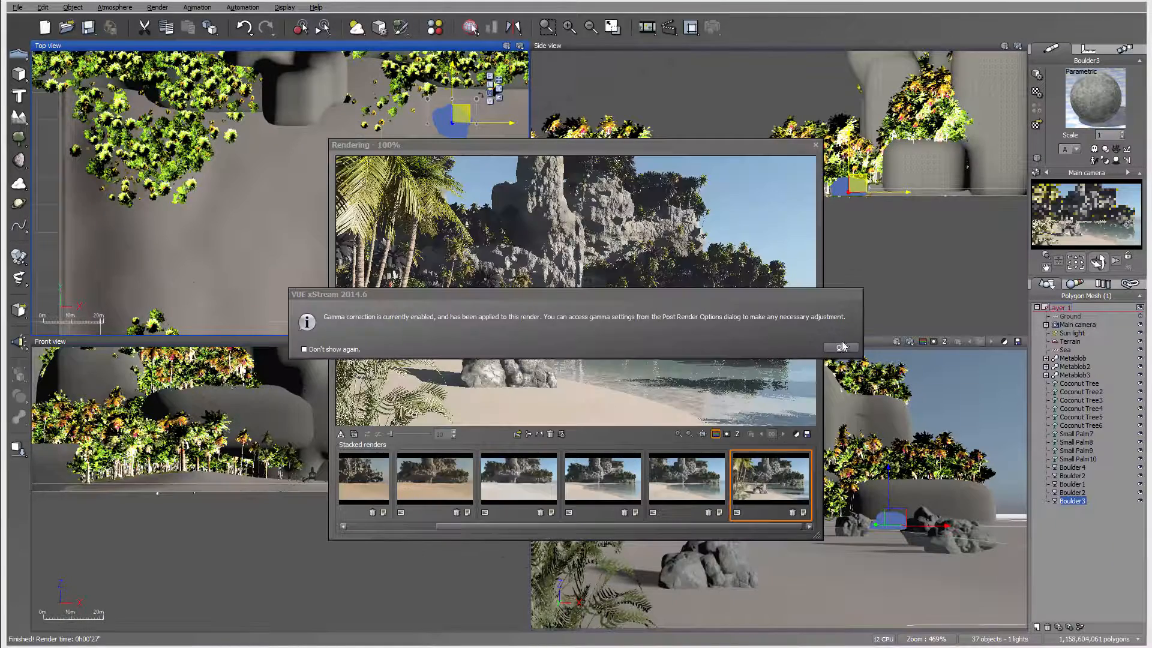
{"action": "left_click", "coordinate": [842, 346]}
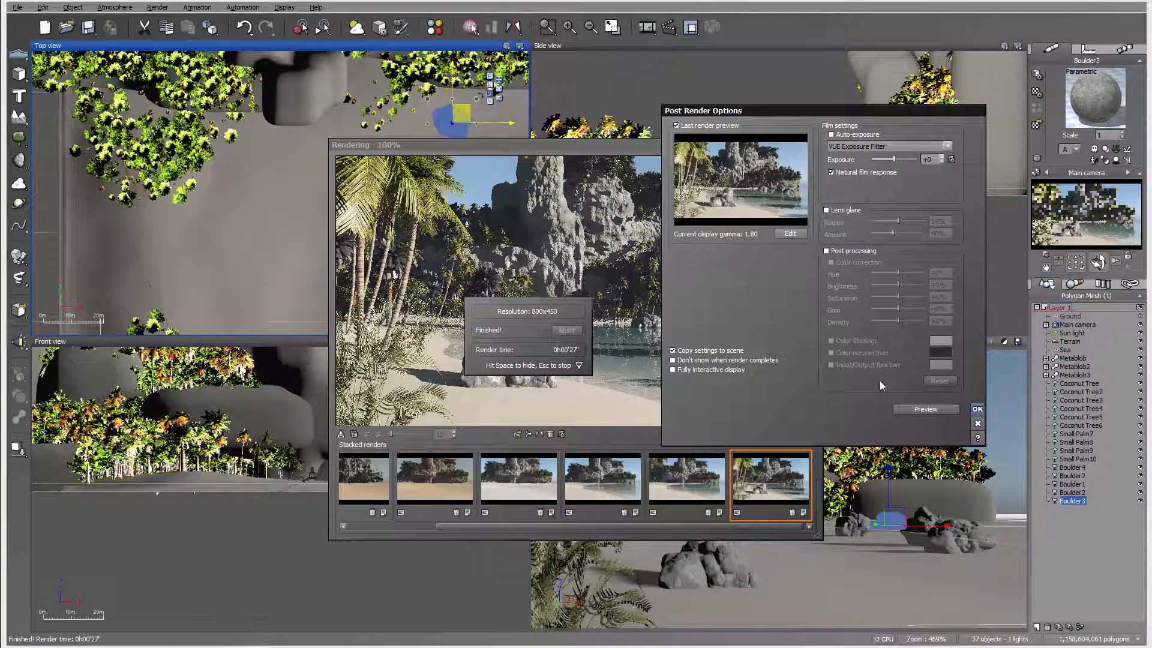
{"action": "left_click", "coordinate": [977, 409]}
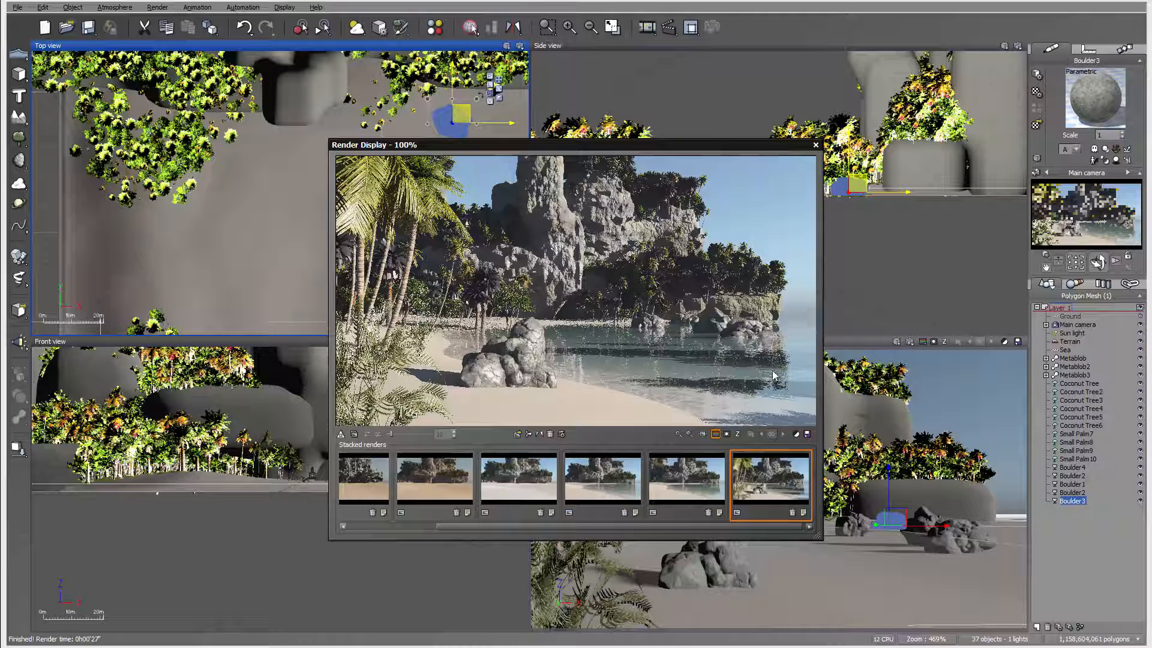
{"action": "left_click", "coordinate": [471, 28]}
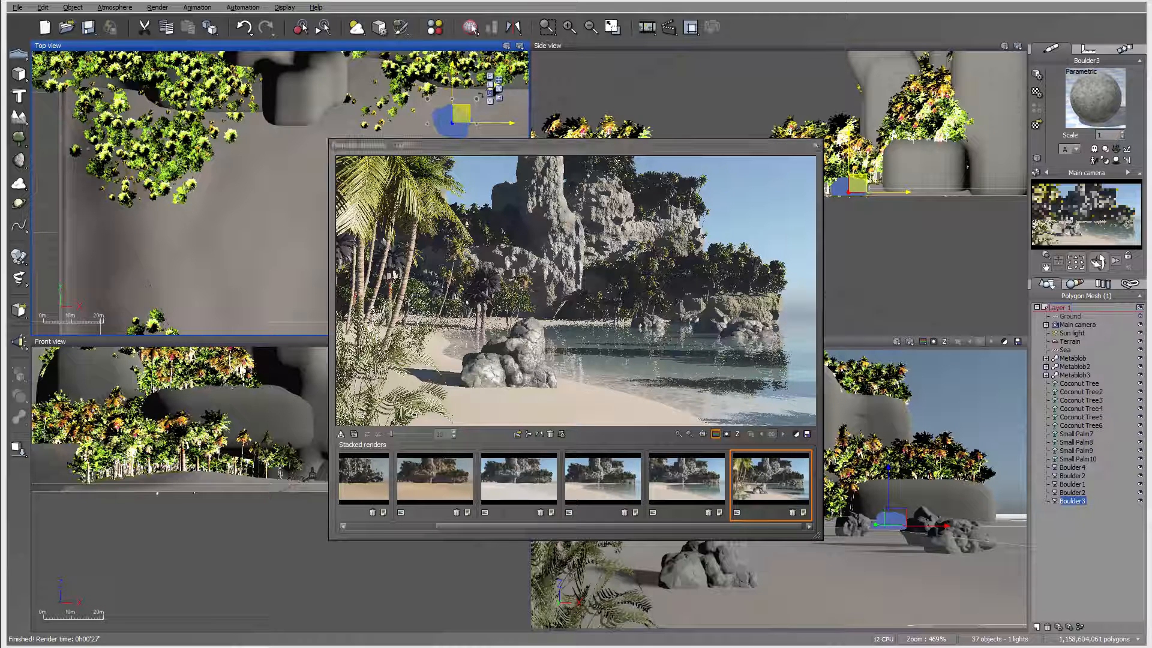
{"action": "left_click", "coordinate": [670, 347]}
{"action": "left_click", "coordinate": [816, 145]}
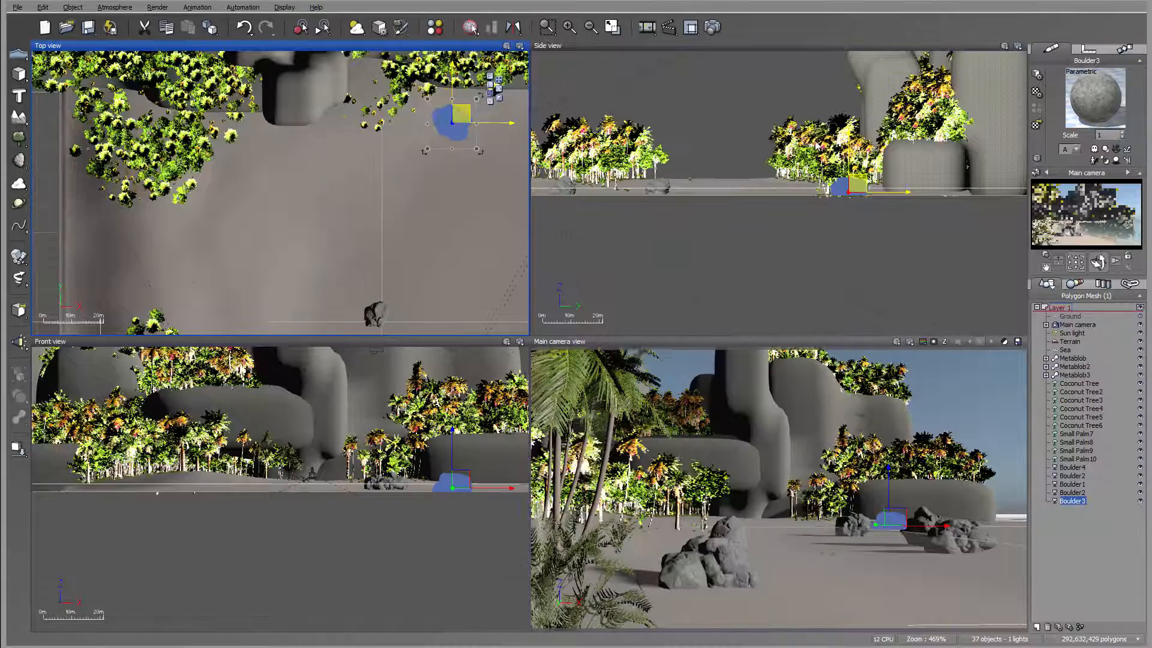
Tilt the foreground Boulder2 into a lower, flatter pose and slightly reduce its height.
{"action": "left_click", "coordinate": [1072, 467]}
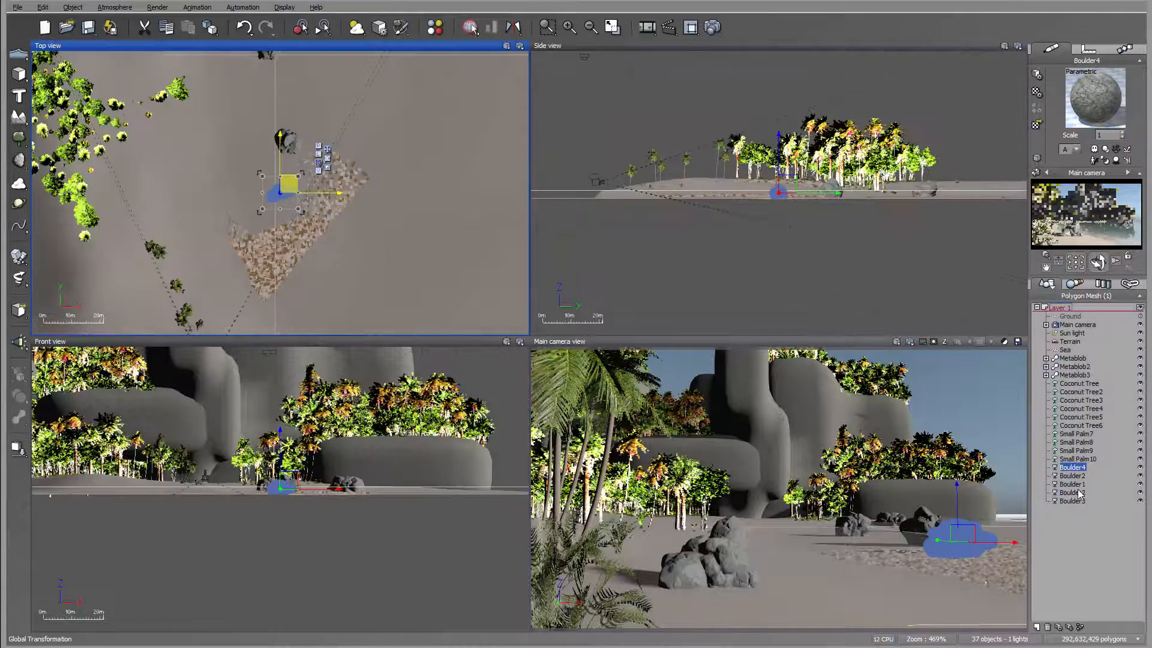
{"action": "left_click", "coordinate": [1077, 485]}
{"action": "left_click", "coordinate": [1073, 501]}
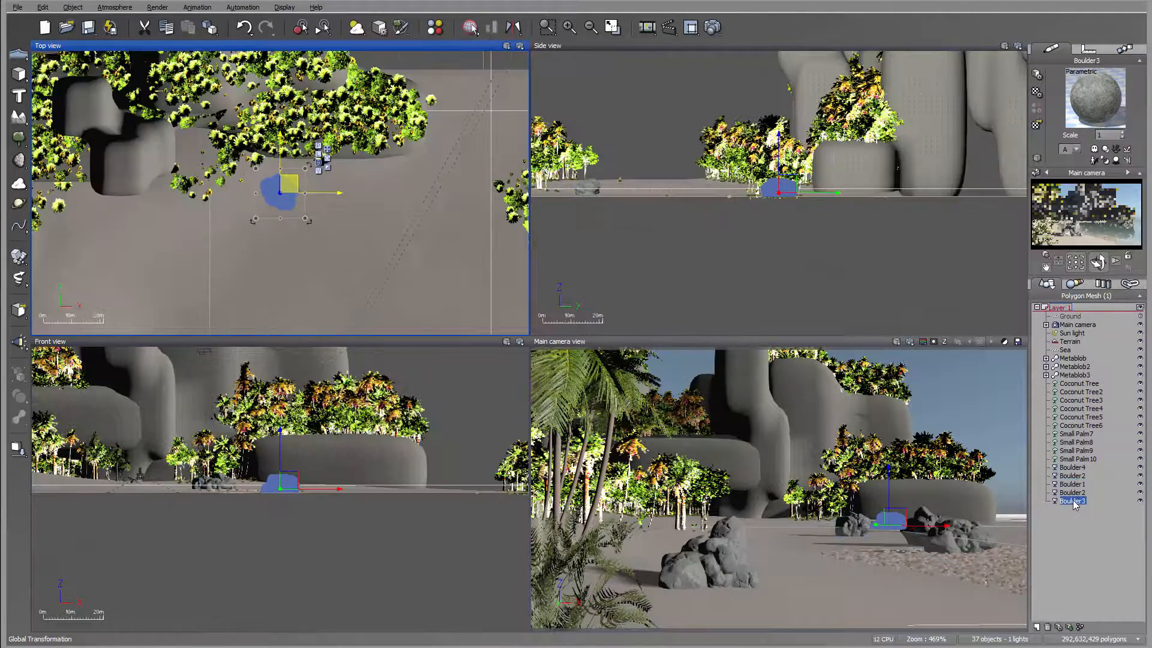
{"action": "left_click", "coordinate": [1073, 475]}
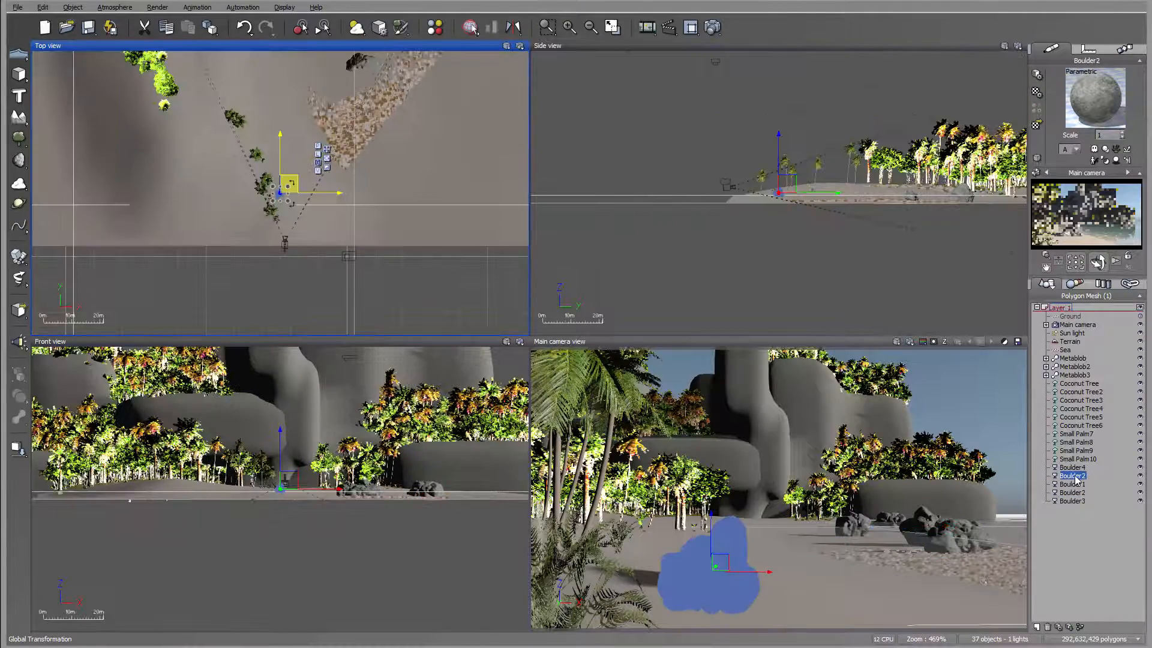
{"action": "right_click_drag", "start_coordinate": [759, 208], "coordinate": [655, 213]}
{"action": "scroll", "coordinate": [725, 203], "scroll_direction": "up", "scroll_amount": 10}
{"action": "left_click_drag", "start_coordinate": [856, 101], "coordinate": [776, 160]}
{"action": "left_click_drag", "start_coordinate": [796, 204], "coordinate": [798, 189]}
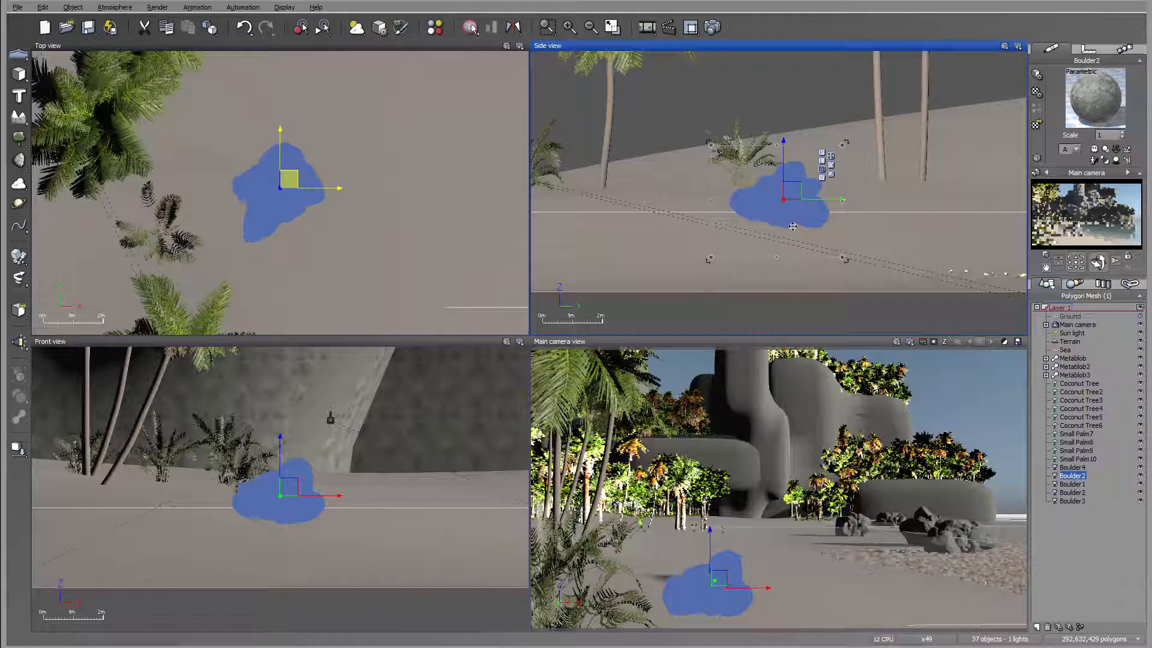
{"action": "left_click_drag", "start_coordinate": [772, 260], "coordinate": [774, 253]}
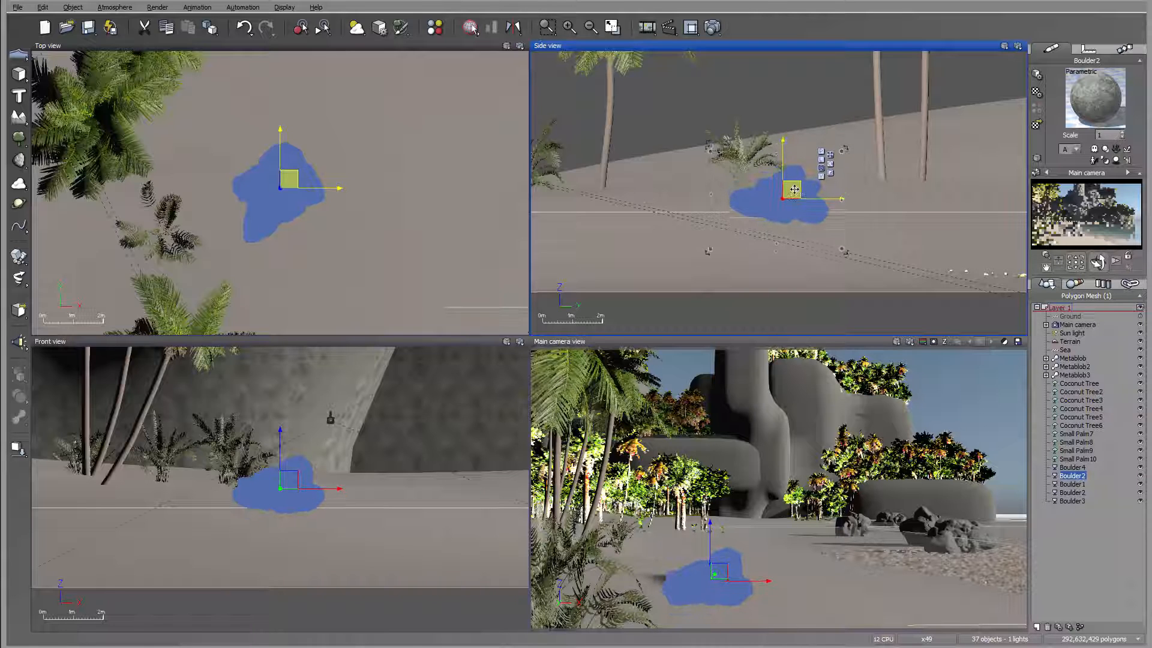
Lift the foreground Boulder2 above the beach, drop it onto the terrain and sink its base slightly.
{"action": "left_click_drag", "start_coordinate": [795, 198], "coordinate": [796, 140]}
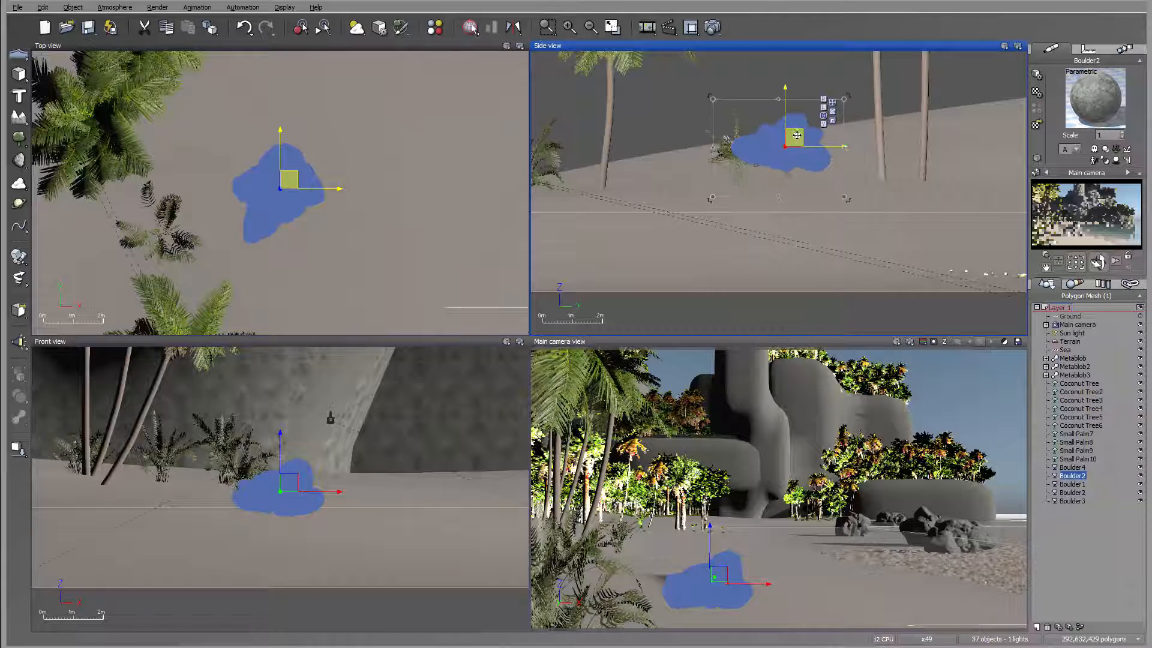
{"action": "left_click", "coordinate": [19, 448]}
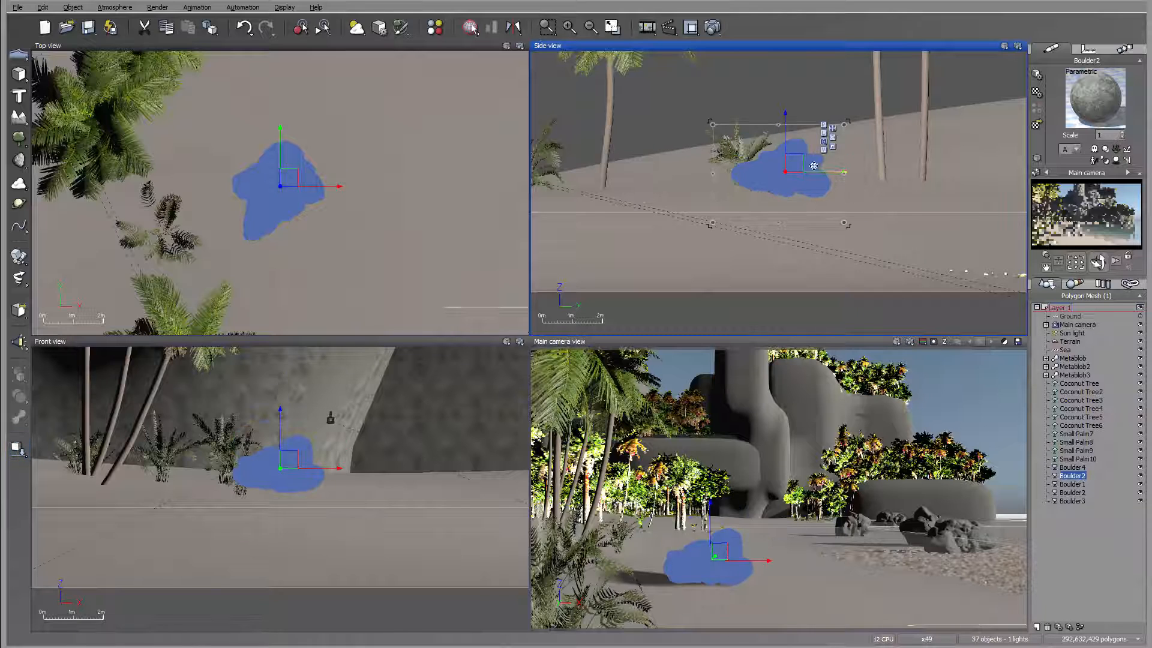
{"action": "left_click_drag", "start_coordinate": [796, 159], "coordinate": [799, 168]}
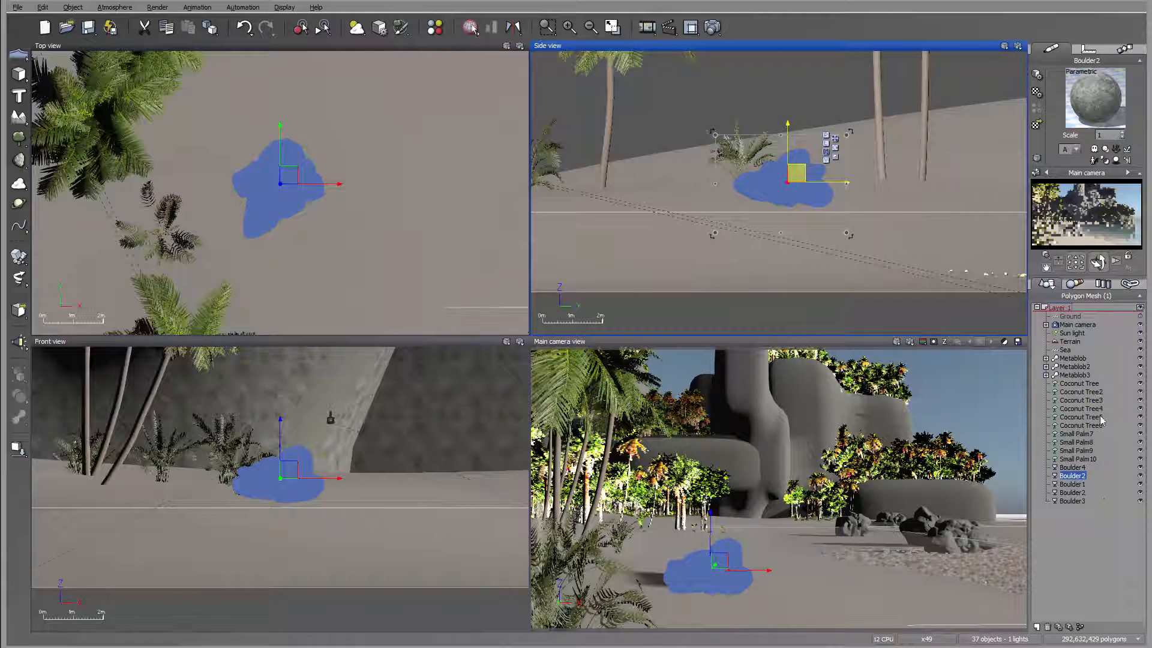
Scale down Boulder1 and the far Boulder2 slightly to vary the sizes of the distant boulders.
{"action": "double_click", "coordinate": [1073, 483]}
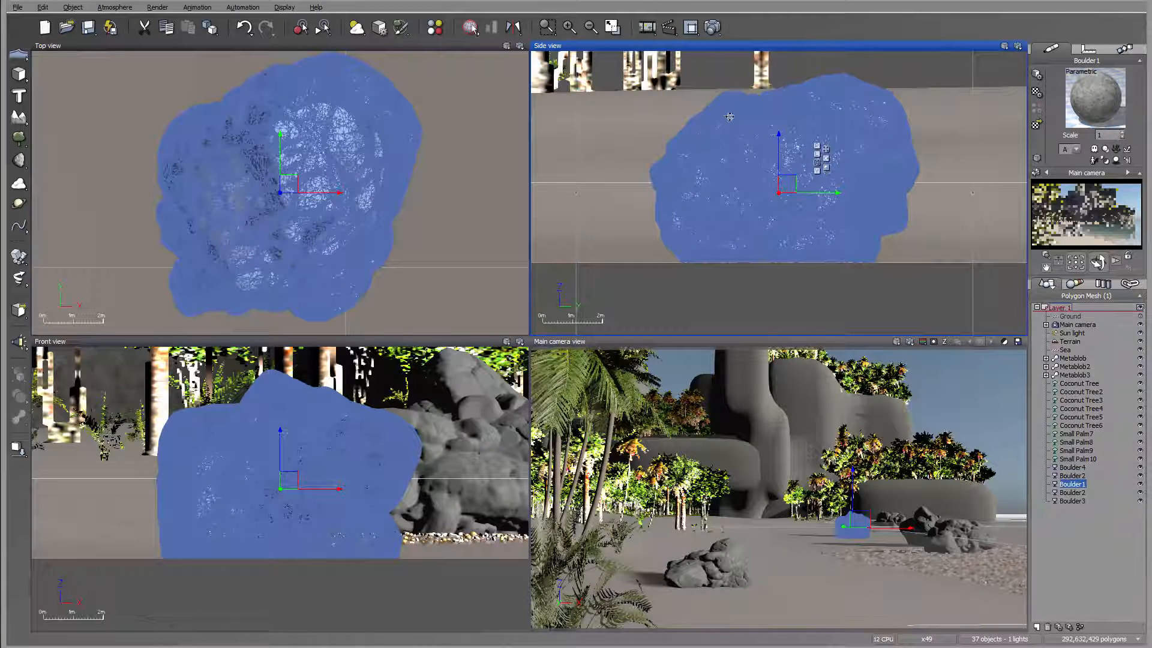
{"action": "scroll", "coordinate": [805, 149], "scroll_direction": "down", "scroll_amount": 3}
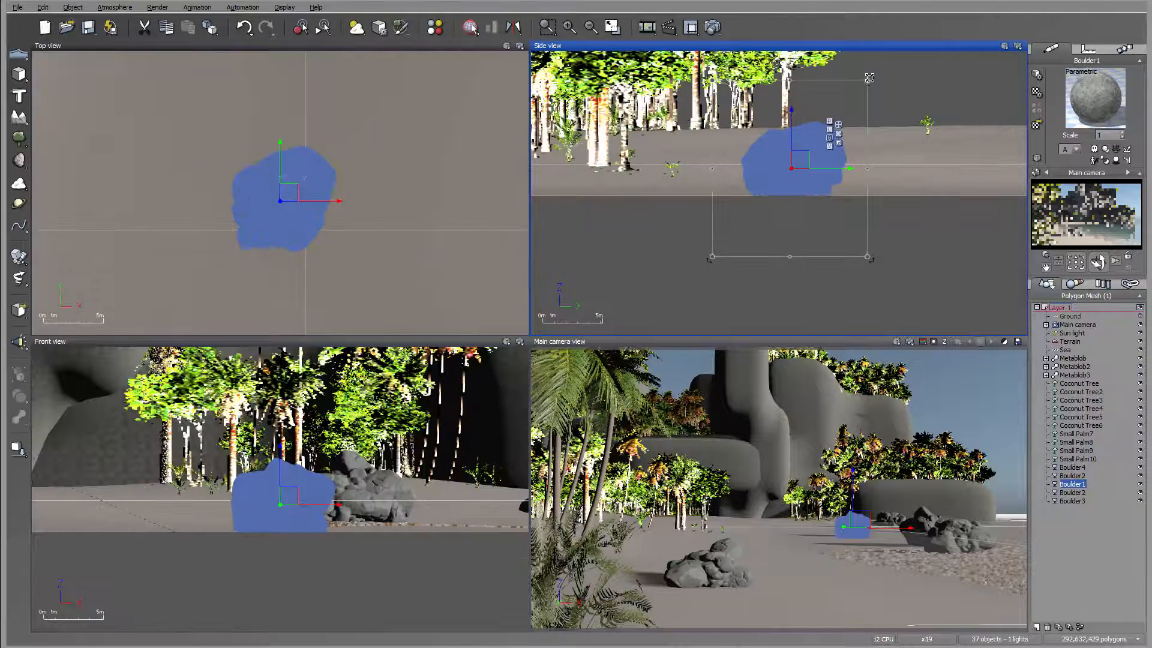
{"action": "left_click_drag", "start_coordinate": [870, 78], "coordinate": [853, 98]}
{"action": "left_click_drag", "start_coordinate": [849, 258], "coordinate": [841, 245]}
{"action": "left_click", "coordinate": [1072, 492]}
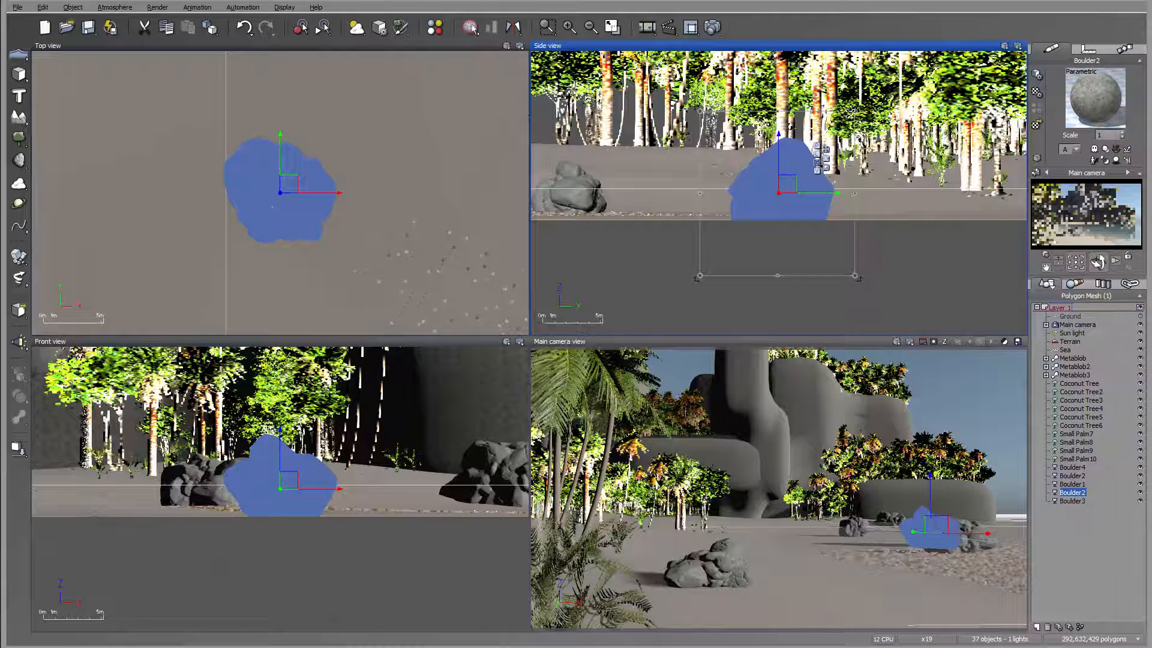
{"action": "left_click_drag", "start_coordinate": [855, 113], "coordinate": [832, 137]}
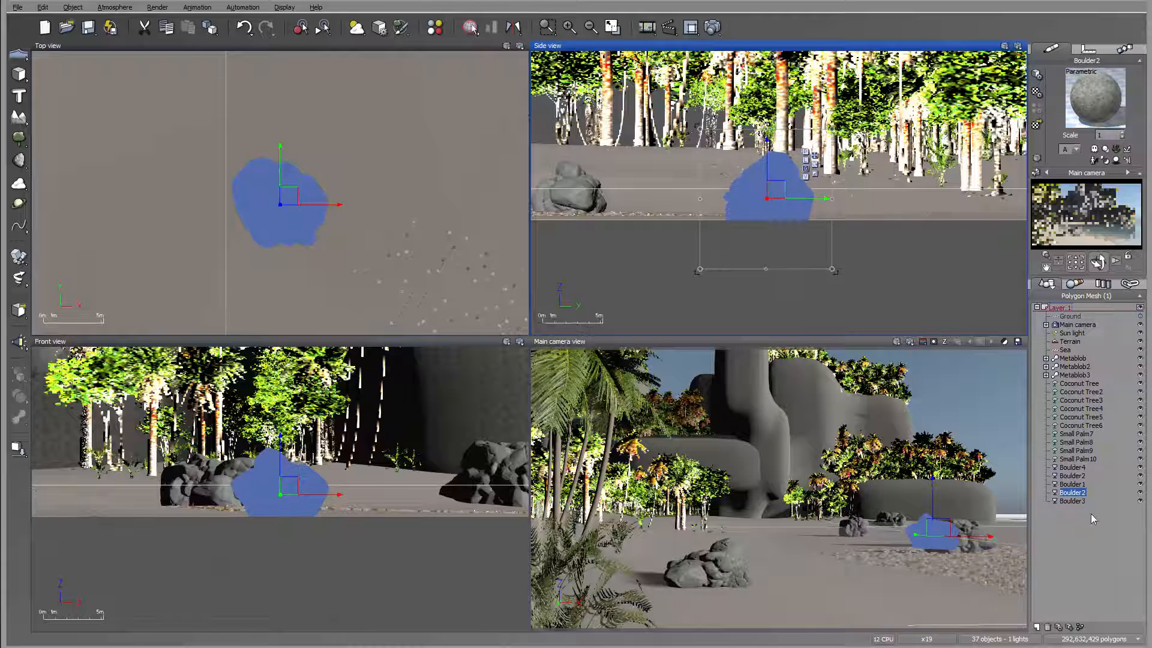
Enlarge Boulder3 horizontally so it spreads wider and longer, and shift it slightly closer to the palms near the cliff.
{"action": "left_click", "coordinate": [1072, 500]}
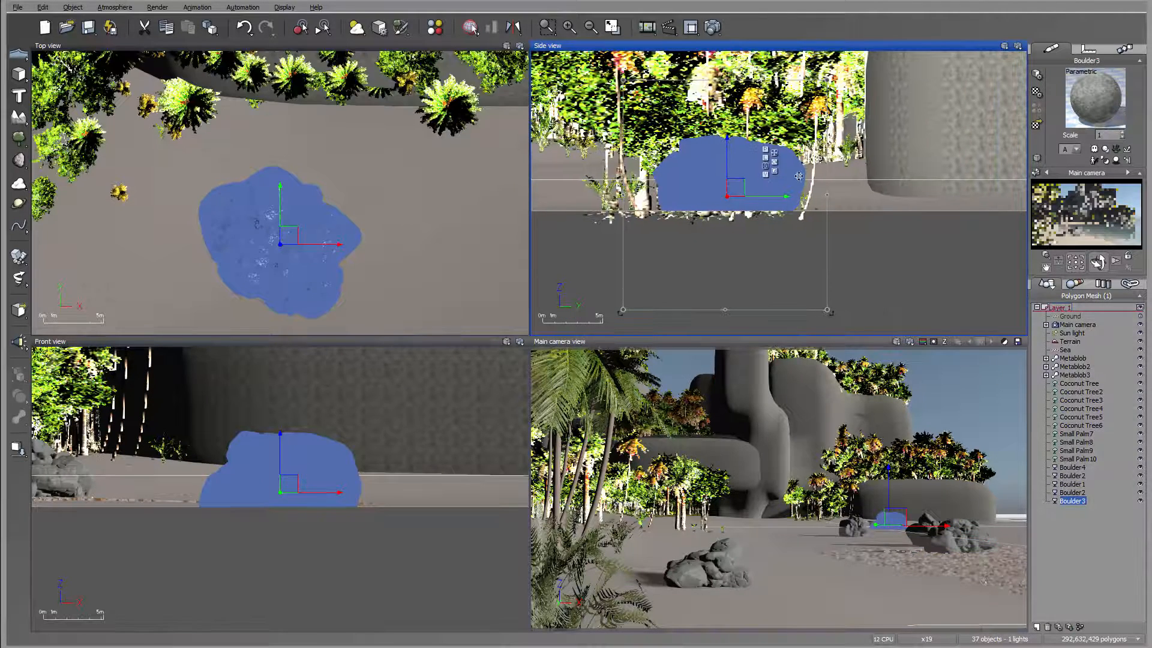
{"action": "left_click_drag", "start_coordinate": [830, 197], "coordinate": [905, 196]}
{"action": "left_click_drag", "start_coordinate": [372, 187], "coordinate": [465, 187]}
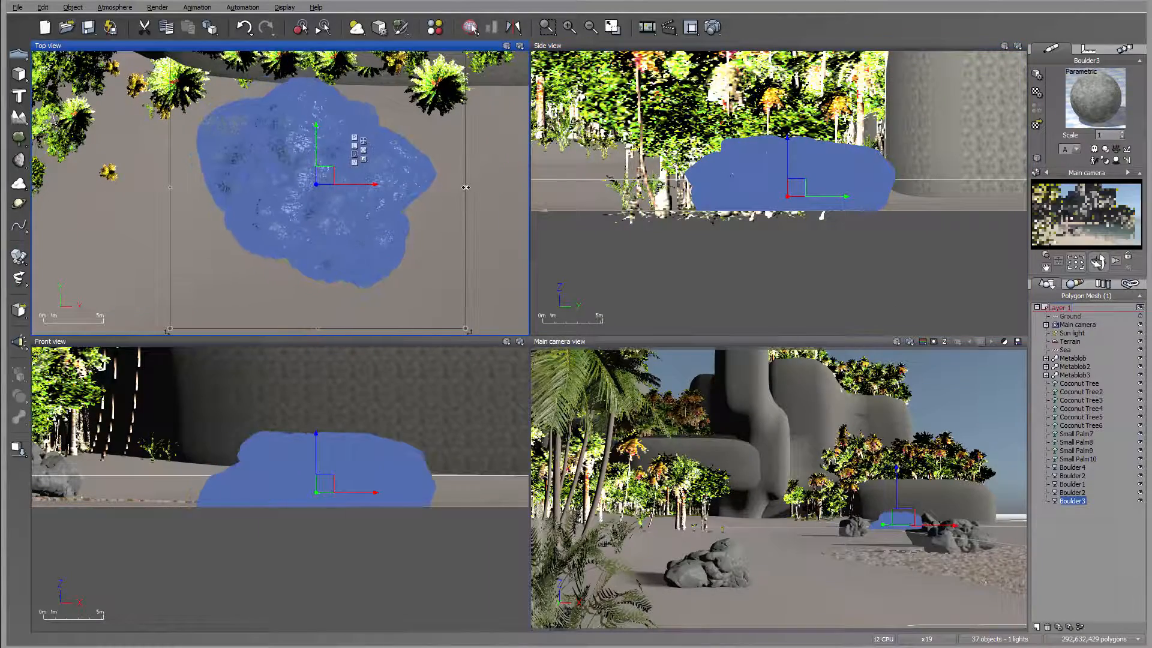
{"action": "key", "text": "ctrl+z"}
{"action": "key", "text": "ctrl+z"}
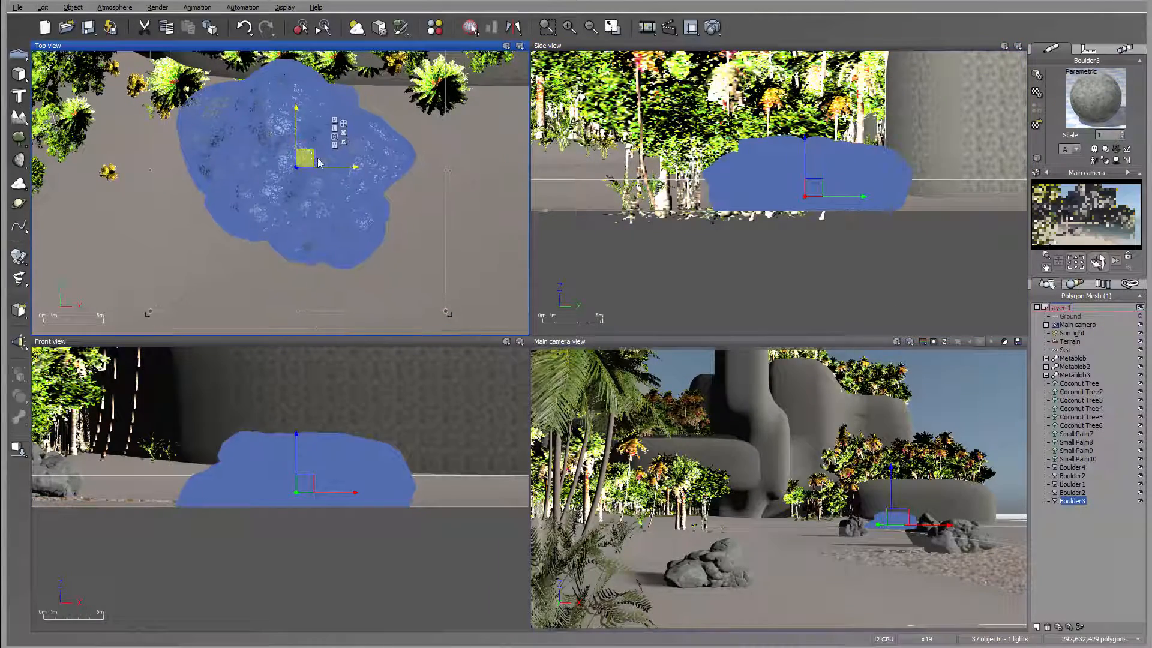
Move the main camera back slightly from the beach and turn it a little towards the sea and upward.
{"action": "scroll", "coordinate": [412, 172], "scroll_direction": "down", "scroll_amount": 5}
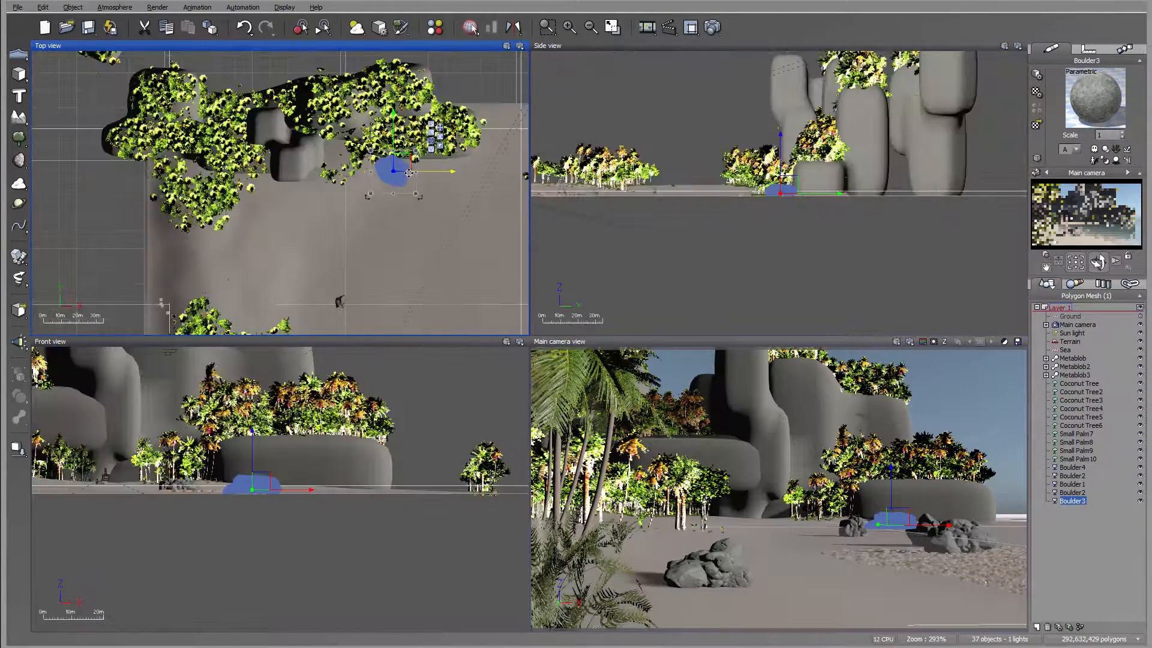
{"action": "left_click", "coordinate": [1086, 325]}
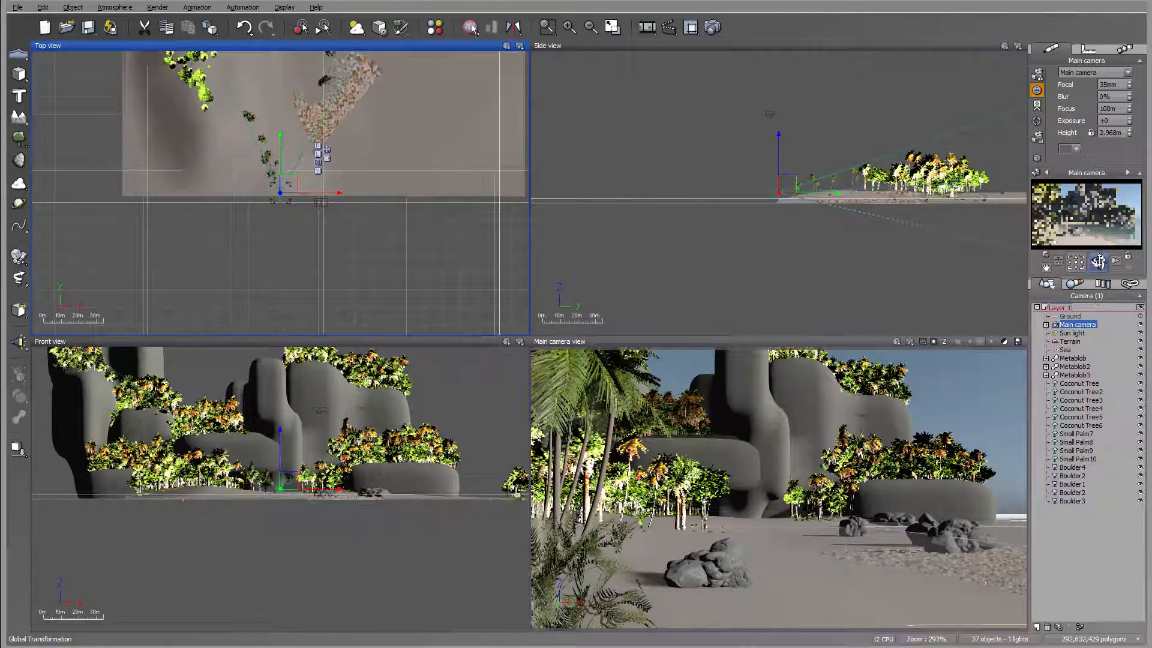
{"action": "mouse_move", "coordinate": [1099, 263]}
{"action": "left_mouse_down"}
{"action": "mouse_move", "coordinate": [1120, 261]}
{"action": "mouse_move", "coordinate": [1104, 260]}
{"action": "left_mouse_up"}
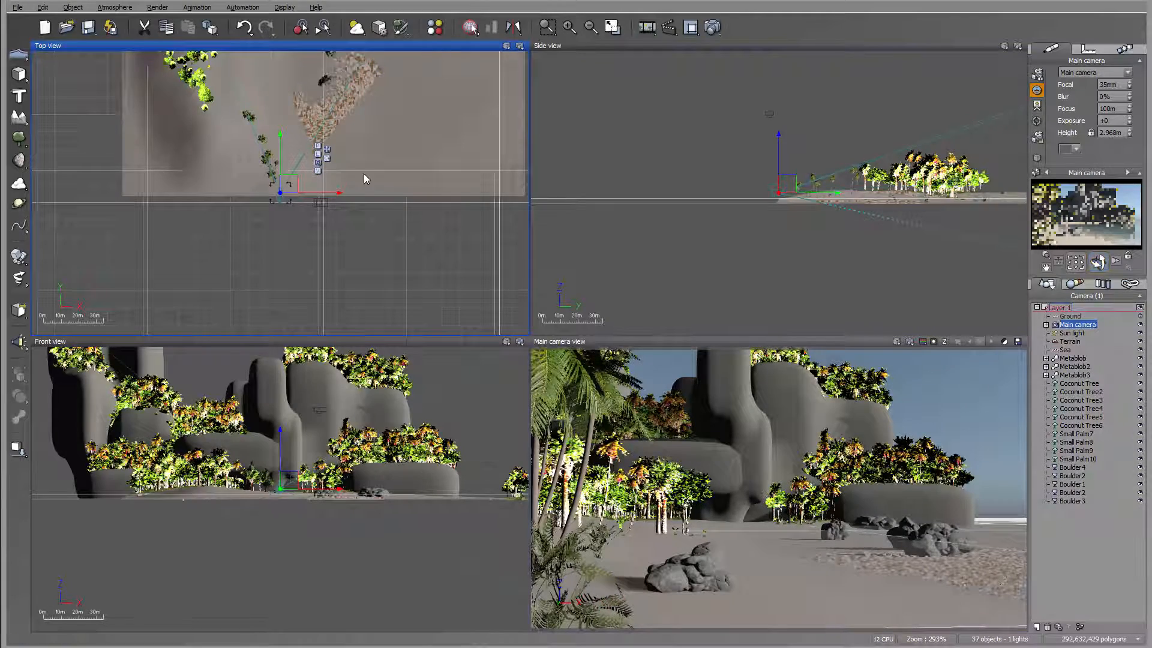
{"action": "left_click_drag", "start_coordinate": [289, 185], "coordinate": [288, 189]}
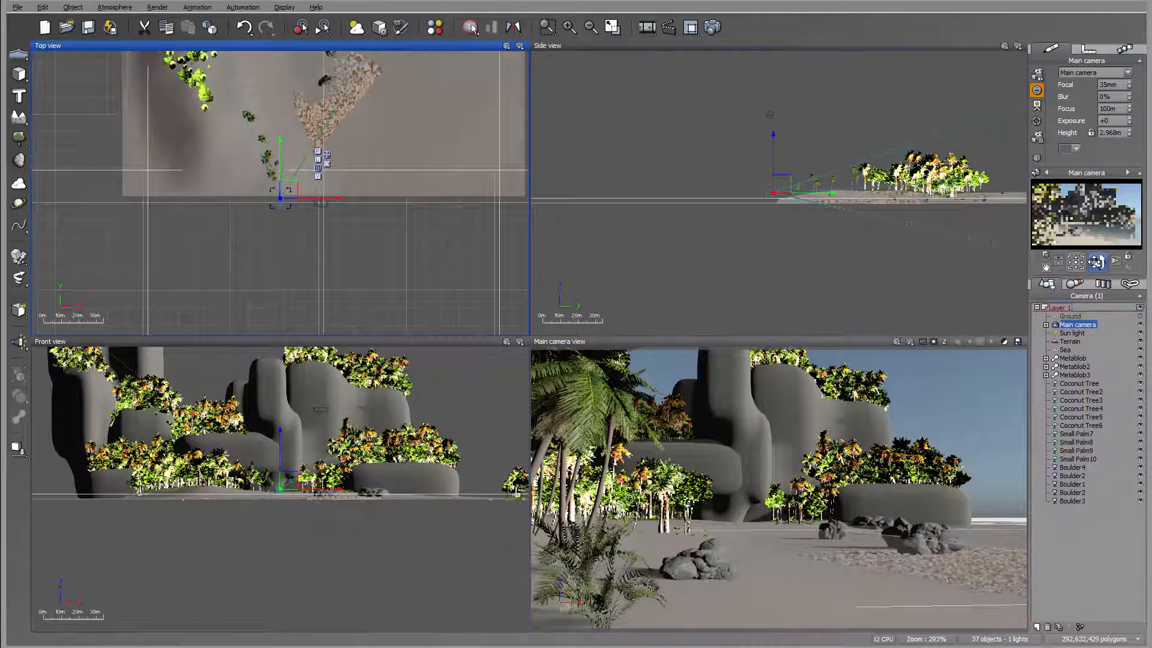
{"action": "left_click_drag", "start_coordinate": [1095, 262], "coordinate": [1095, 260]}
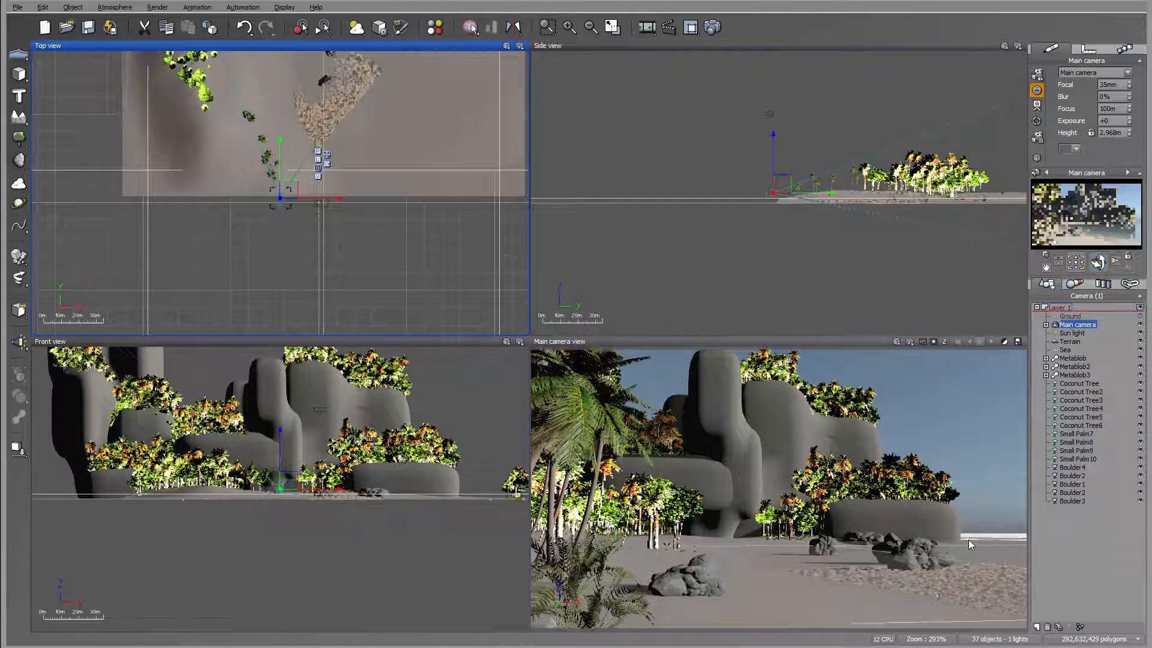
Load the Junk ship object from the Vue_Objects collection into the scene.
{"action": "left_click", "coordinate": [18, 7]}
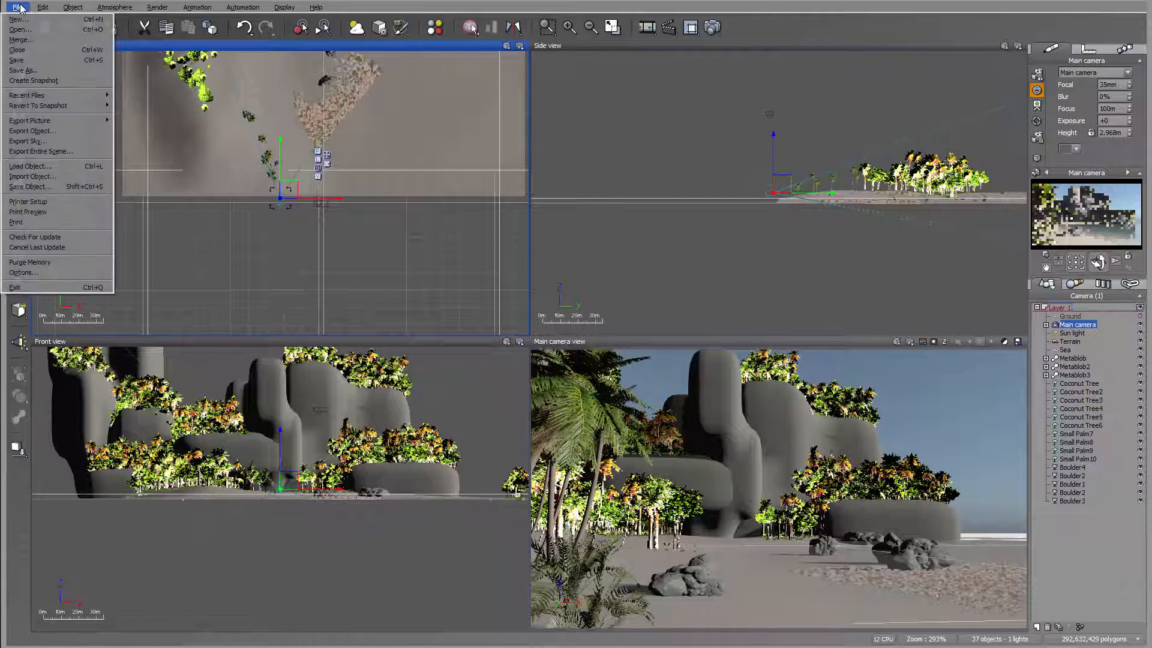
{"action": "left_click", "coordinate": [71, 165]}
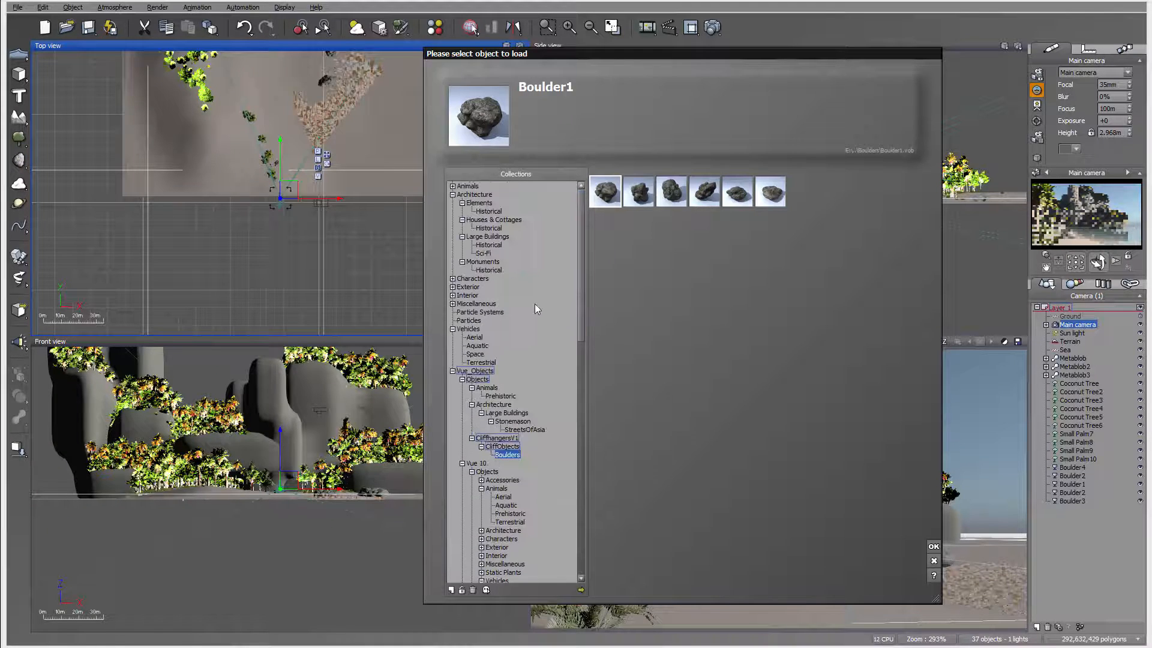
{"action": "left_click", "coordinate": [484, 370]}
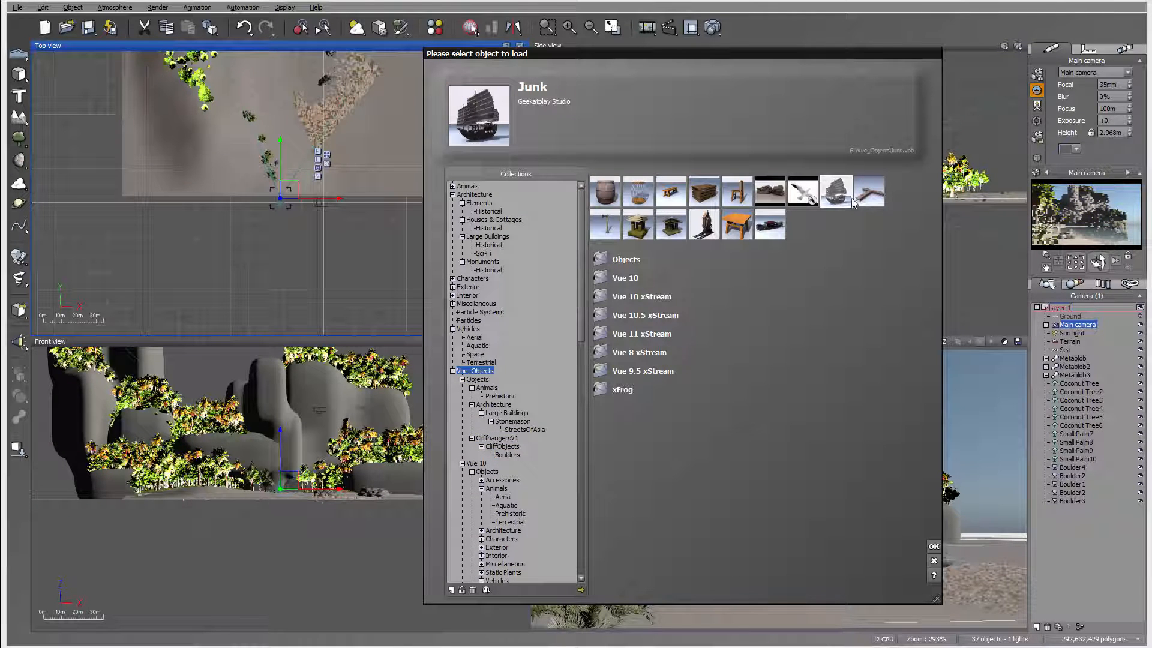
{"action": "left_click", "coordinate": [934, 546]}
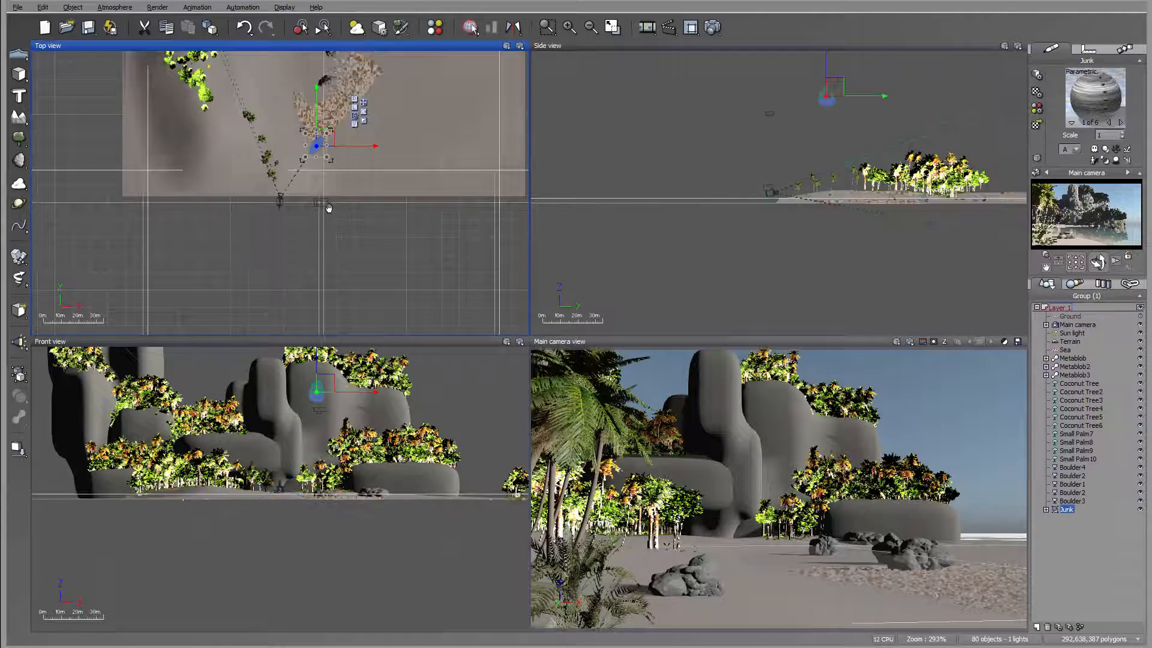
Move the junk out past the cliffs to the open sea side of the camera view and rotate it to show its side.
{"action": "right_click_drag", "start_coordinate": [328, 208], "coordinate": [341, 330]}
{"action": "left_click_drag", "start_coordinate": [334, 257], "coordinate": [496, 63]}
{"action": "right_click_drag", "start_coordinate": [469, 105], "coordinate": [329, 247]}
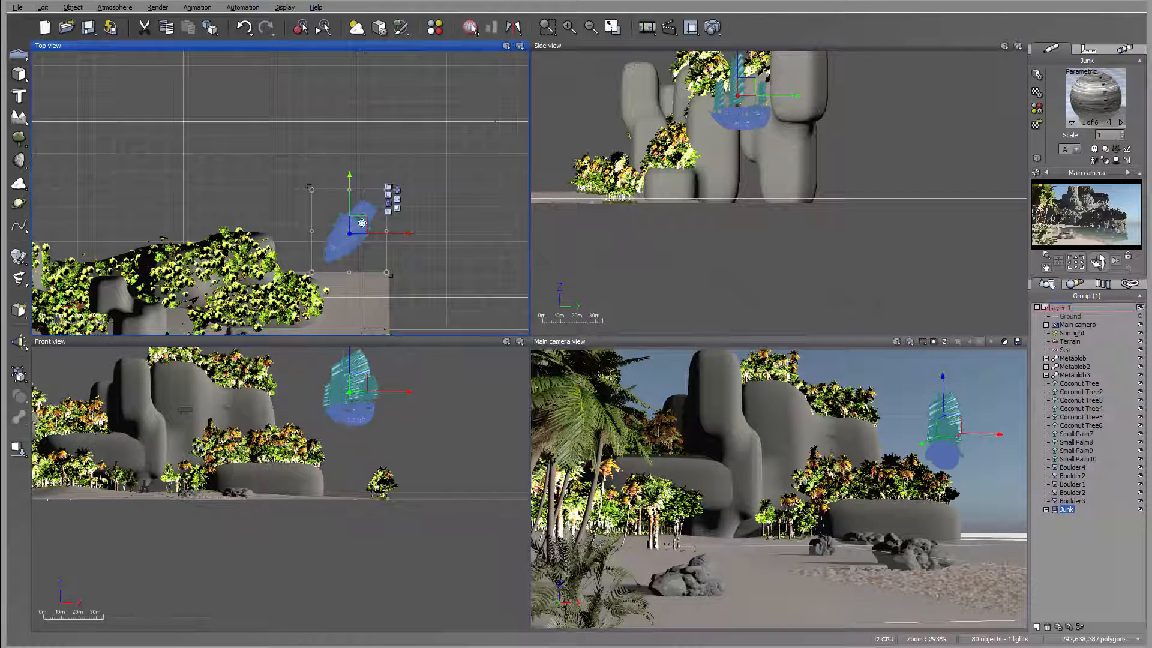
{"action": "left_click_drag", "start_coordinate": [362, 223], "coordinate": [383, 194]}
{"action": "left_click_drag", "start_coordinate": [420, 249], "coordinate": [366, 273]}
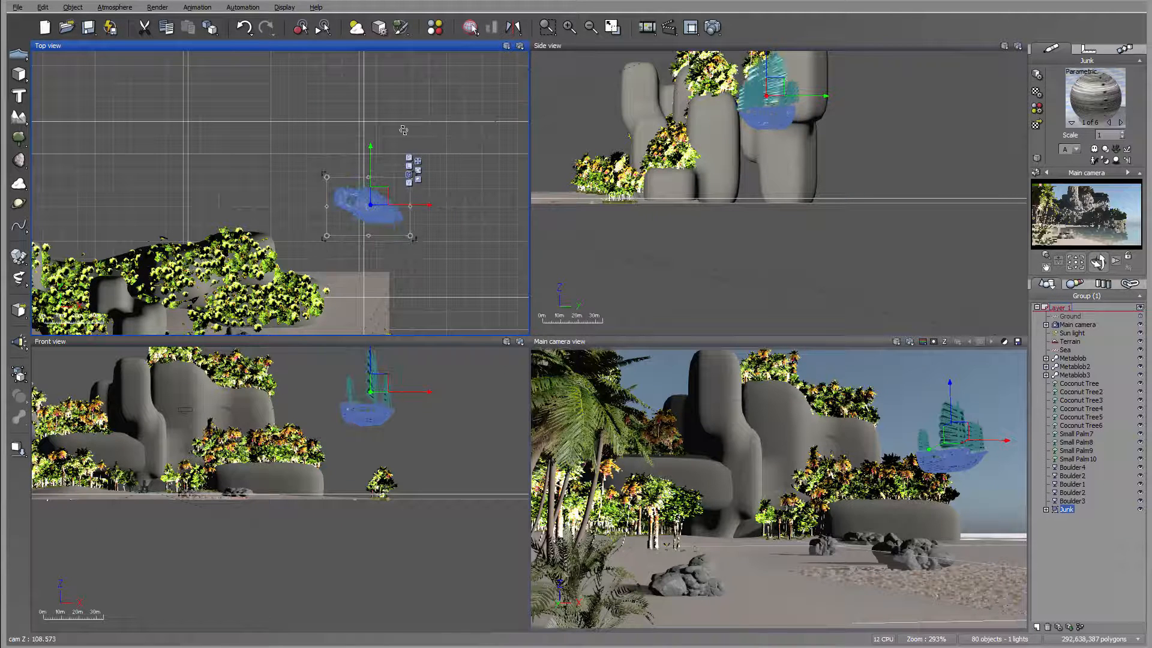
Set the junk down on the sea farther offshore, turning it slightly and lowering its hull a little into the water.
{"action": "left_click", "coordinate": [18, 448]}
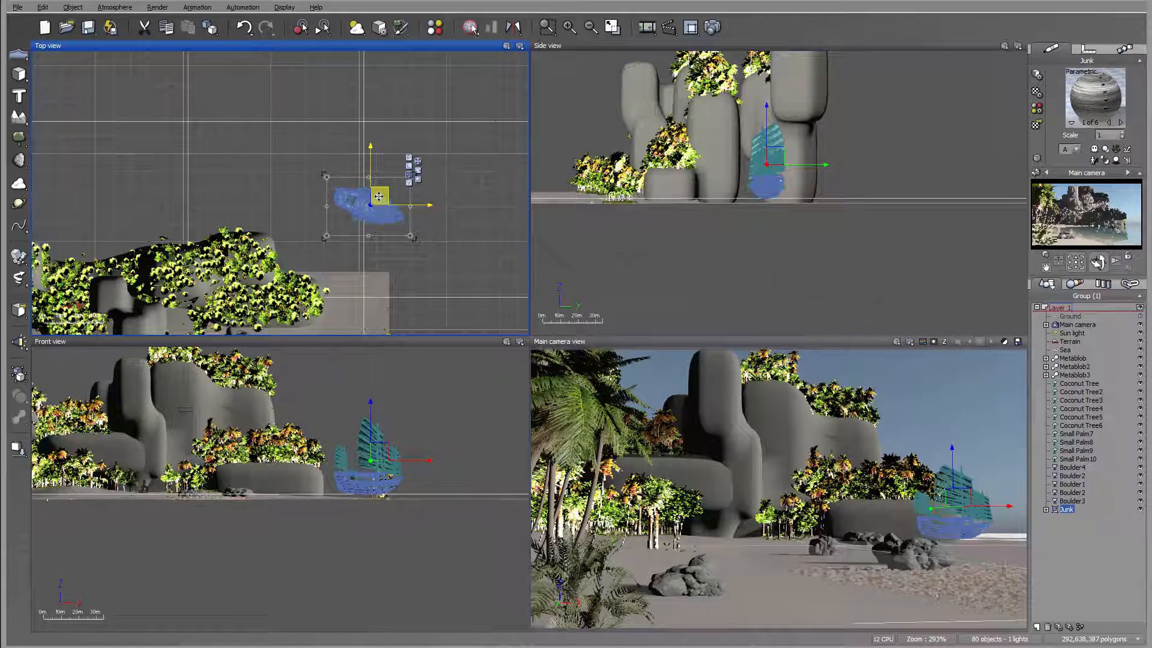
{"action": "left_click_drag", "start_coordinate": [380, 190], "coordinate": [462, 75]}
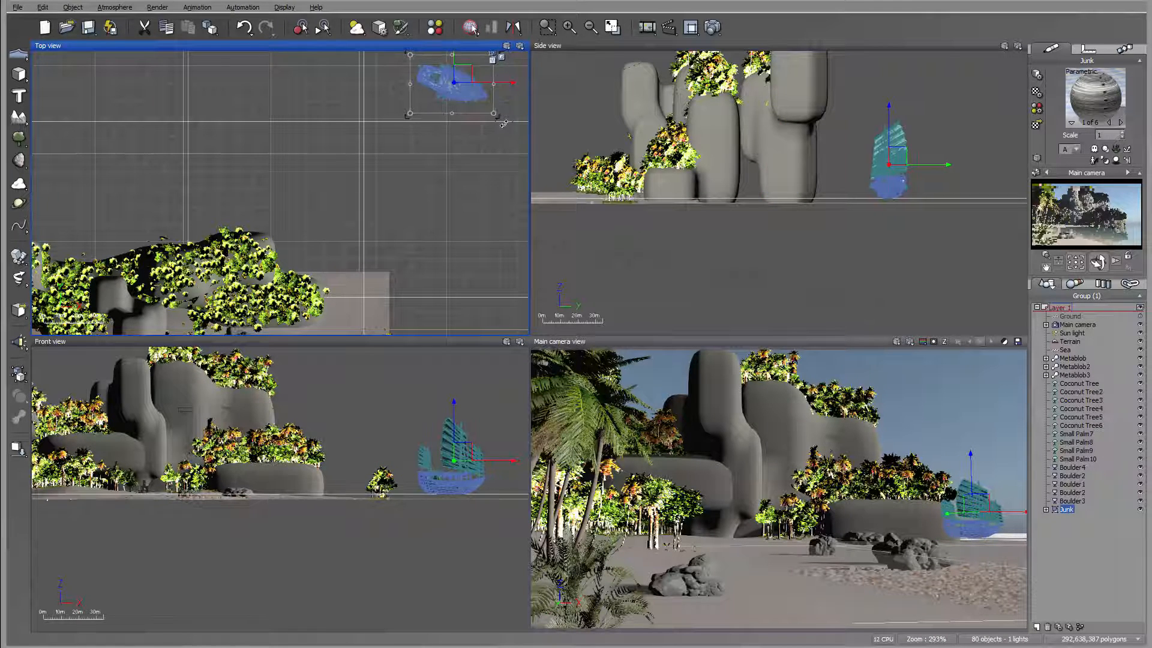
{"action": "left_click_drag", "start_coordinate": [504, 123], "coordinate": [497, 122]}
{"action": "left_click_drag", "start_coordinate": [472, 72], "coordinate": [492, 66]}
{"action": "left_click_drag", "start_coordinate": [899, 170], "coordinate": [898, 173]}
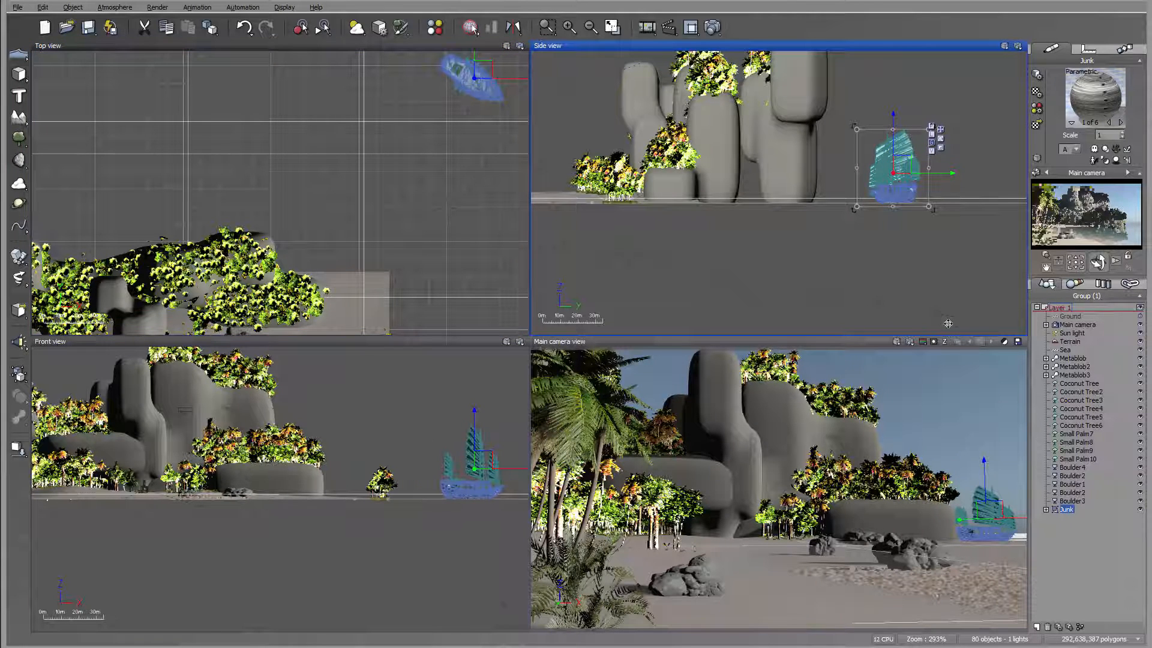
{"action": "mouse_move", "coordinate": [474, 78]}
{"action": "left_mouse_down"}
{"action": "mouse_move", "coordinate": [452, 103]}
{"action": "mouse_move", "coordinate": [478, 93]}
{"action": "mouse_move", "coordinate": [453, 84]}
{"action": "left_mouse_up"}
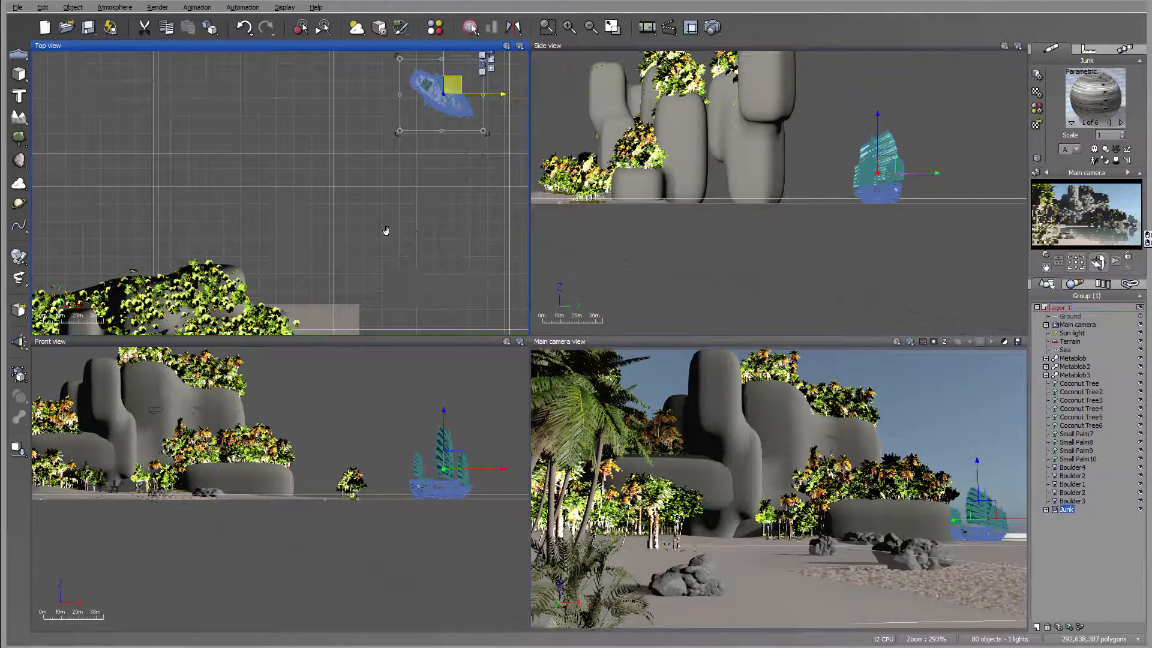
Rename the Sand eco layer of the terrain material to Rocks, review its presence constraints and accept the material.
{"action": "scroll", "coordinate": [385, 231], "scroll_direction": "up", "scroll_amount": 10}
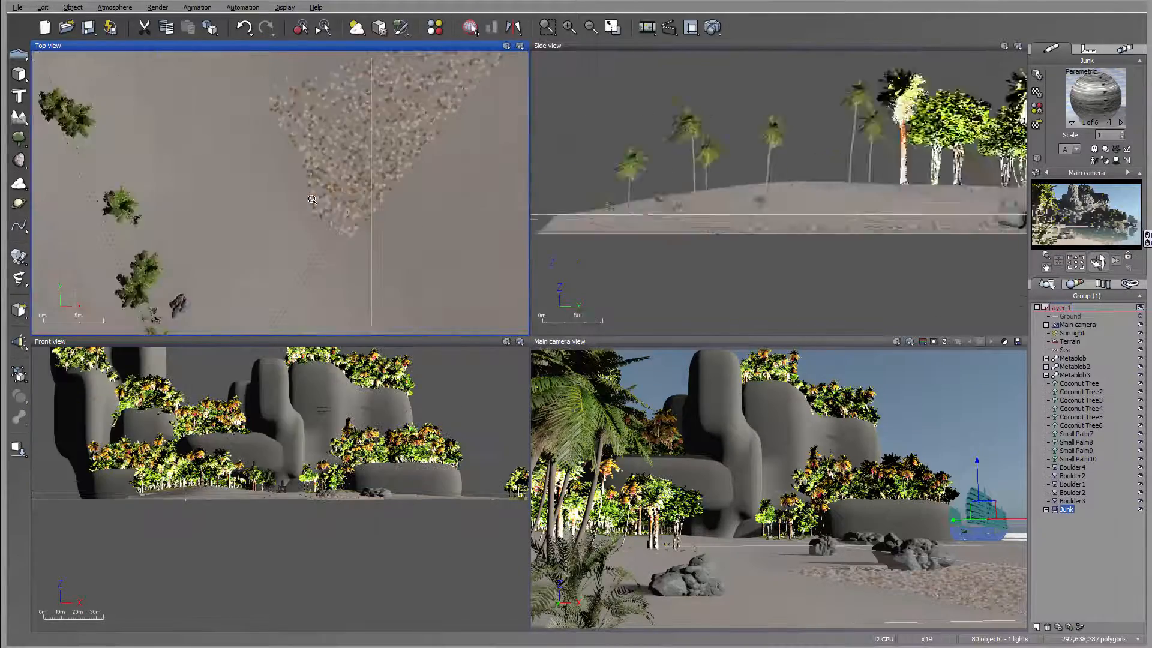
{"action": "scroll", "coordinate": [312, 199], "scroll_direction": "up", "scroll_amount": 3}
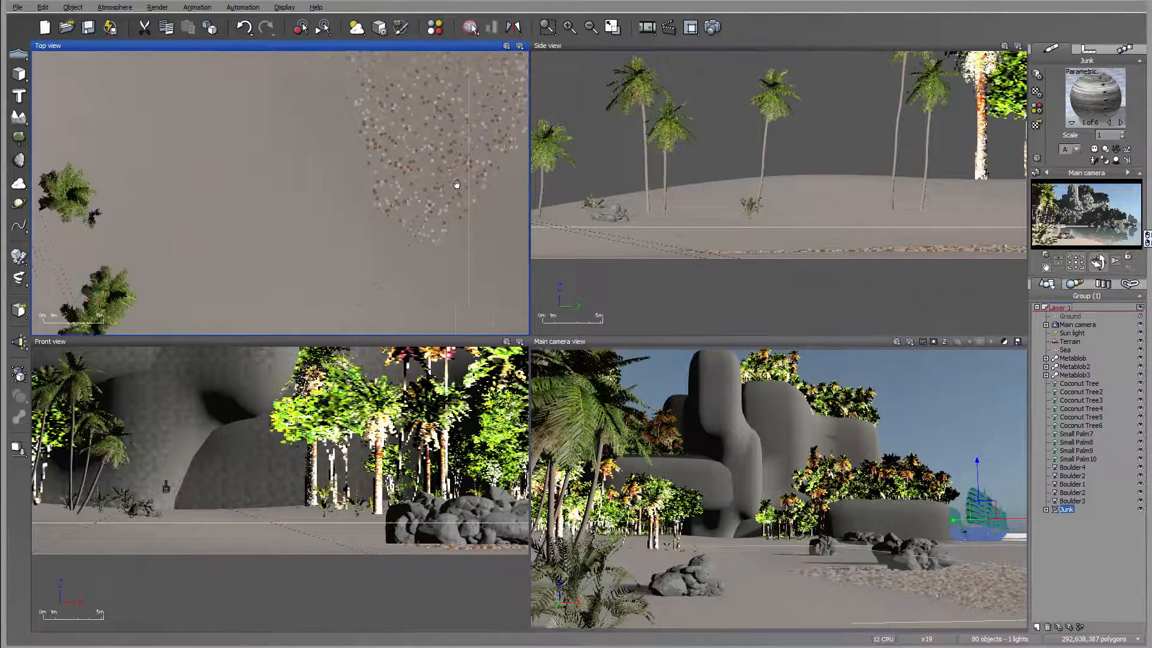
{"action": "right_click_drag", "start_coordinate": [456, 184], "coordinate": [446, 181]}
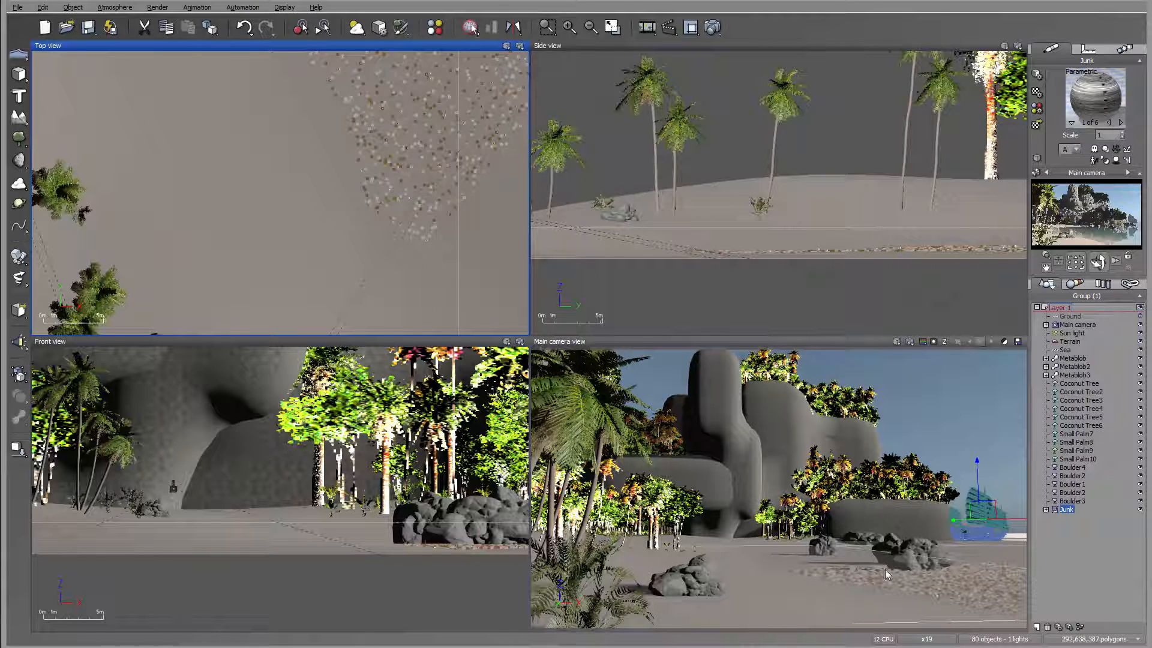
{"action": "left_click", "coordinate": [1071, 342]}
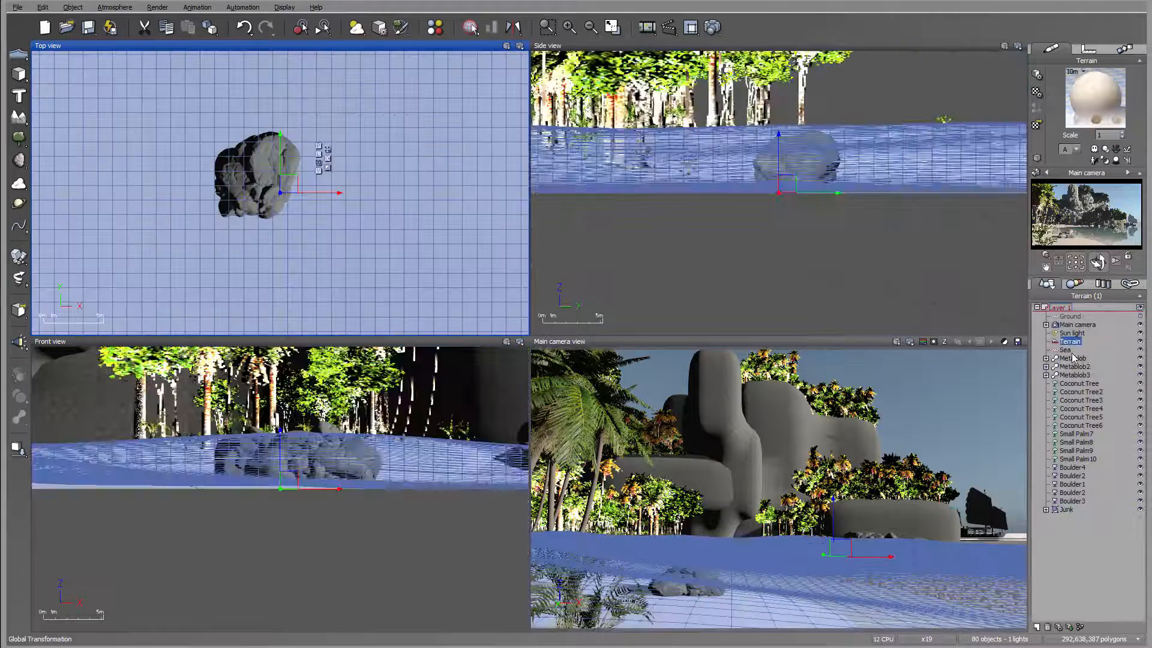
{"action": "double_click", "coordinate": [1093, 108]}
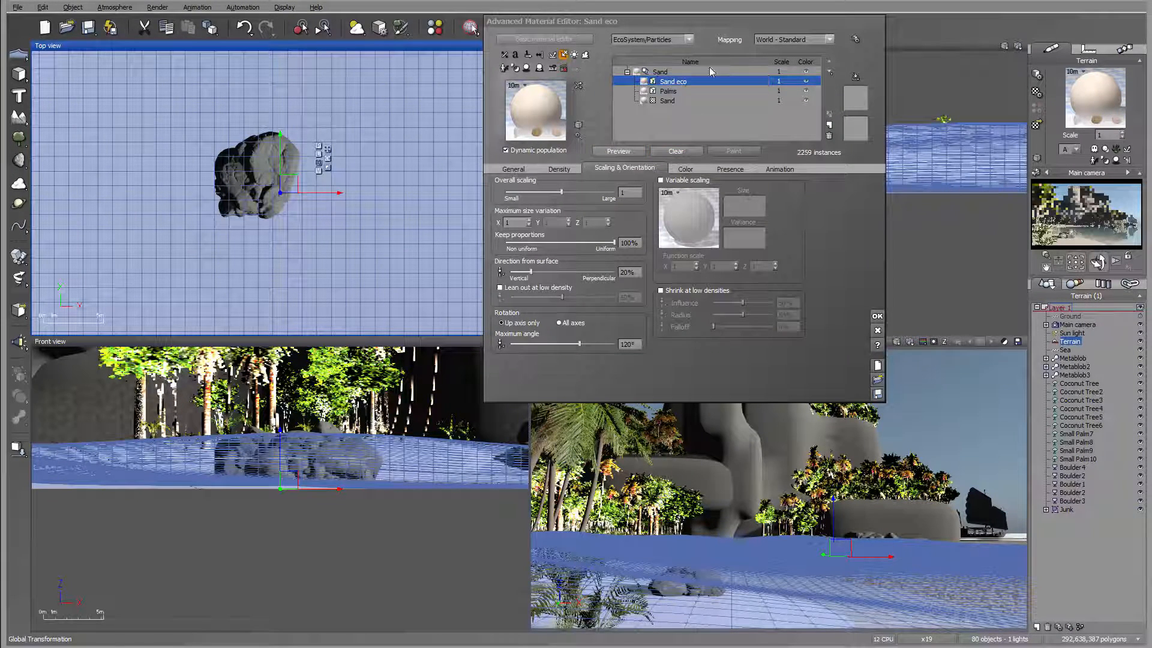
{"action": "double_click", "coordinate": [694, 81]}
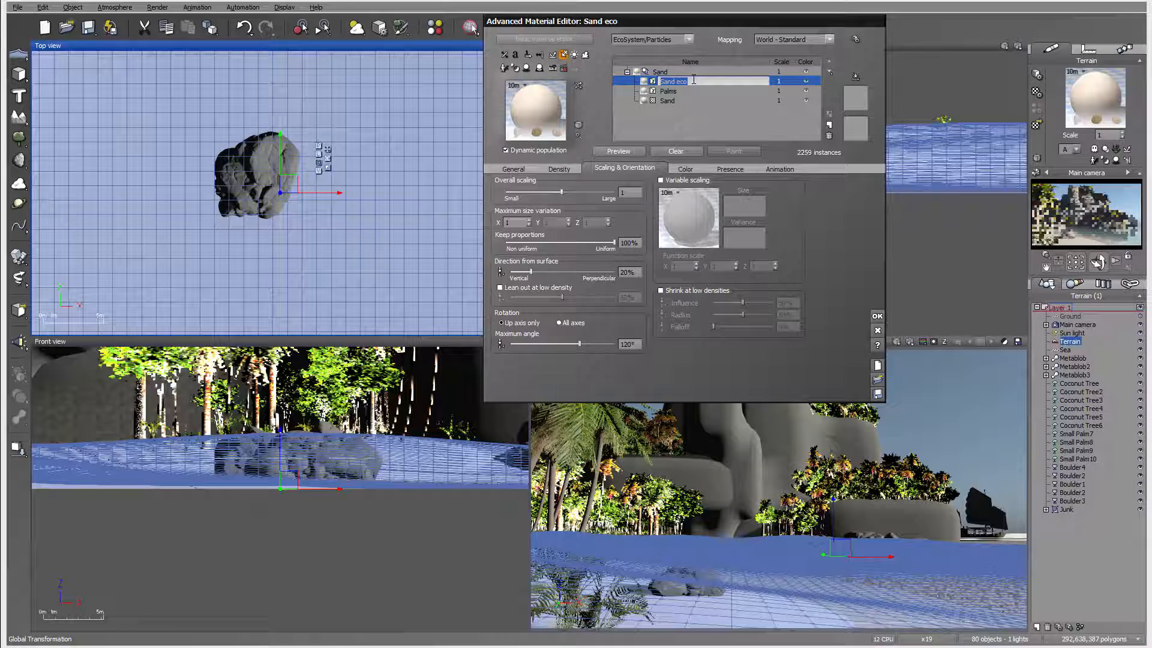
{"action": "type", "text": "Rocks"}
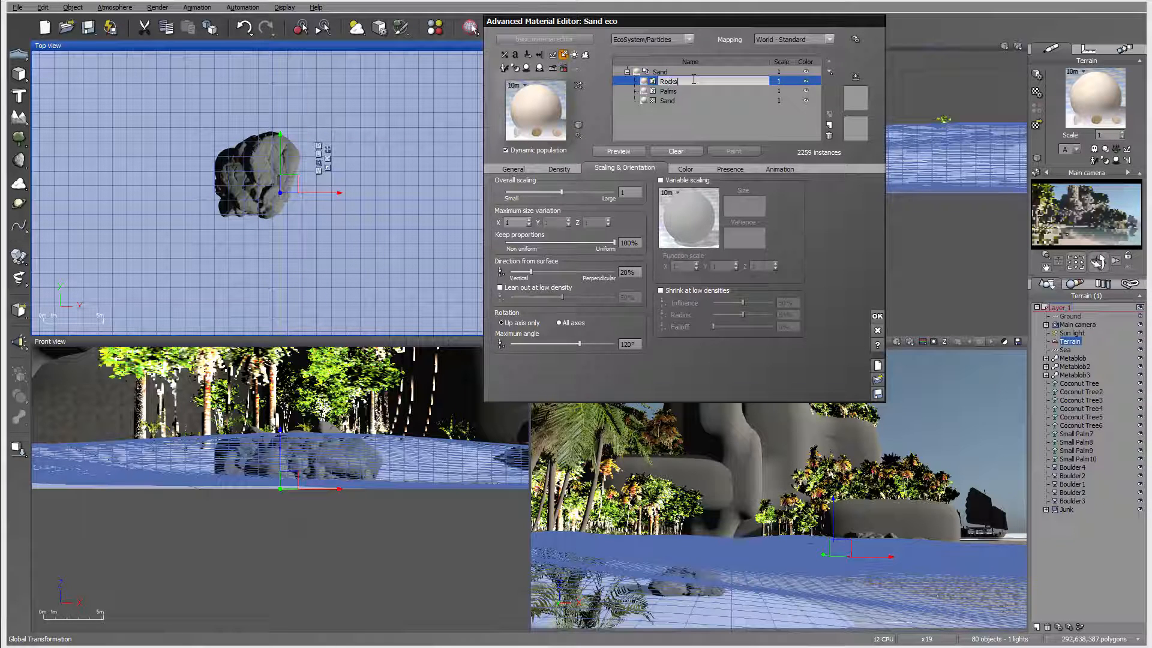
{"action": "key", "text": "Return"}
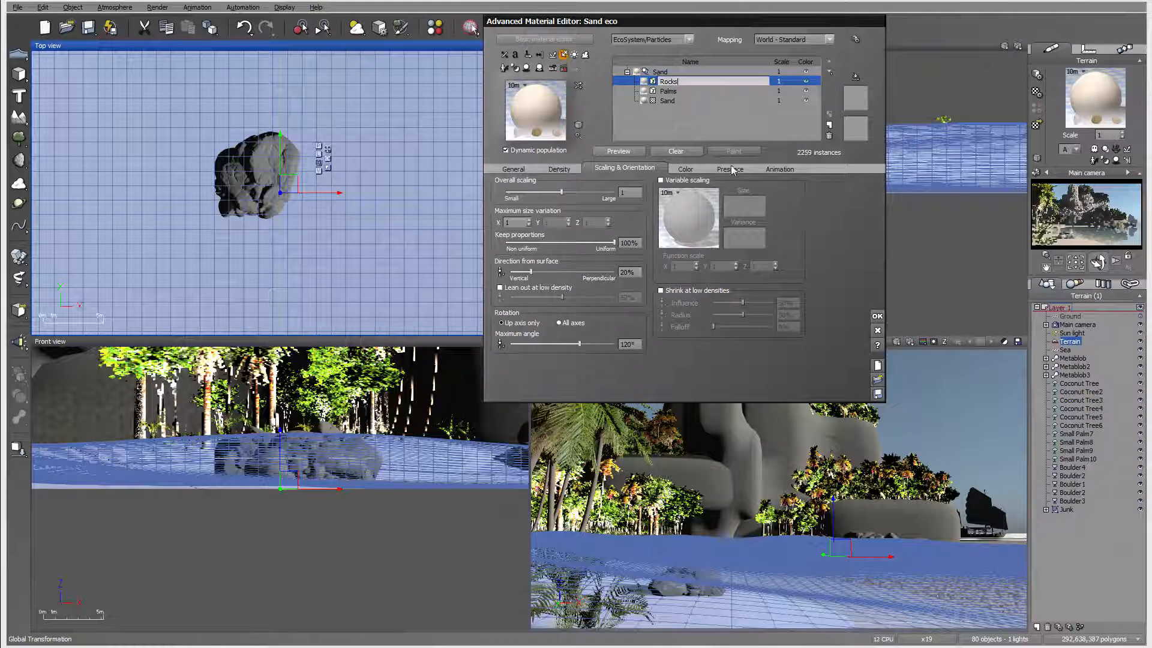
{"action": "left_click", "coordinate": [731, 169]}
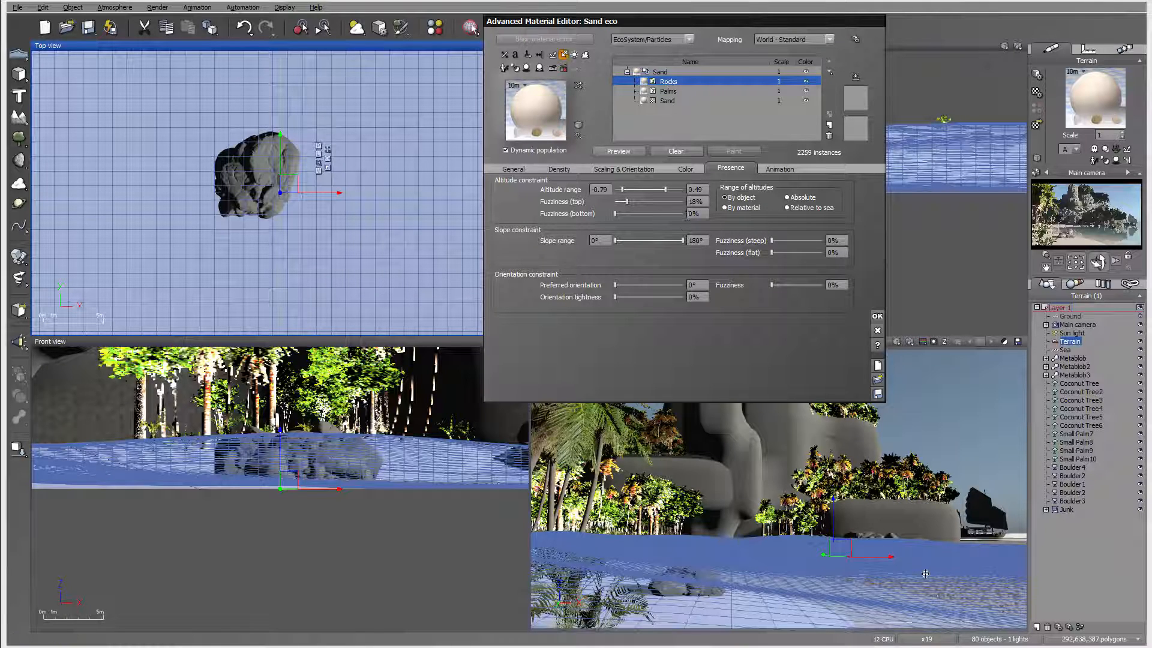
{"action": "left_click", "coordinate": [877, 317]}
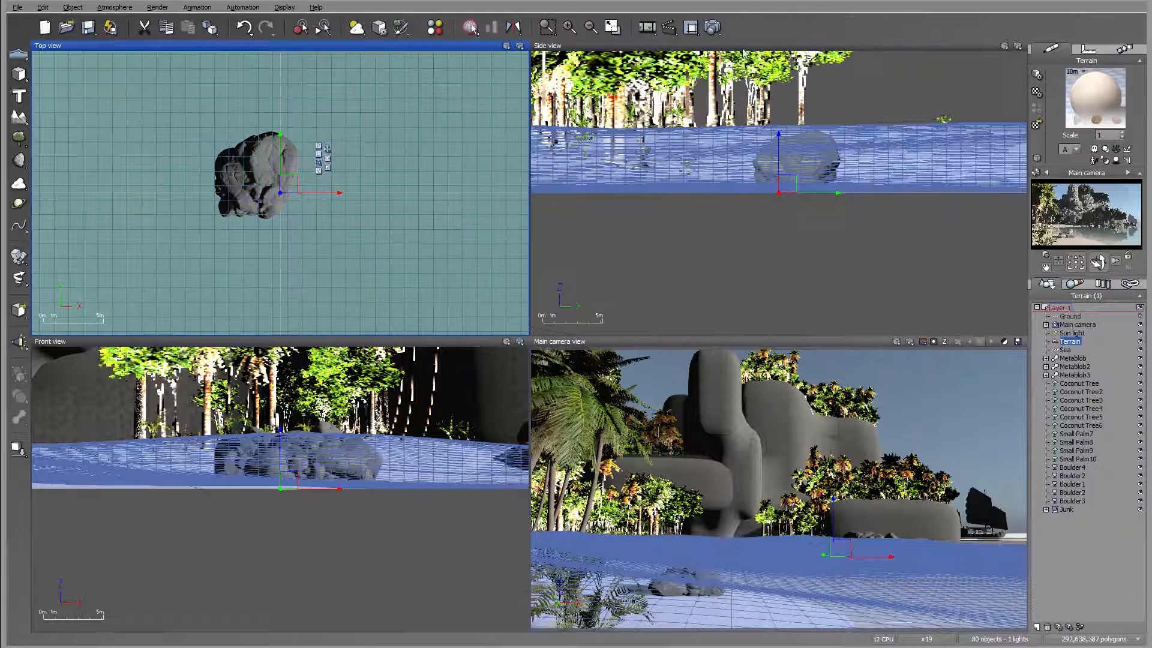
Set the preset render quality to Final and render the main camera view.
{"action": "left_click", "coordinate": [711, 27]}
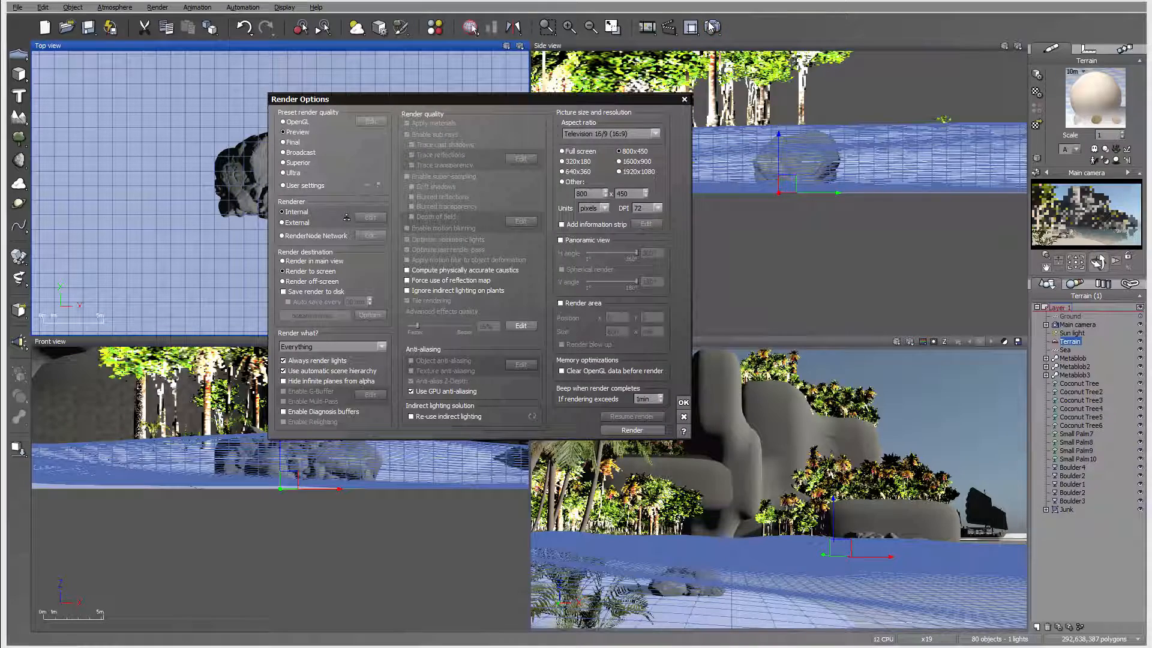
{"action": "left_click", "coordinate": [291, 144]}
{"action": "left_click", "coordinate": [683, 403]}
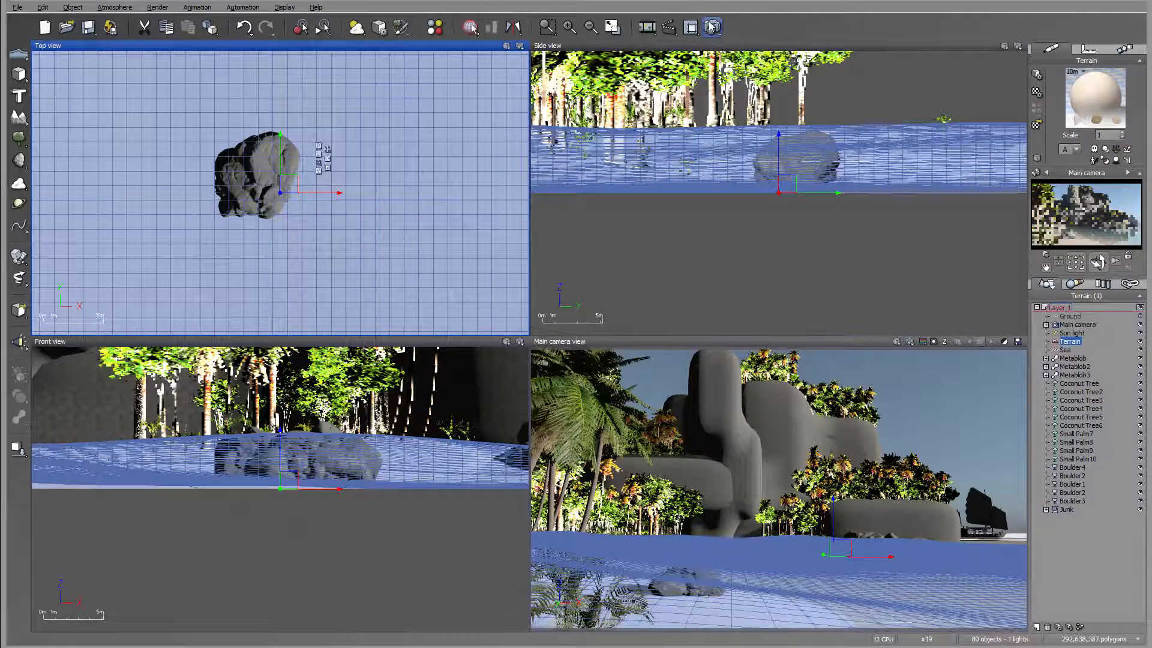
{"action": "key", "text": "ctrl+F9"}
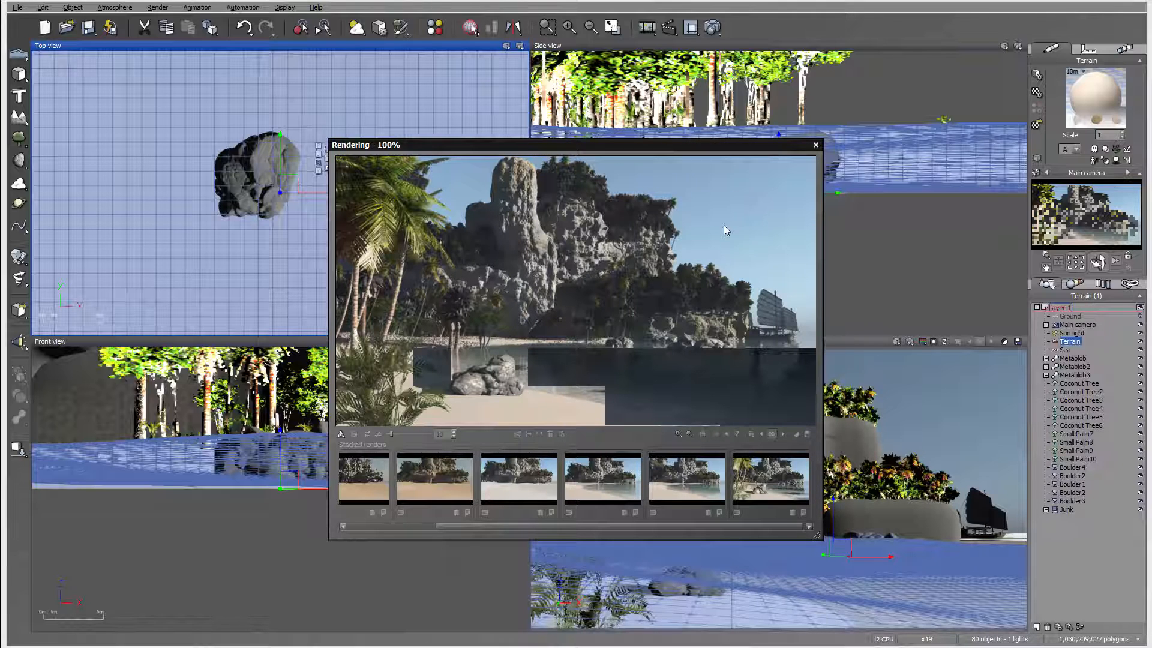
Close the render and replace Date Palm with Small Palm in the RockFormation EcoSystem population of the first Metablob.
{"action": "key", "text": "Escape"}
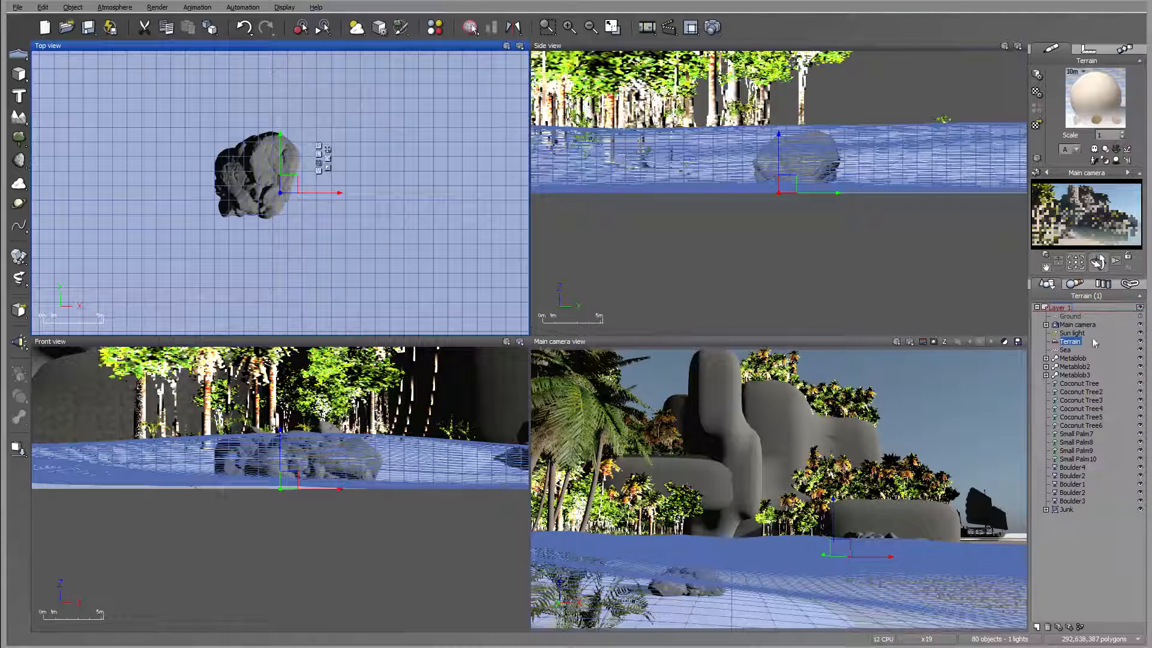
{"action": "left_click", "coordinate": [1073, 359]}
{"action": "left_click", "coordinate": [1076, 375], "text": "shift"}
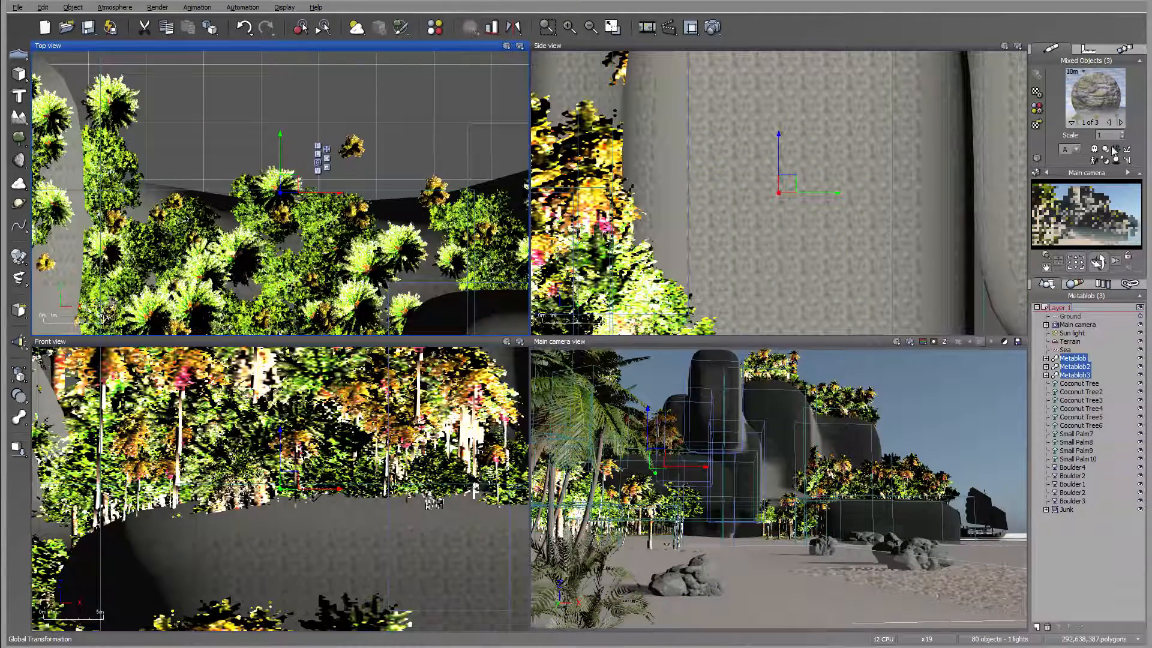
{"action": "left_click", "coordinate": [1074, 358]}
{"action": "double_click", "coordinate": [1091, 115]}
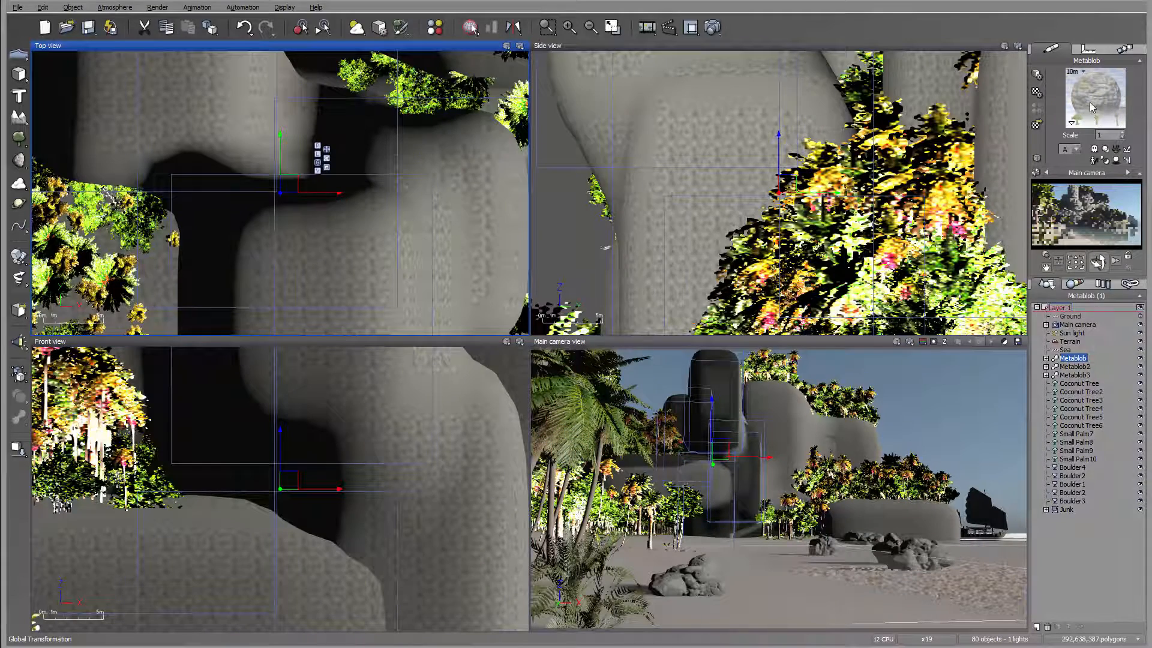
{"action": "left_click_drag", "start_coordinate": [694, 26], "coordinate": [636, 74]}
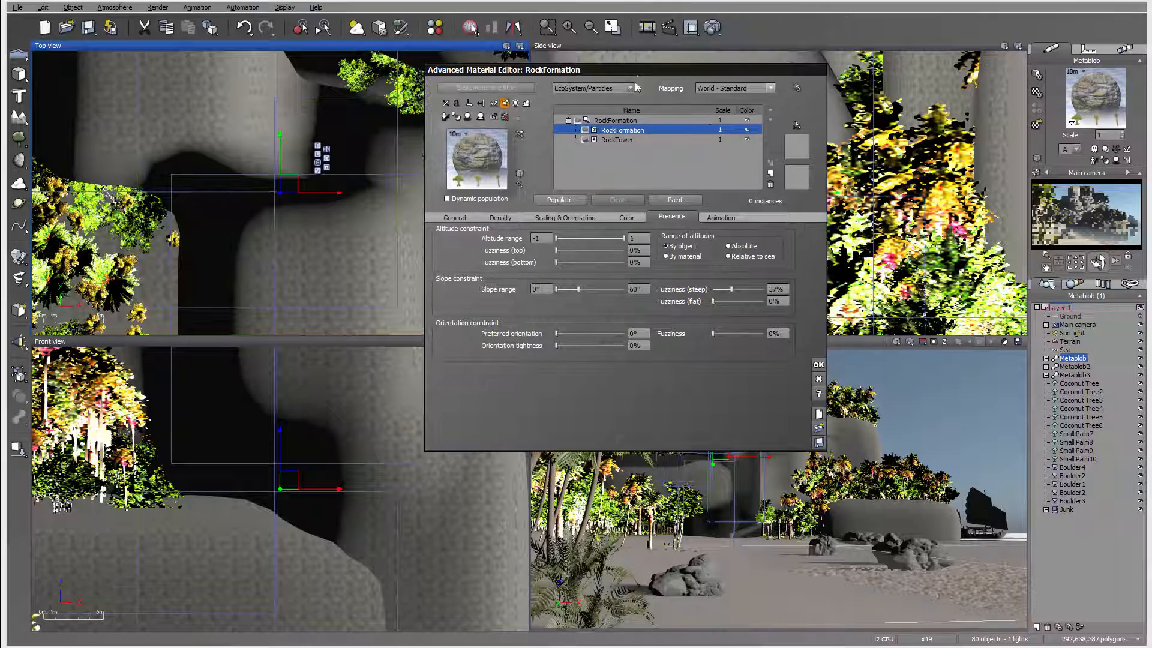
{"action": "left_click", "coordinate": [474, 219]}
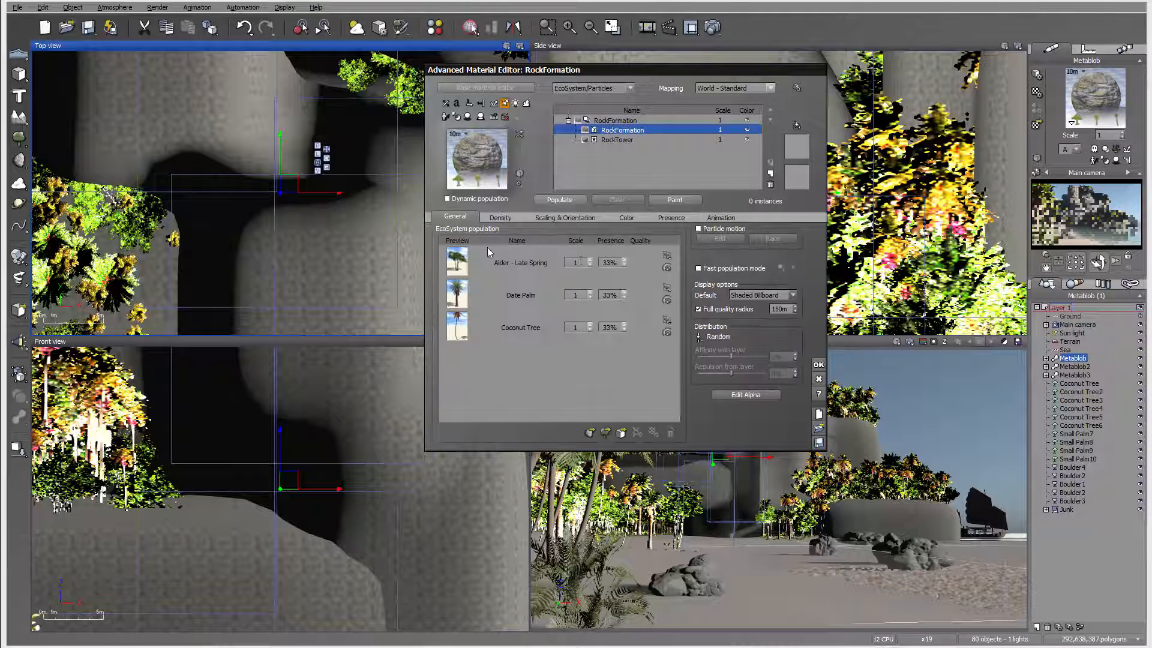
{"action": "left_click", "coordinate": [510, 302]}
{"action": "left_click", "coordinate": [671, 433]}
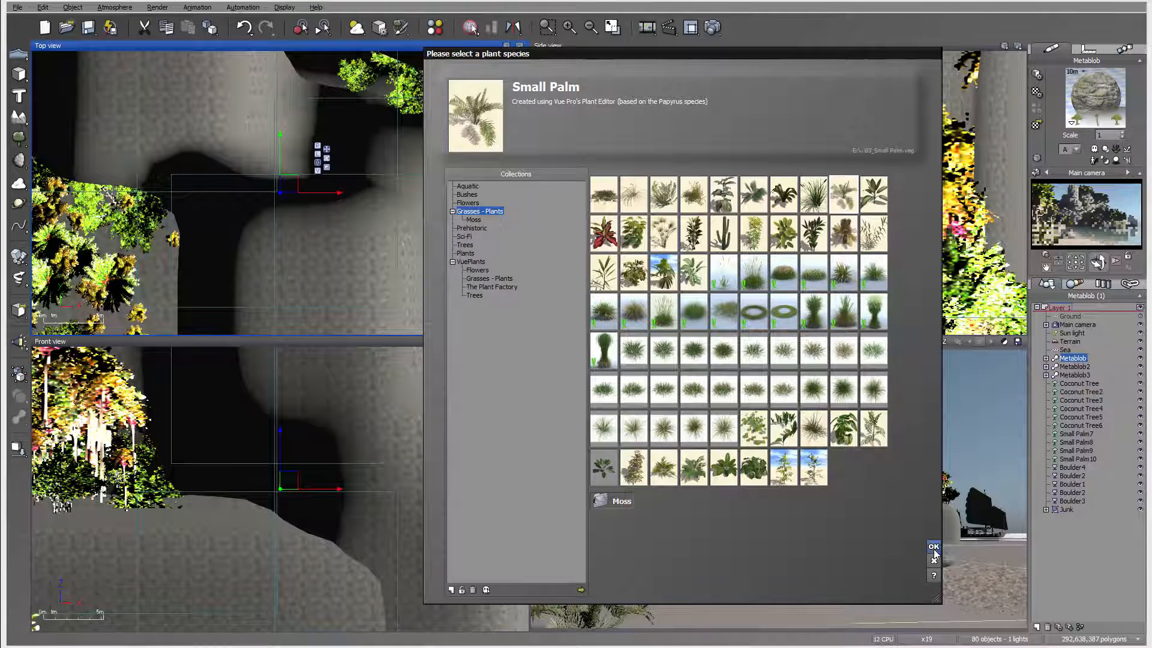
{"action": "left_click", "coordinate": [935, 549]}
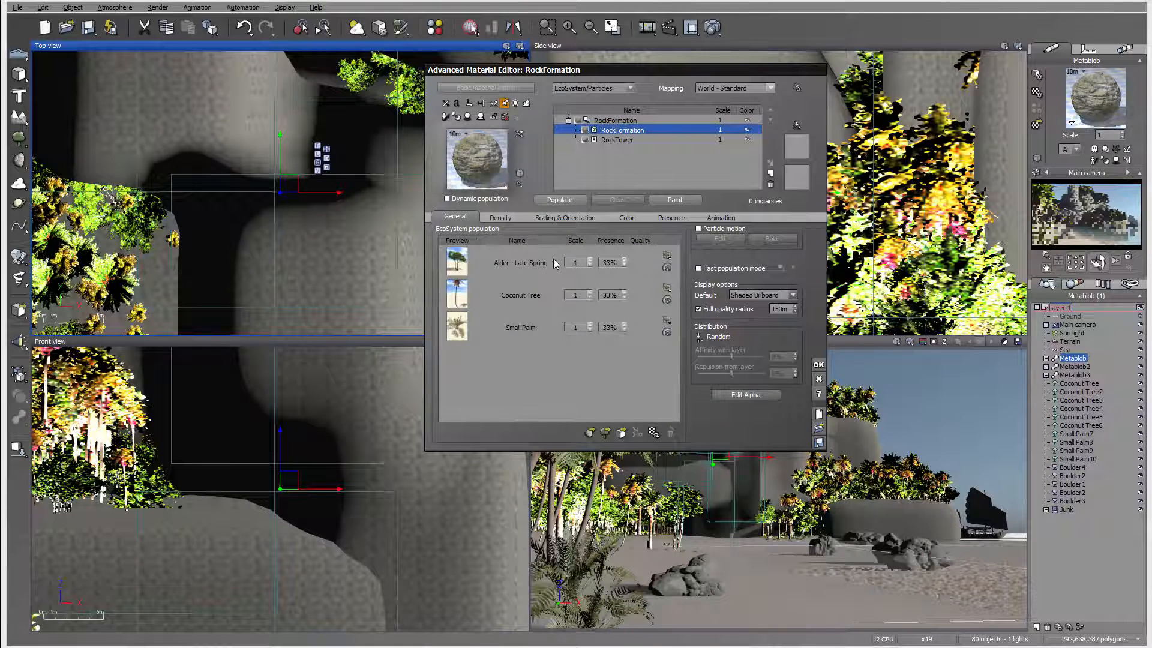
Populate the first Metablob's RockFormation layer, switch it to dynamic population, review its density settings and accept the material.
{"action": "left_click", "coordinate": [560, 203]}
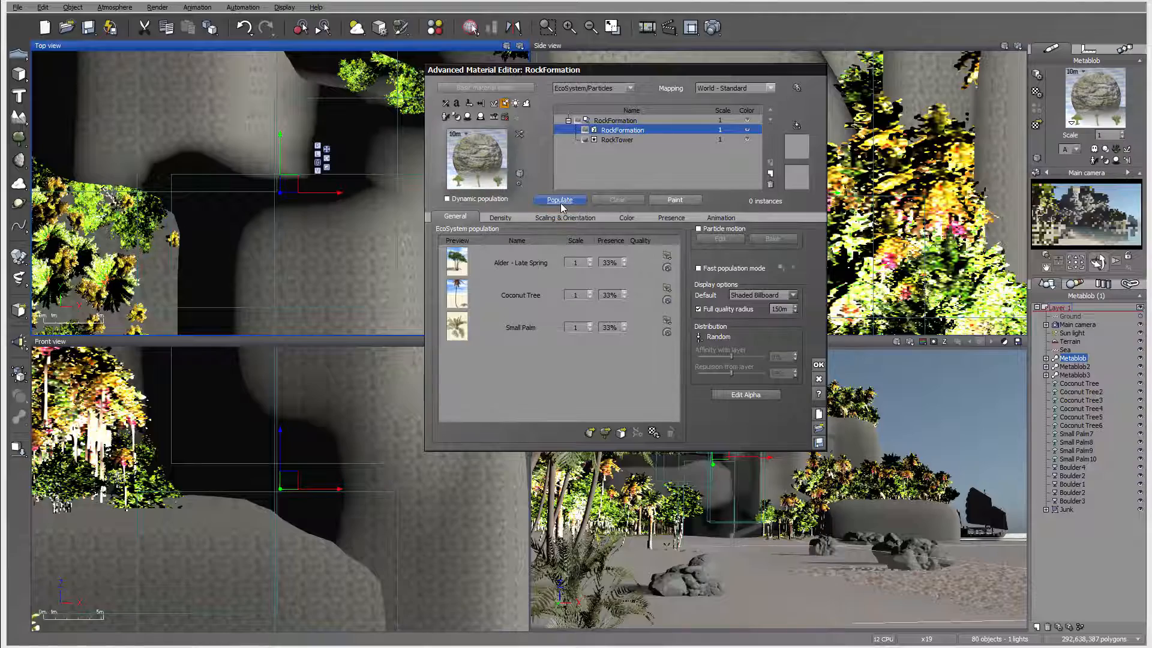
{"action": "left_click_drag", "start_coordinate": [561, 98], "coordinate": [525, 103]}
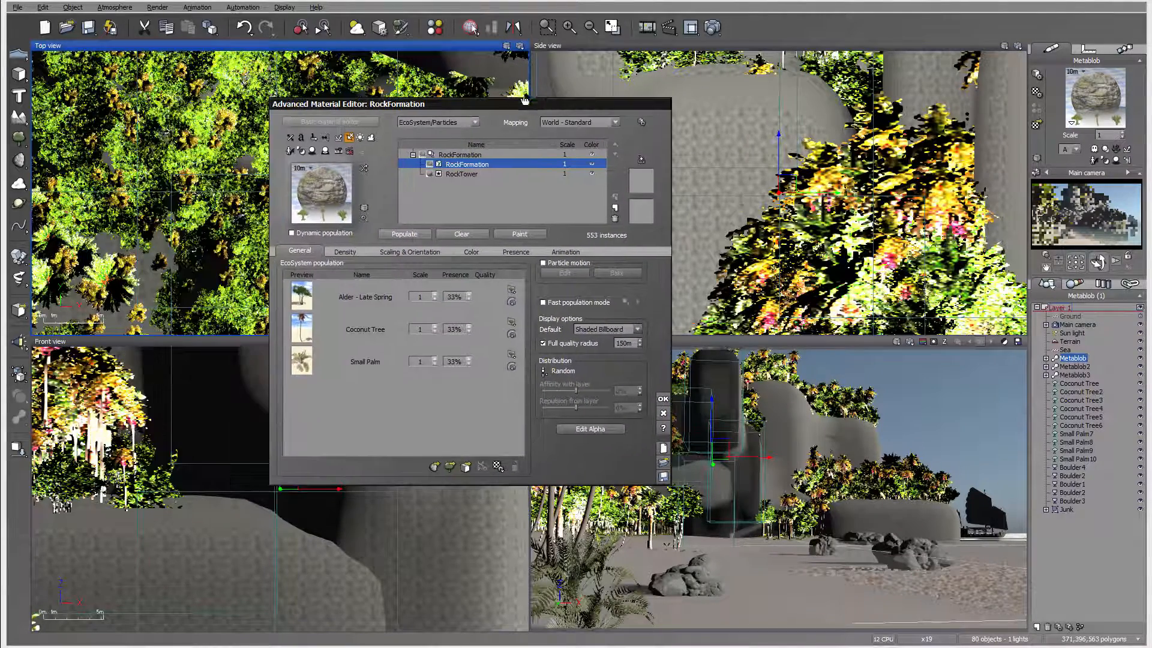
{"action": "left_click", "coordinate": [333, 232]}
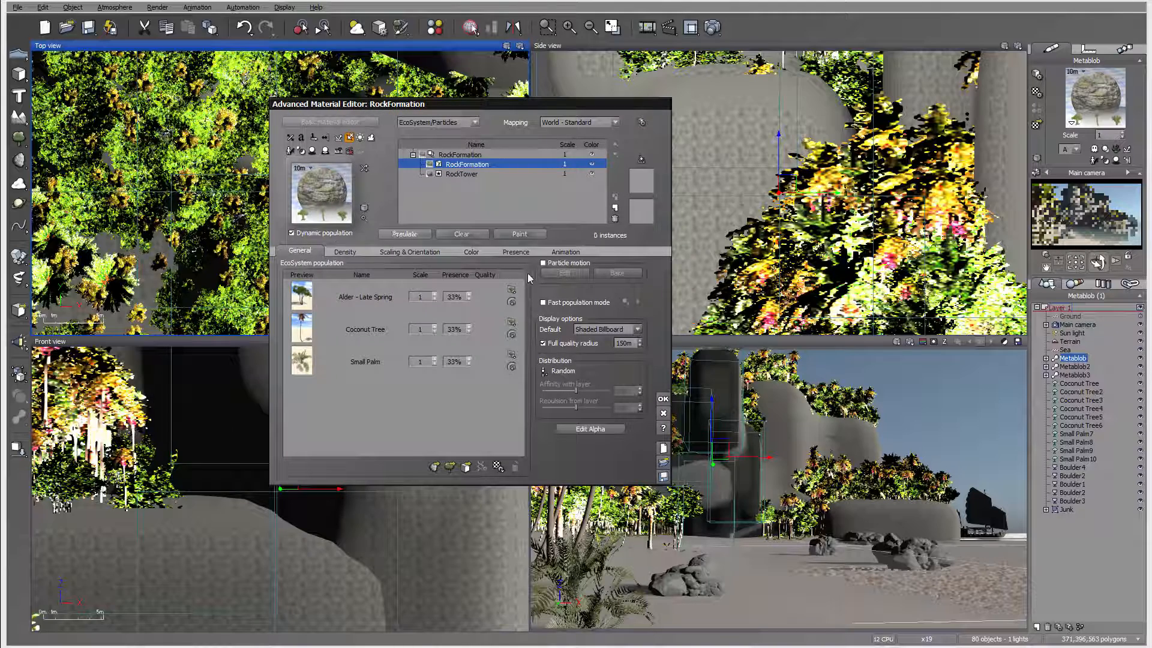
{"action": "left_click", "coordinate": [346, 252]}
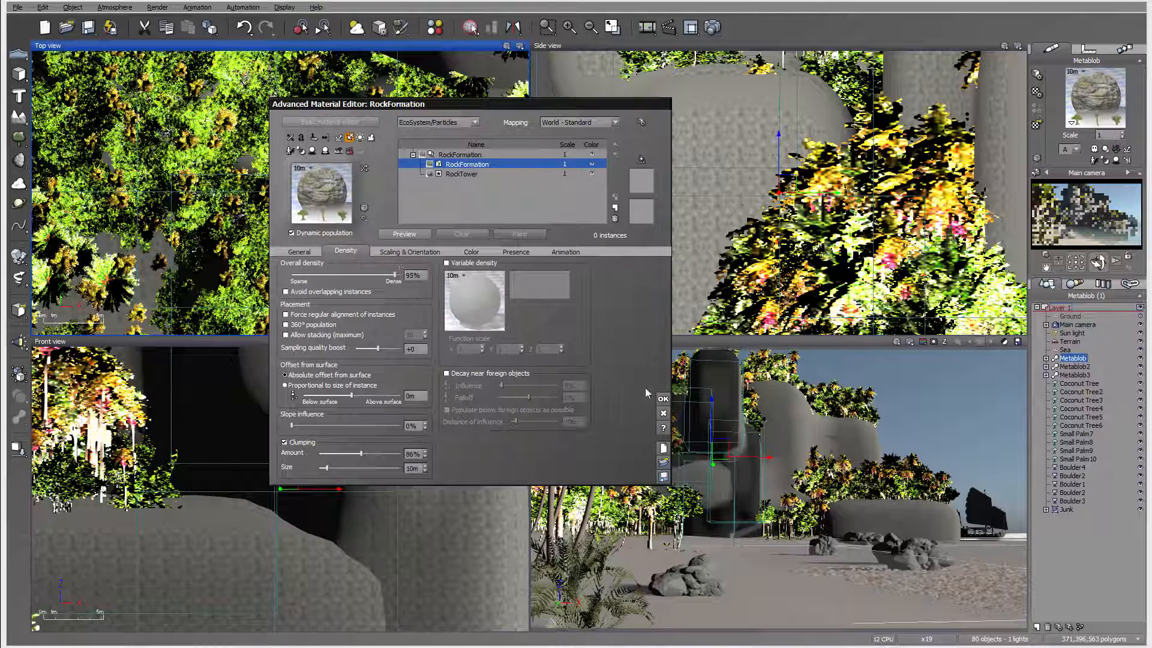
{"action": "left_click", "coordinate": [663, 400]}
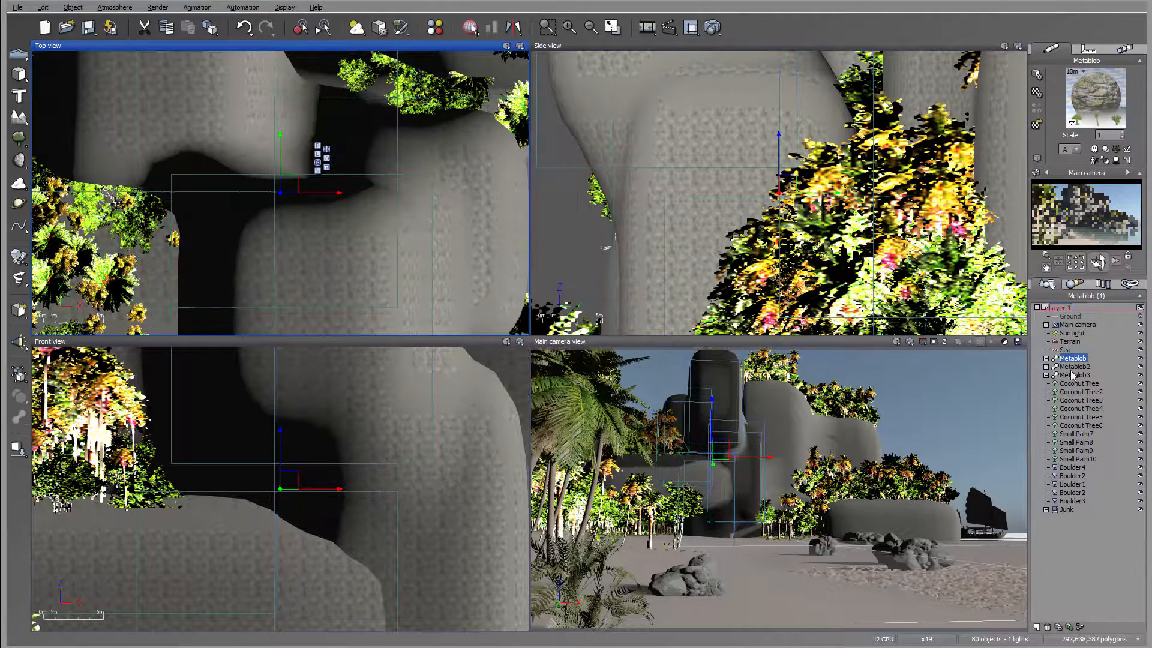
Replace Date Palm with Small Palm in the RockFormation EcoSystem population of Metablob2.
{"action": "left_click", "coordinate": [1074, 375]}
{"action": "left_click", "coordinate": [1074, 366]}
{"action": "double_click", "coordinate": [1094, 114]}
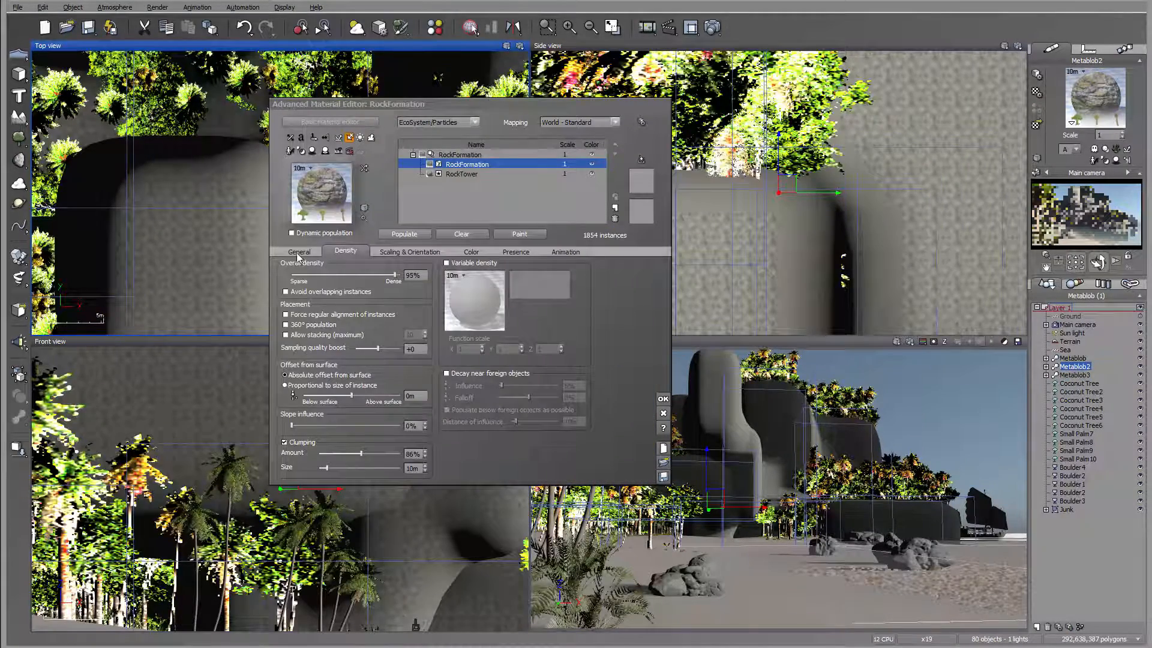
{"action": "left_click", "coordinate": [299, 252]}
{"action": "left_click", "coordinate": [340, 341]}
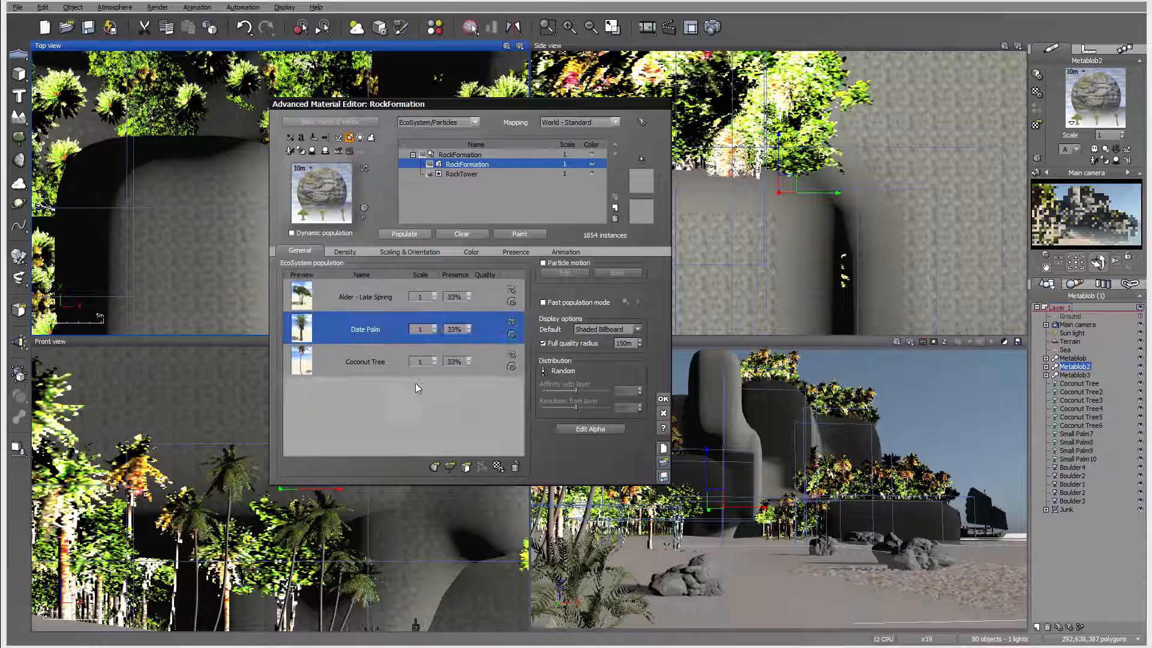
{"action": "left_click", "coordinate": [515, 467]}
{"action": "left_click", "coordinate": [450, 467]}
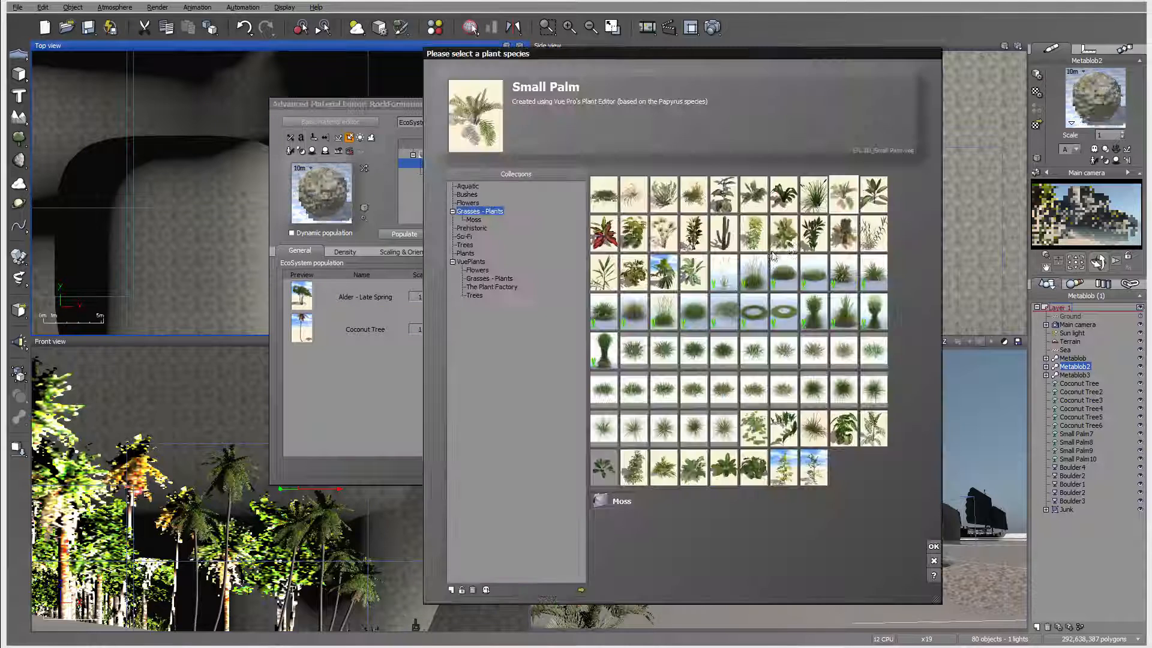
{"action": "left_click", "coordinate": [933, 548]}
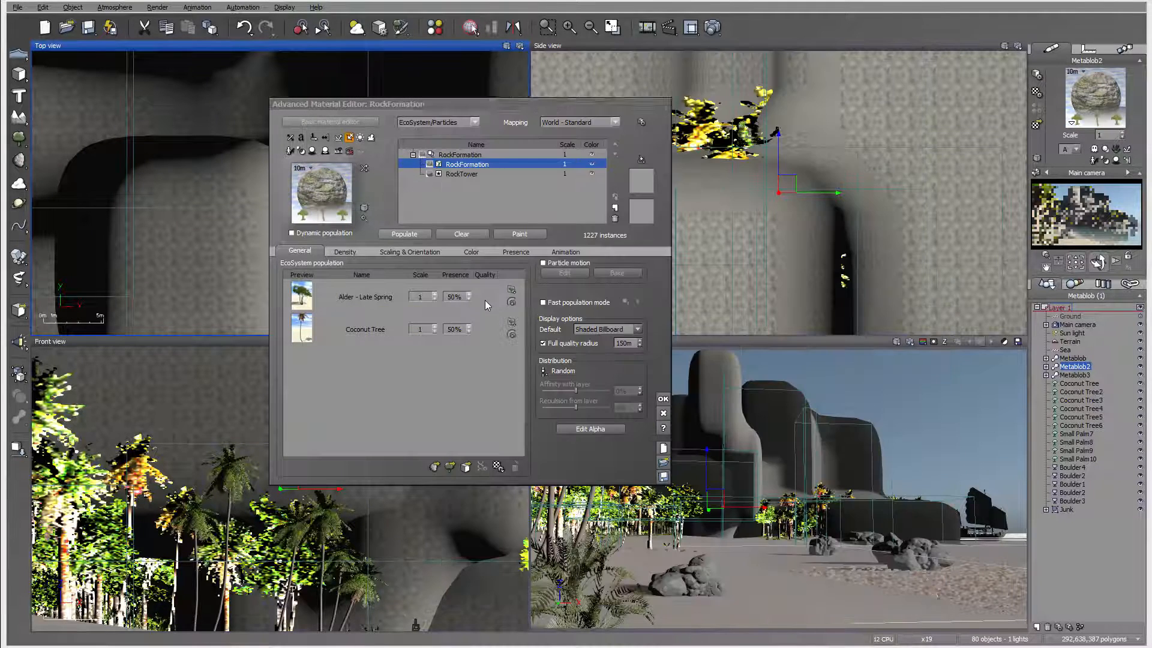
Repopulate Metablob2's RockFormation layer, enable dynamic population and accept the material.
{"action": "left_click", "coordinate": [404, 235]}
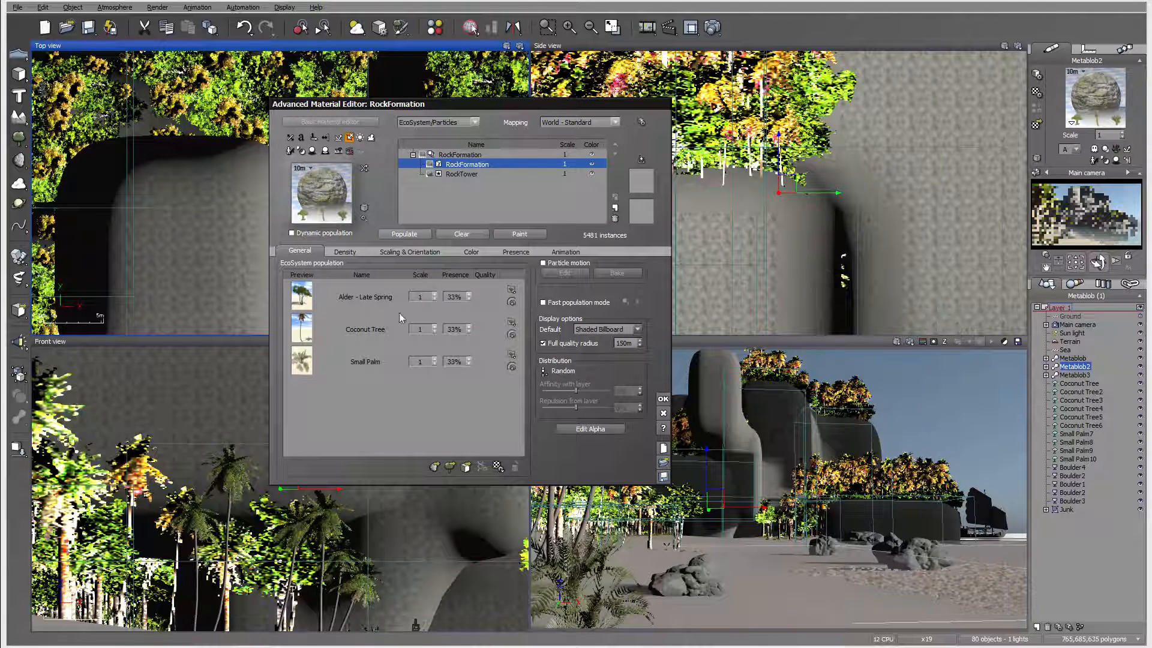
{"action": "left_click", "coordinate": [298, 233]}
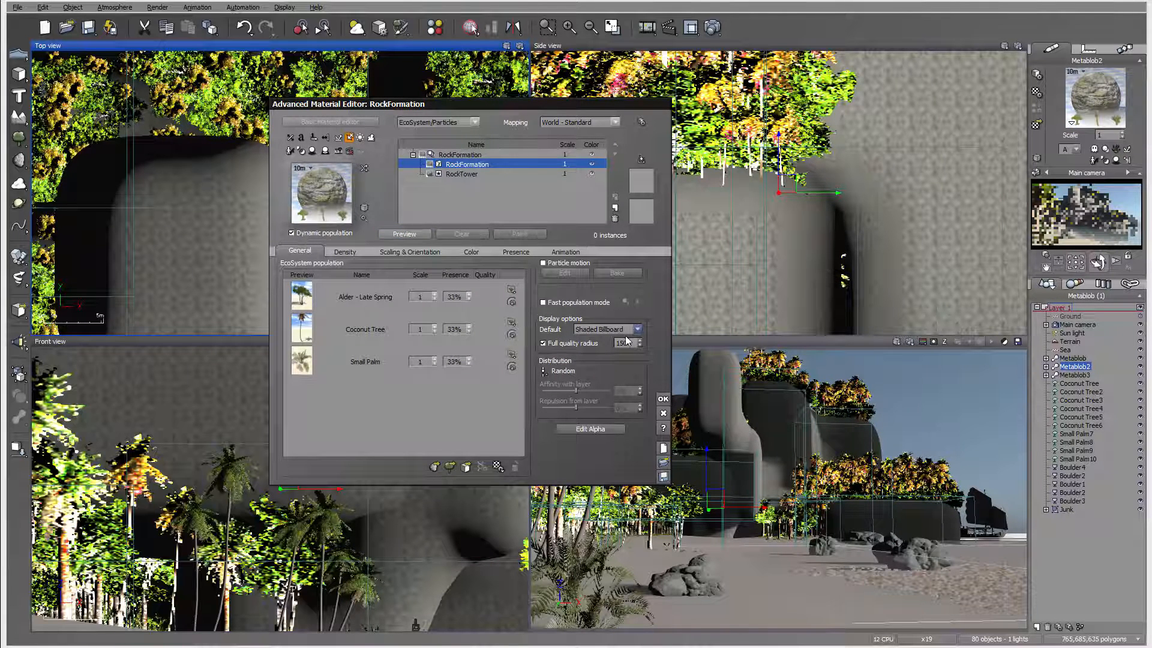
{"action": "left_click", "coordinate": [663, 399]}
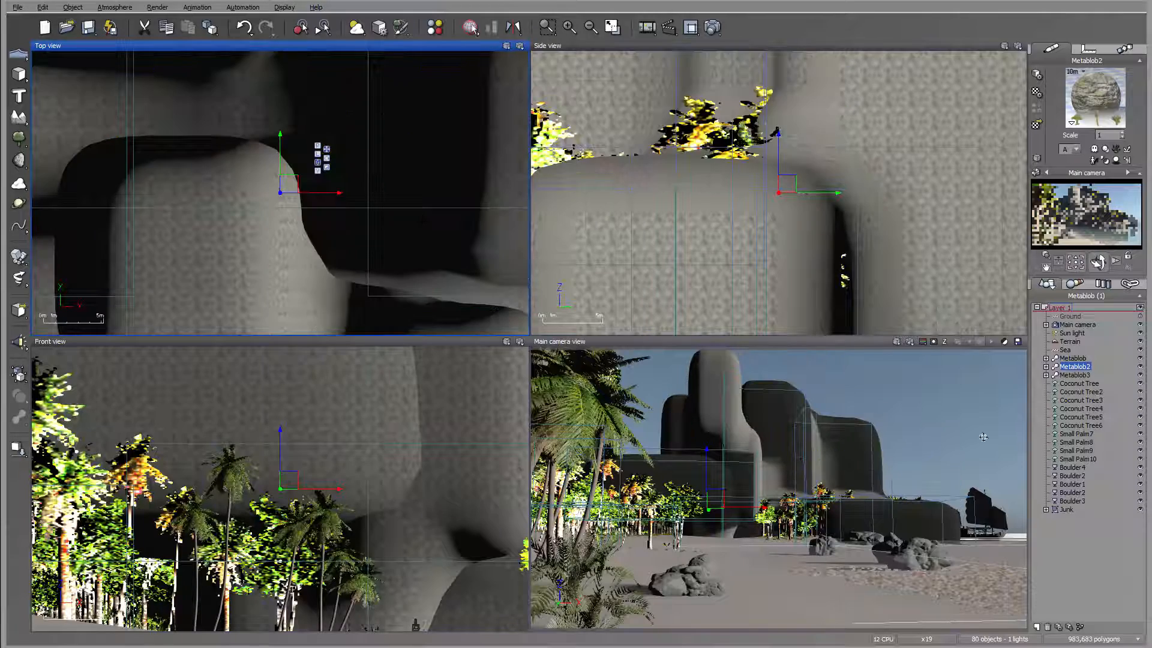
Move the Metablob3 rock formation sideways towards the other cliffs so it shows behind the foreground palm in the camera view.
{"action": "left_click", "coordinate": [1083, 375]}
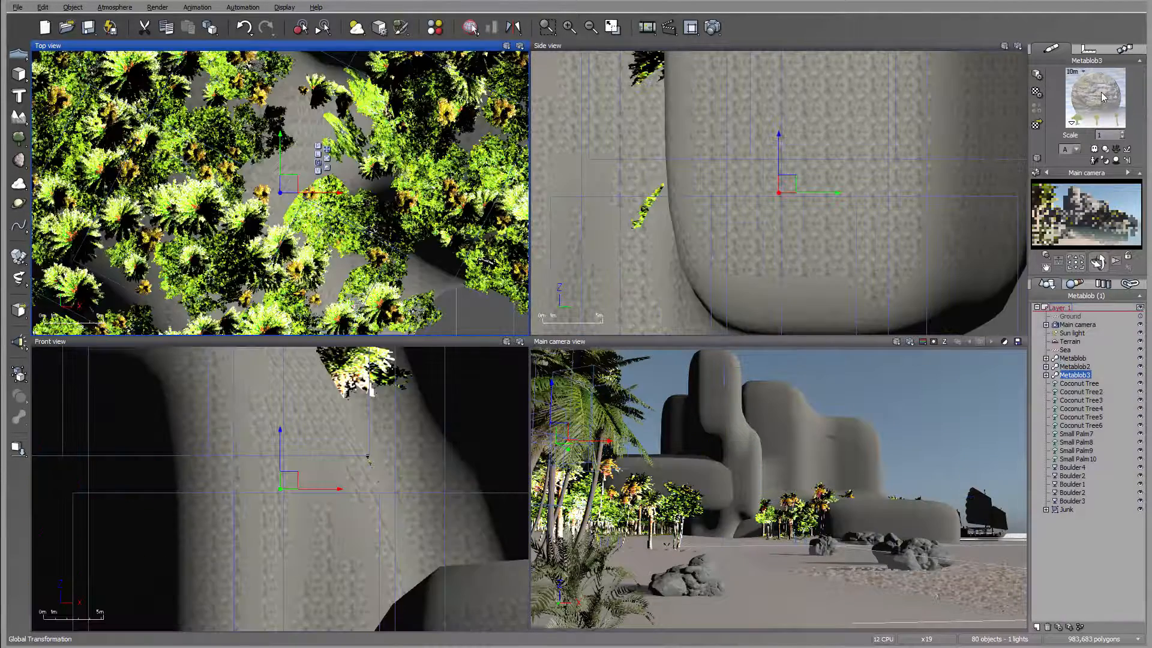
{"action": "scroll", "coordinate": [343, 189], "scroll_direction": "down", "scroll_amount": 5}
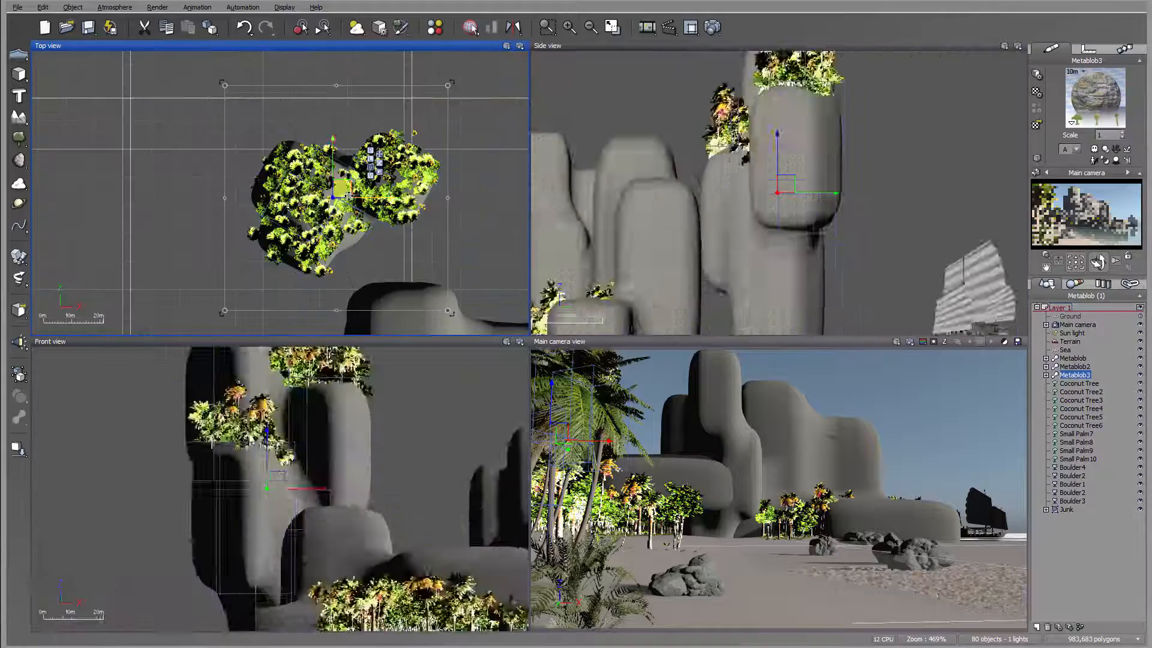
{"action": "left_click_drag", "start_coordinate": [343, 190], "coordinate": [407, 183]}
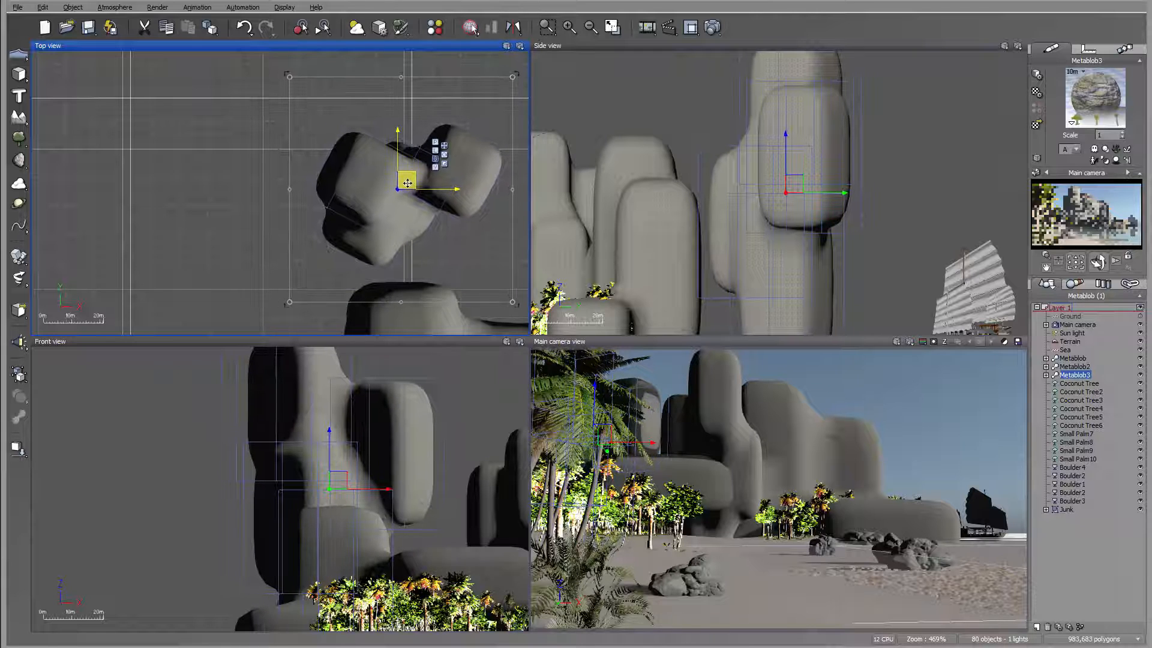
Swap Date Palm for Small Palm in Metablob3's RockFormation EcoSystem population and accept the material.
{"action": "double_click", "coordinate": [1101, 94]}
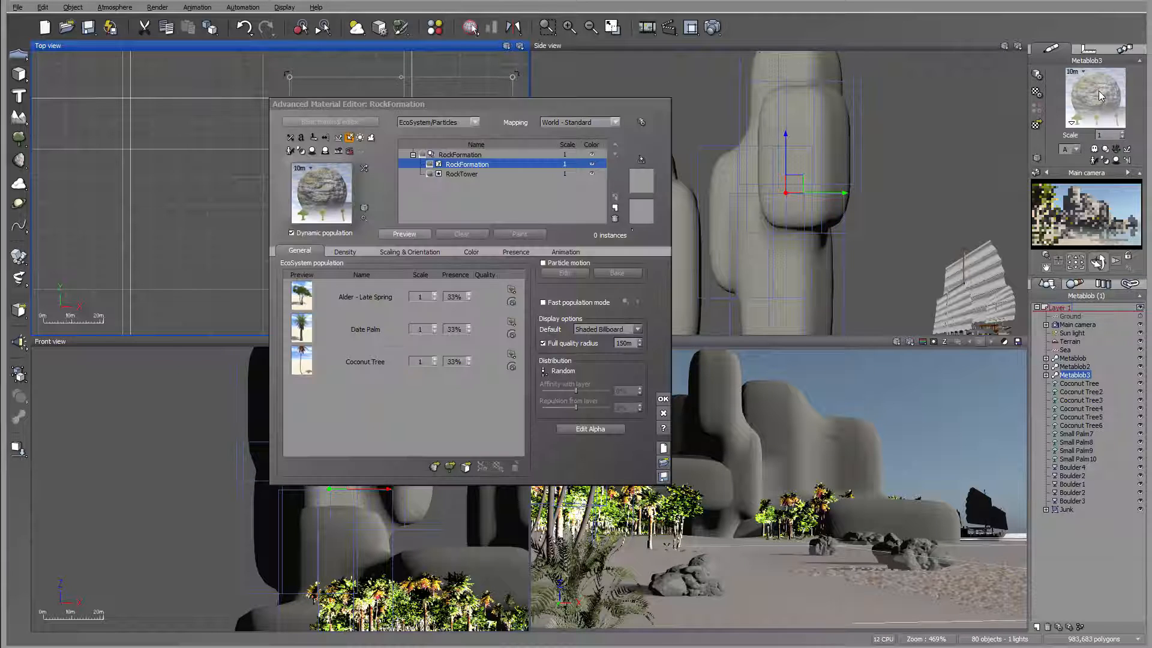
{"action": "left_click", "coordinate": [337, 330]}
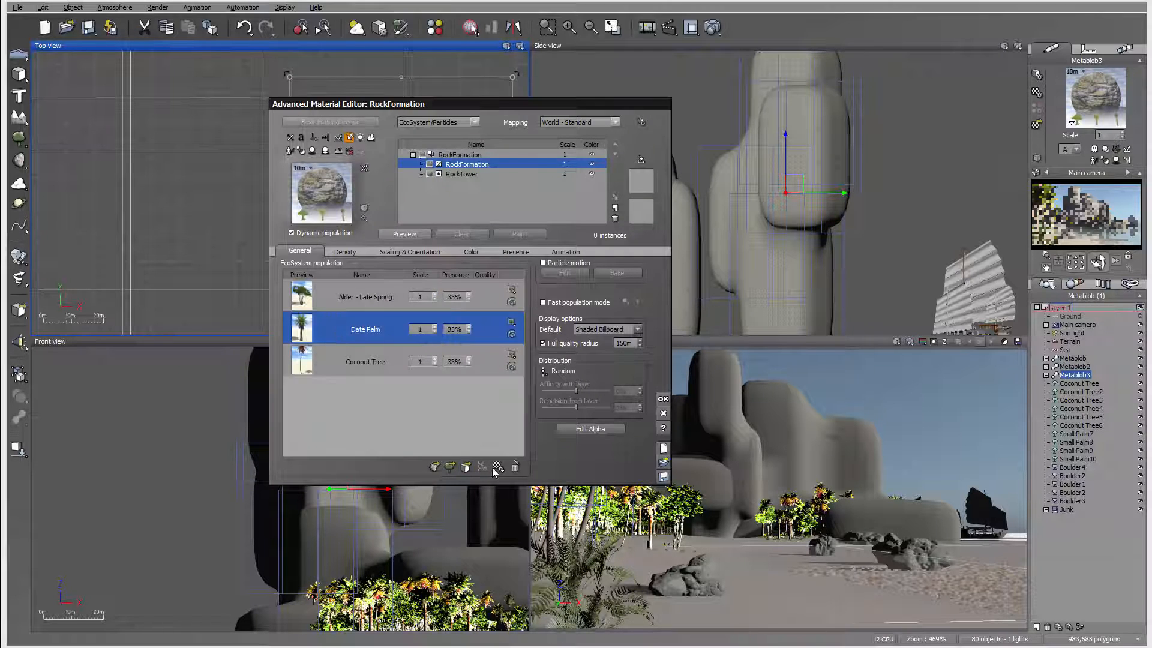
{"action": "left_click", "coordinate": [450, 466]}
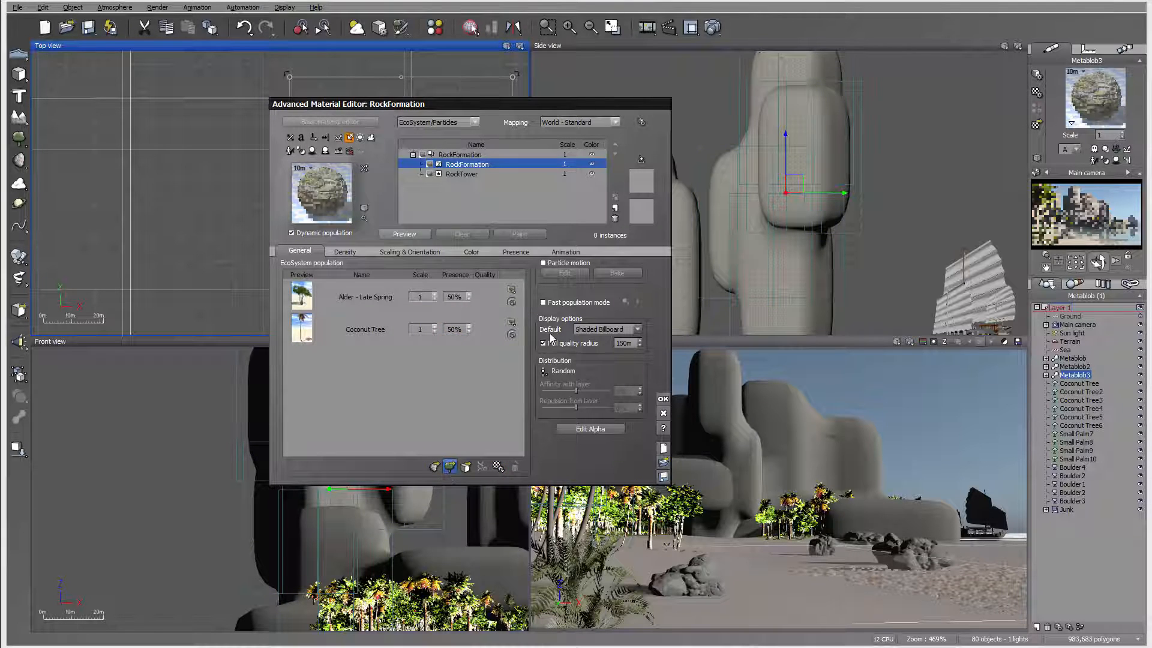
{"action": "left_click", "coordinate": [450, 467]}
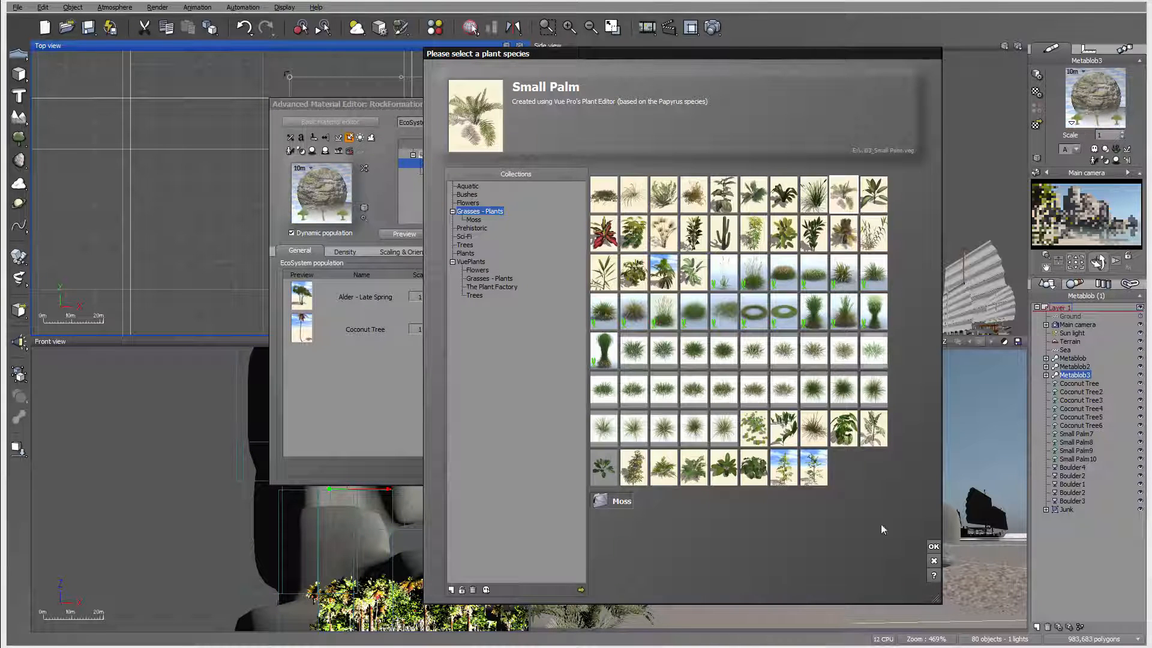
{"action": "left_click", "coordinate": [934, 547]}
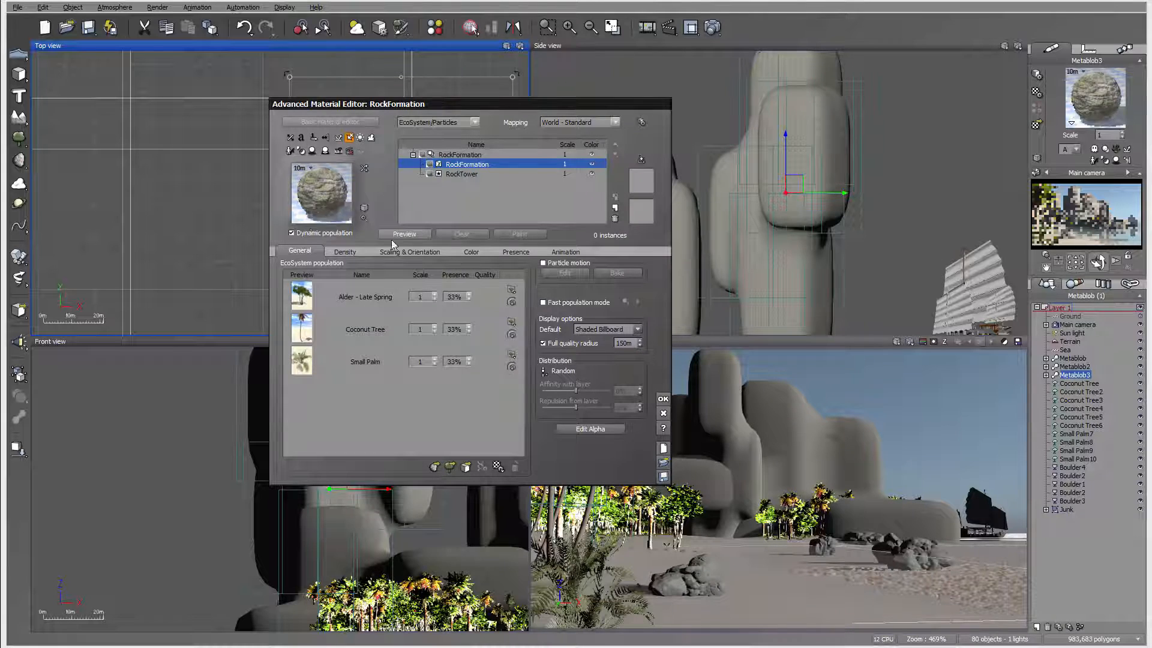
{"action": "left_click", "coordinate": [663, 399]}
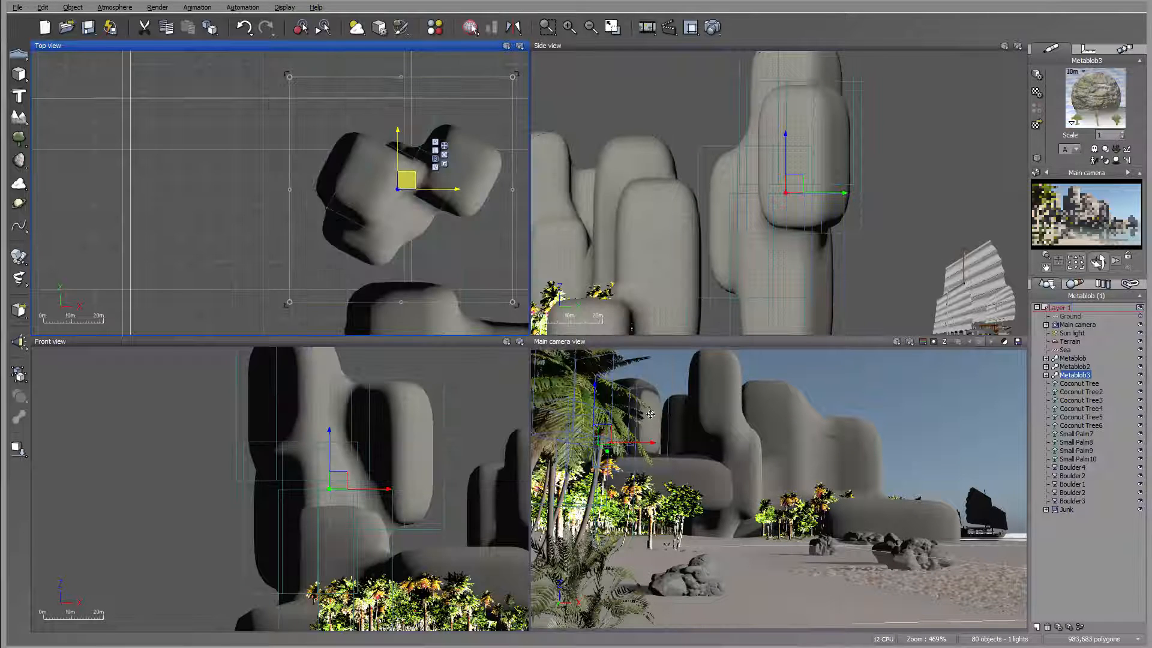
Remove Date Palm from the Palms layer of the terrain material and preview the new population.
{"action": "left_click", "coordinate": [1072, 341]}
{"action": "double_click", "coordinate": [1095, 96]}
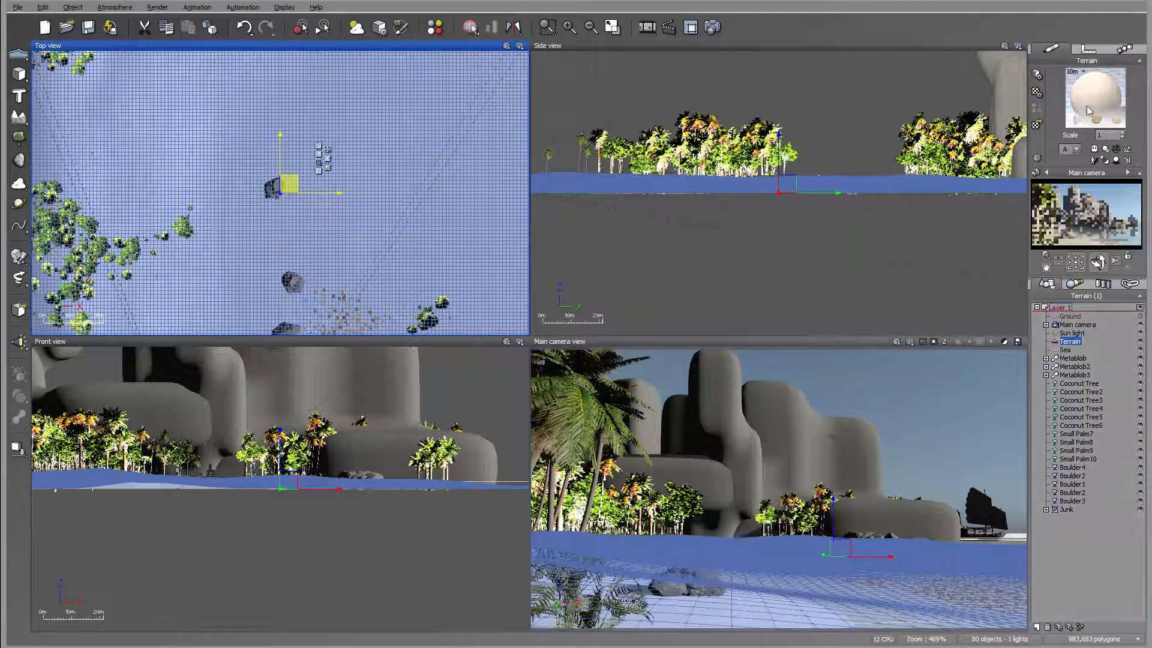
{"action": "double_click", "coordinate": [453, 174]}
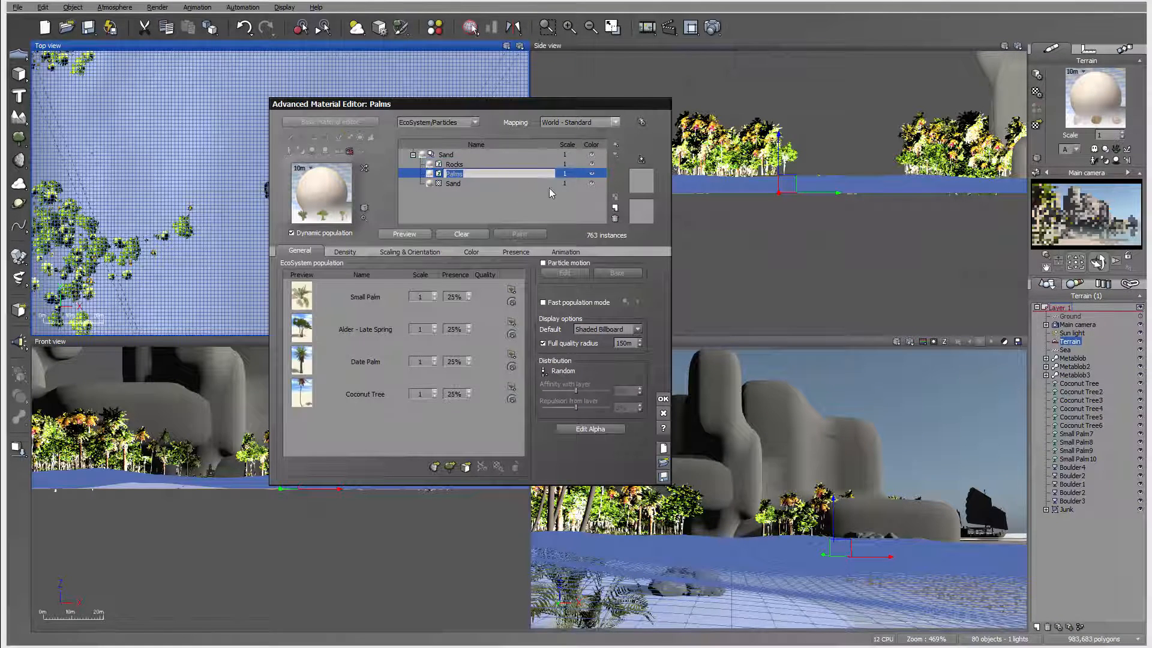
{"action": "left_click", "coordinate": [359, 359]}
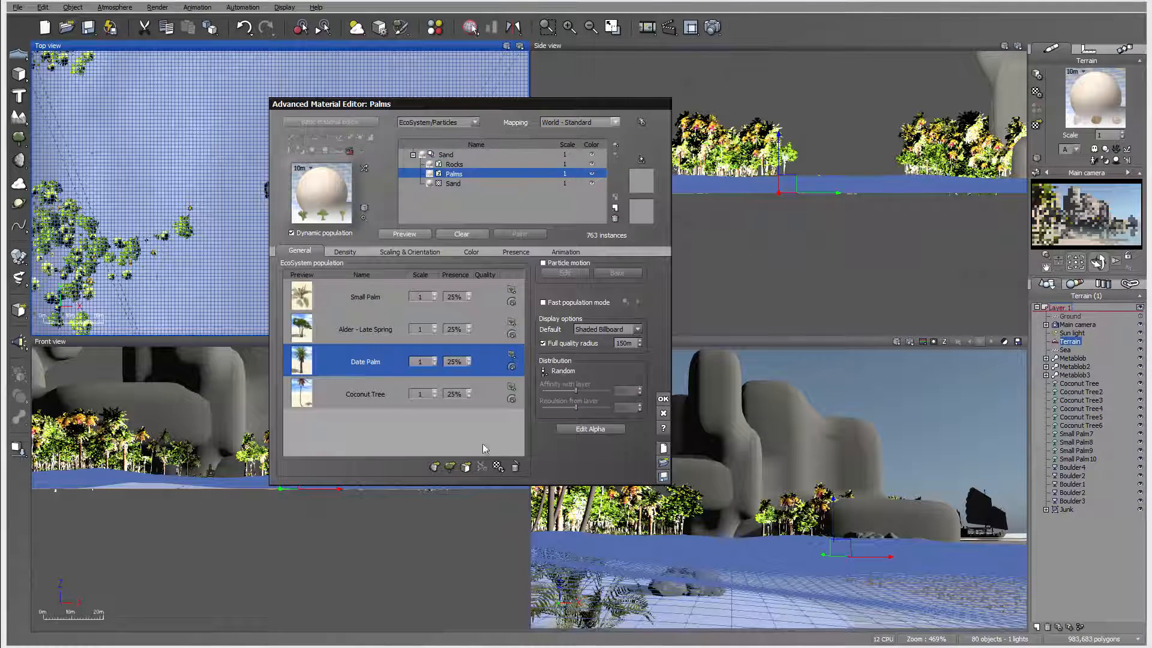
{"action": "left_click", "coordinate": [515, 466]}
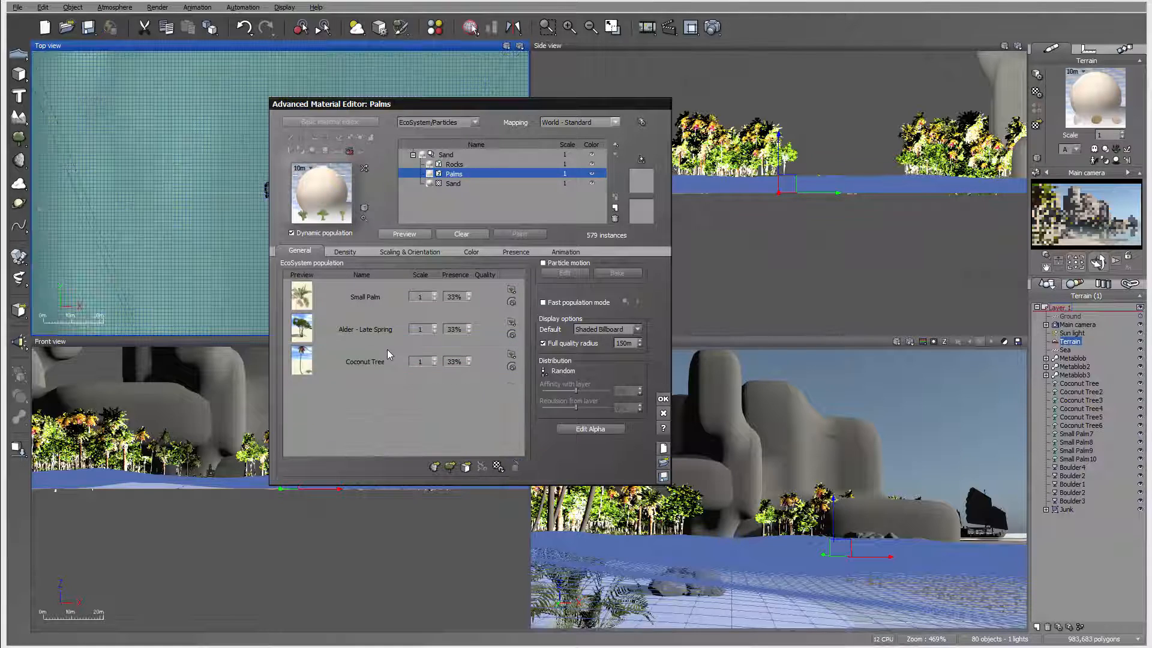
{"action": "left_click", "coordinate": [401, 234]}
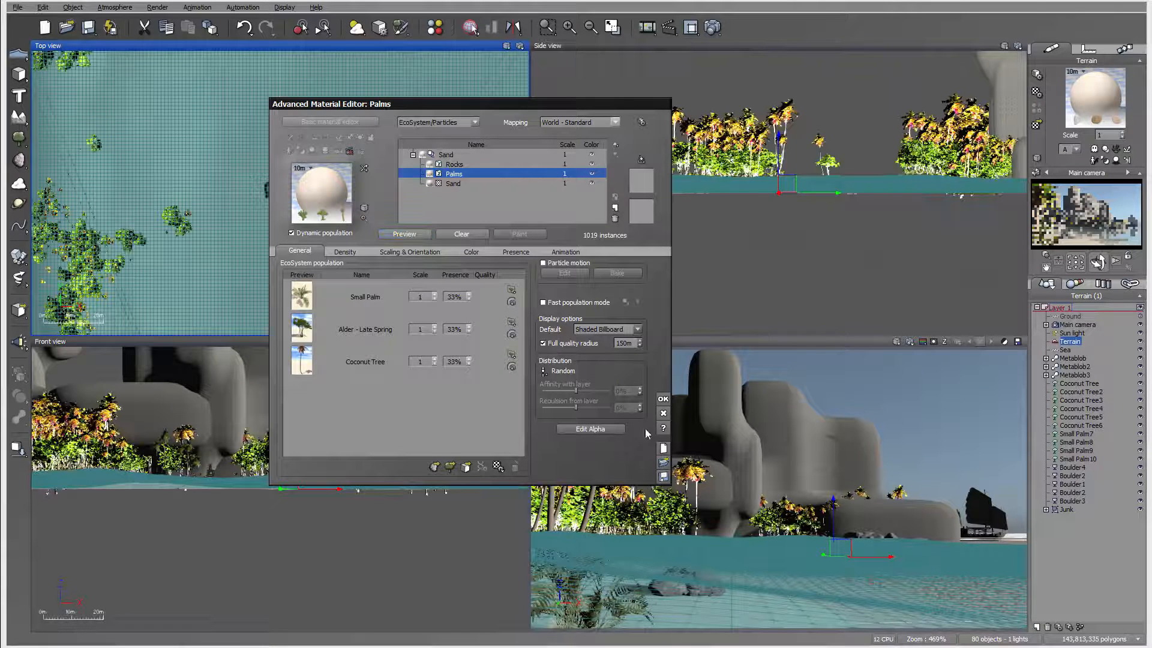
Set the Palms layer's presence to 51% Small Palm, 15% Alder - Late Spring and 33% Coconut Tree, and preview the population.
{"action": "left_click", "coordinate": [456, 297]}
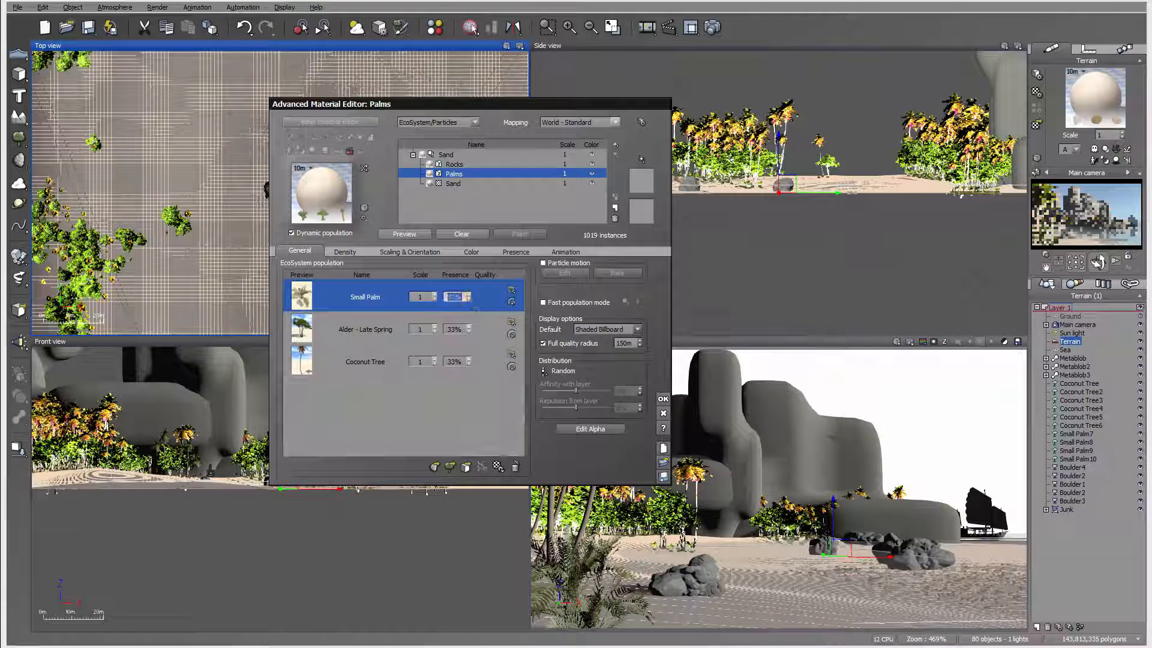
{"action": "type", "text": "46"}
{"action": "key", "text": "Return"}
{"action": "left_click", "coordinate": [469, 332]}
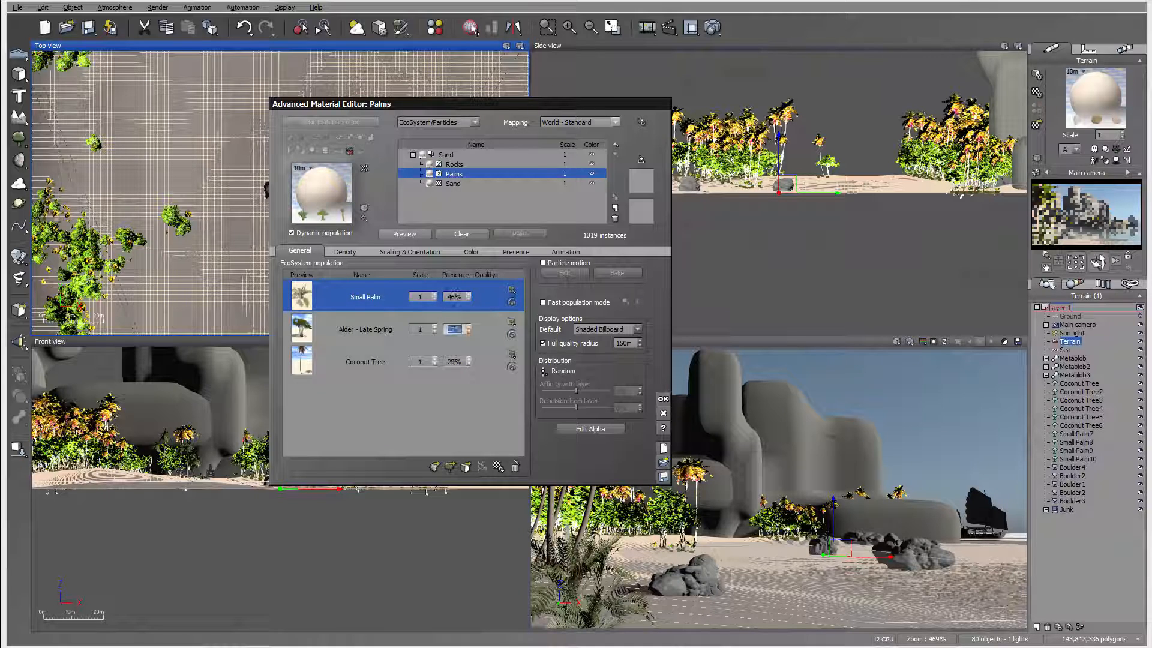
{"action": "left_click", "coordinate": [468, 295]}
{"action": "left_click_drag", "start_coordinate": [468, 296], "coordinate": [448, 288]}
{"action": "left_click", "coordinate": [406, 236]}
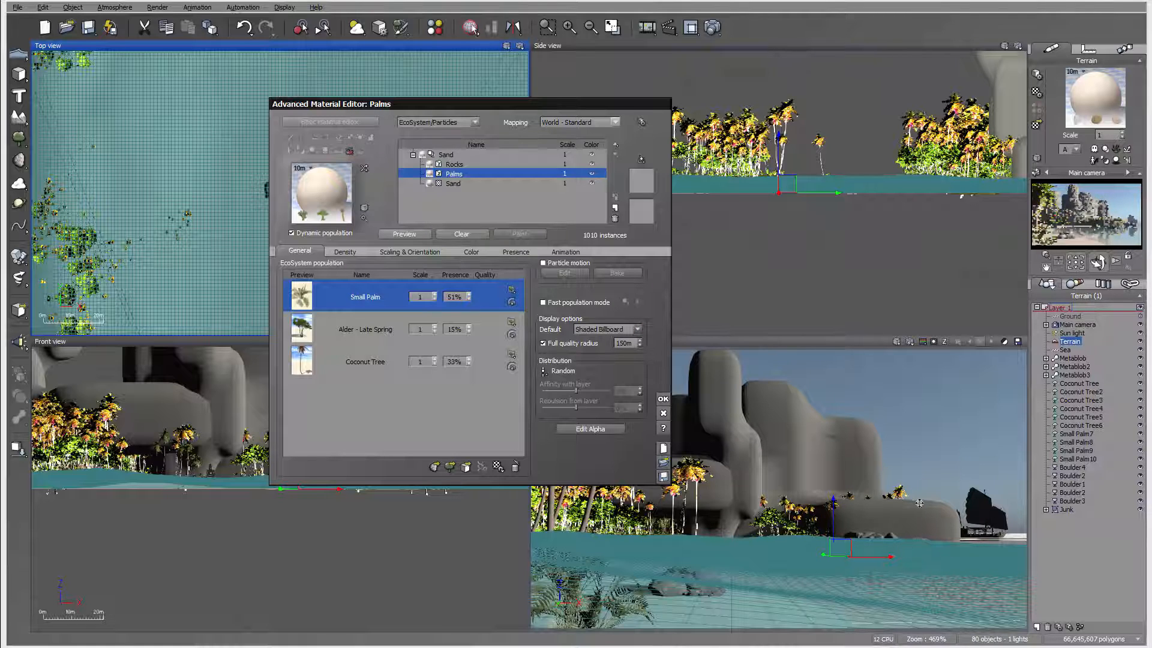
Enable decay near foreign objects for the Palms layer's density, preview the population and accept the material.
{"action": "left_click", "coordinate": [412, 253]}
{"action": "left_click", "coordinate": [343, 252]}
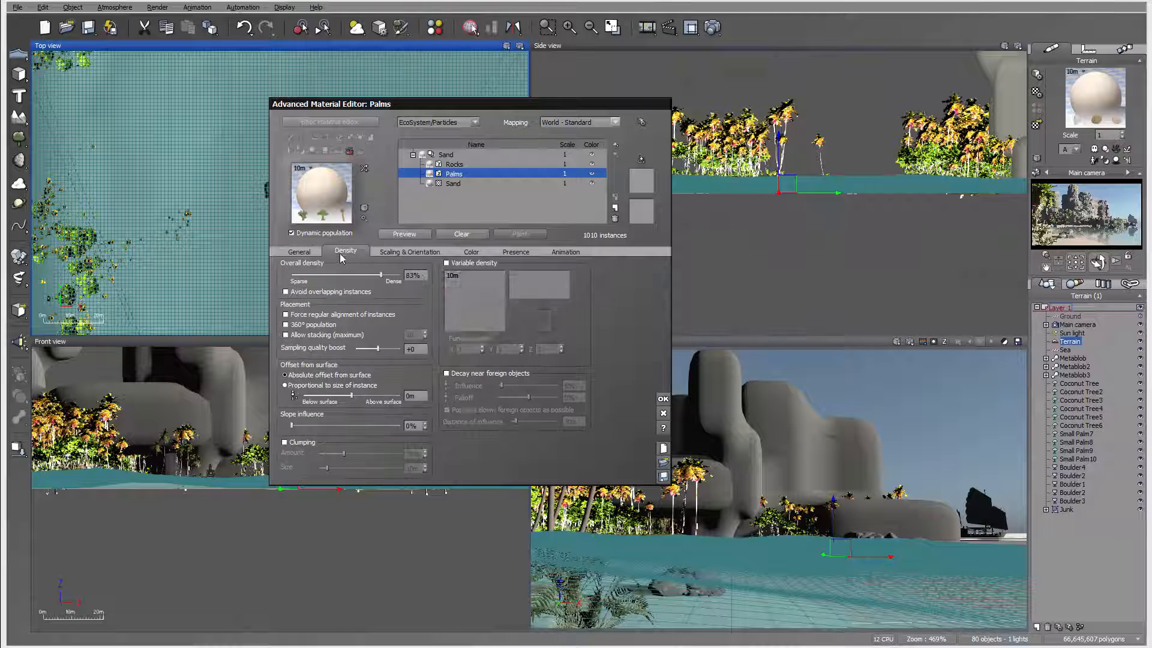
{"action": "left_click", "coordinate": [447, 373]}
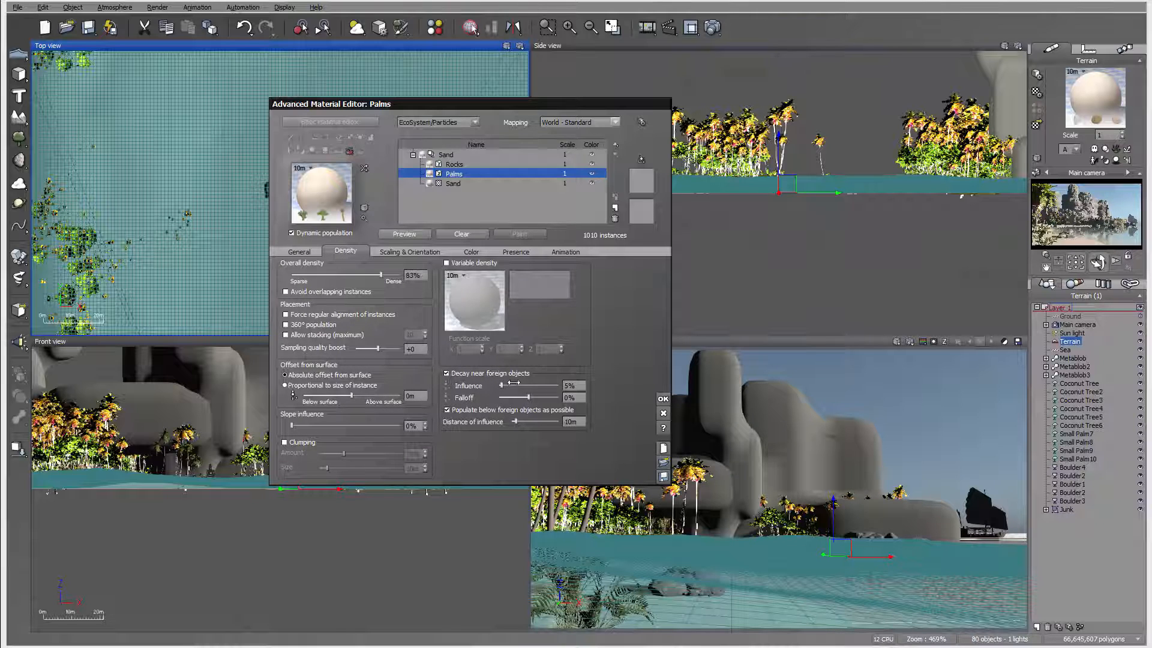
{"action": "left_click", "coordinate": [397, 234]}
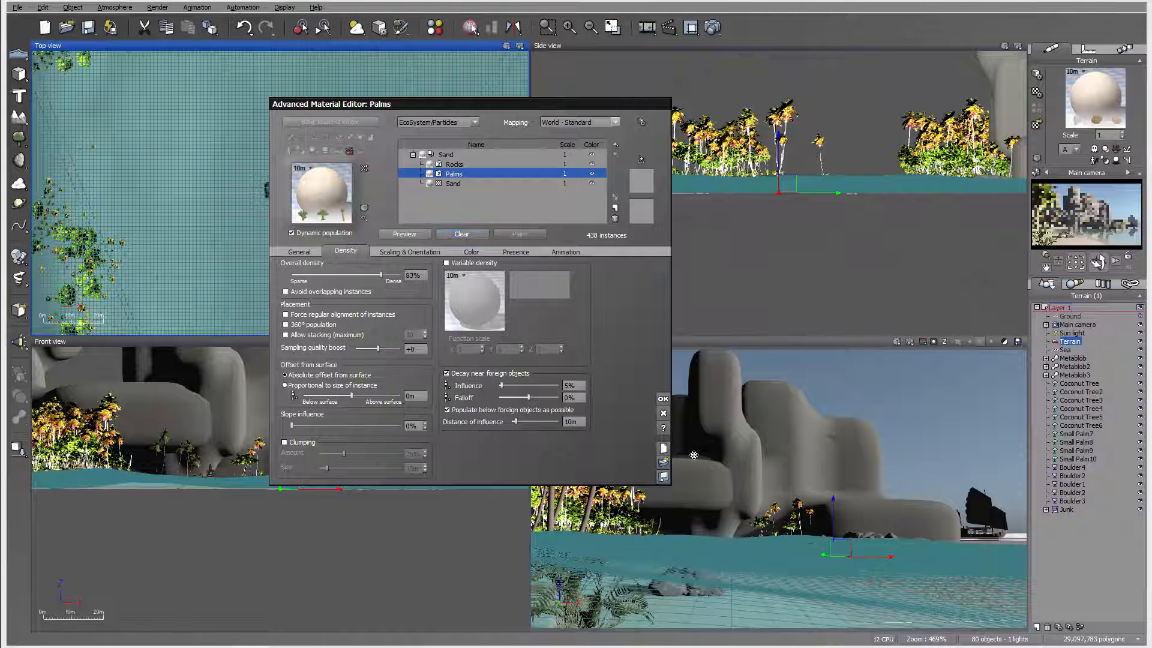
{"action": "left_click", "coordinate": [663, 399]}
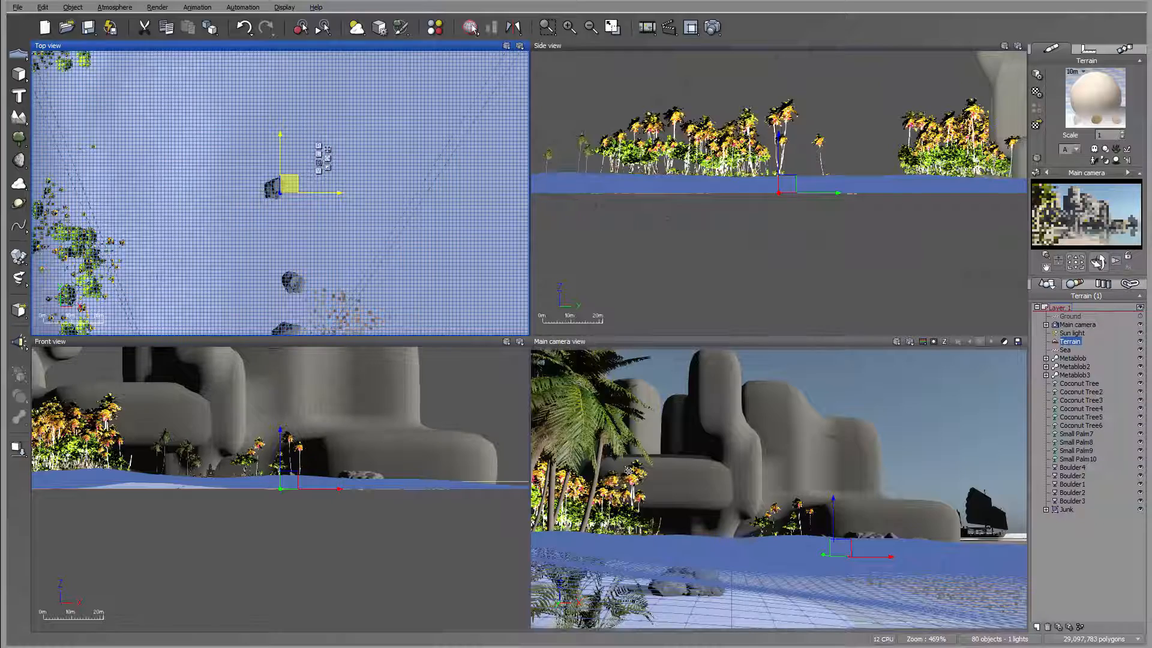
Reopen the terrain material and raise Small Palm's presence in the Palms layer to 55%.
{"action": "scroll", "coordinate": [429, 180], "scroll_direction": "down", "scroll_amount": 6}
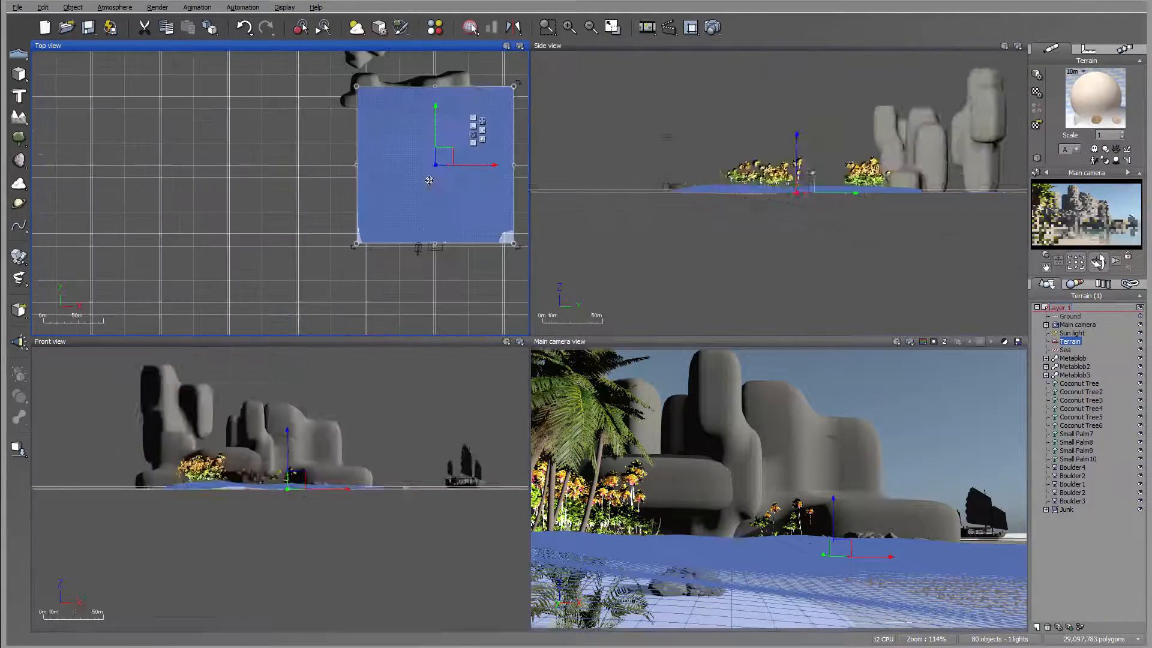
{"action": "scroll", "coordinate": [429, 180], "scroll_direction": "up", "scroll_amount": 6}
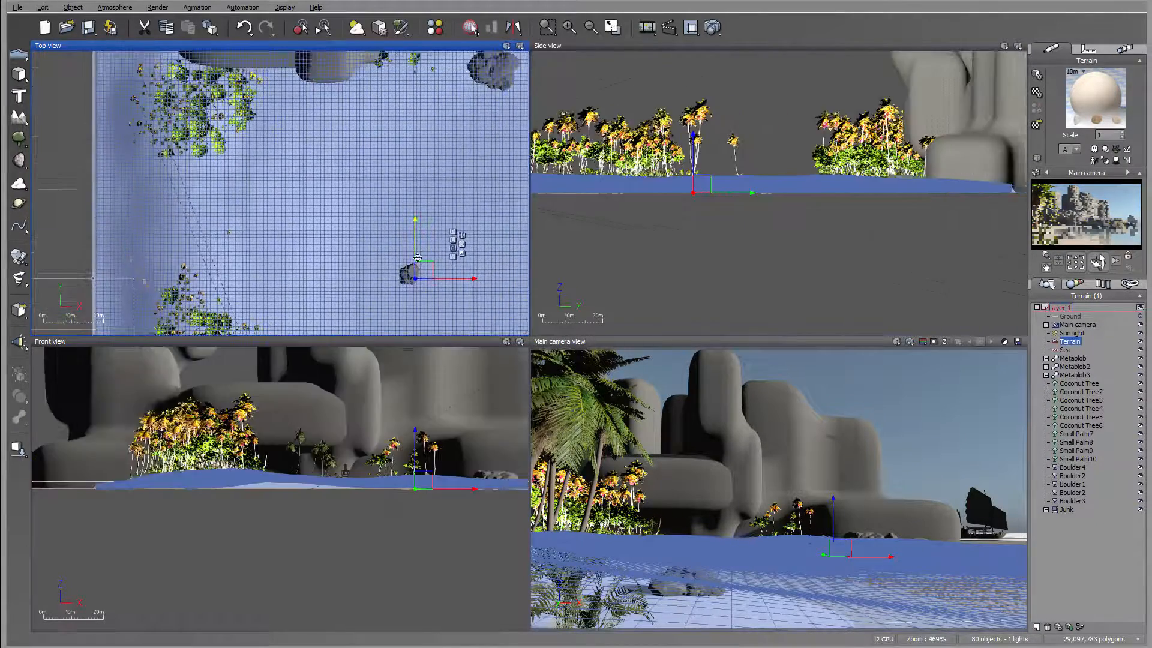
{"action": "scroll", "coordinate": [418, 257], "scroll_direction": "down", "scroll_amount": 2}
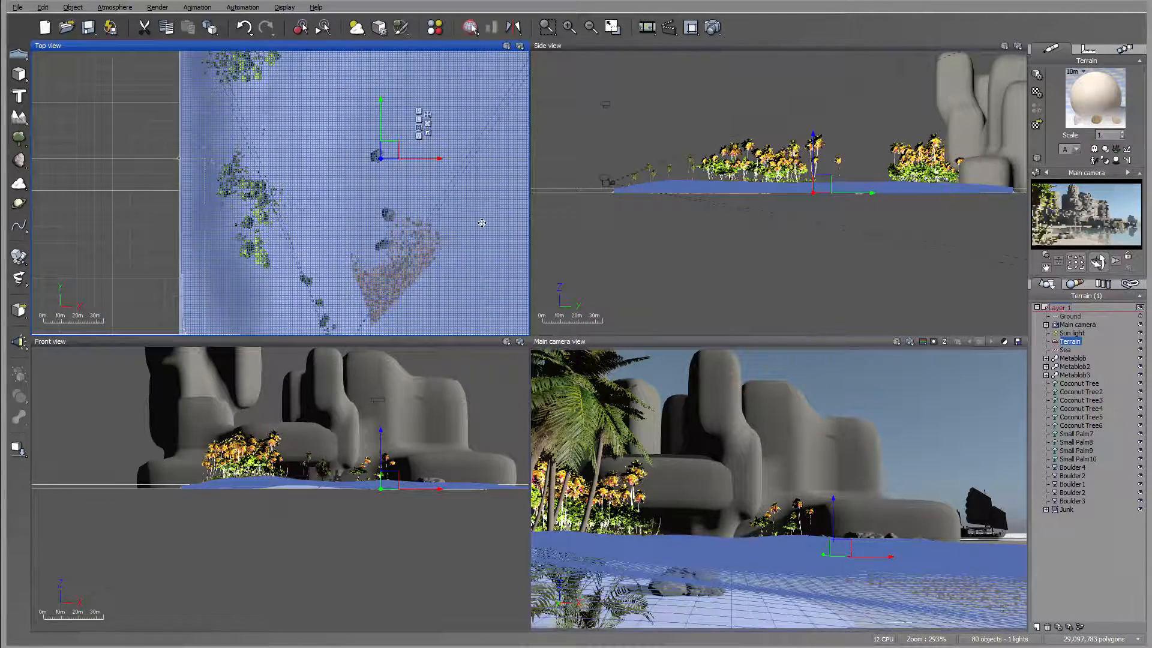
{"action": "right_click_drag", "start_coordinate": [481, 222], "coordinate": [477, 286]}
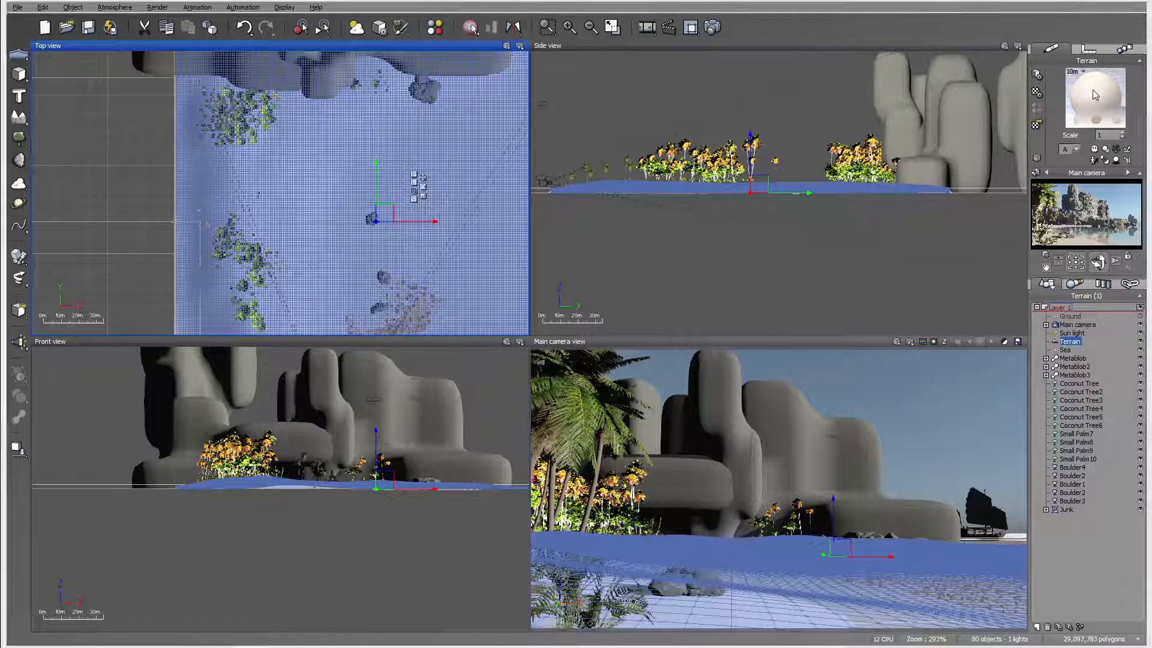
{"action": "double_click", "coordinate": [1093, 89]}
{"action": "left_click", "coordinate": [300, 254]}
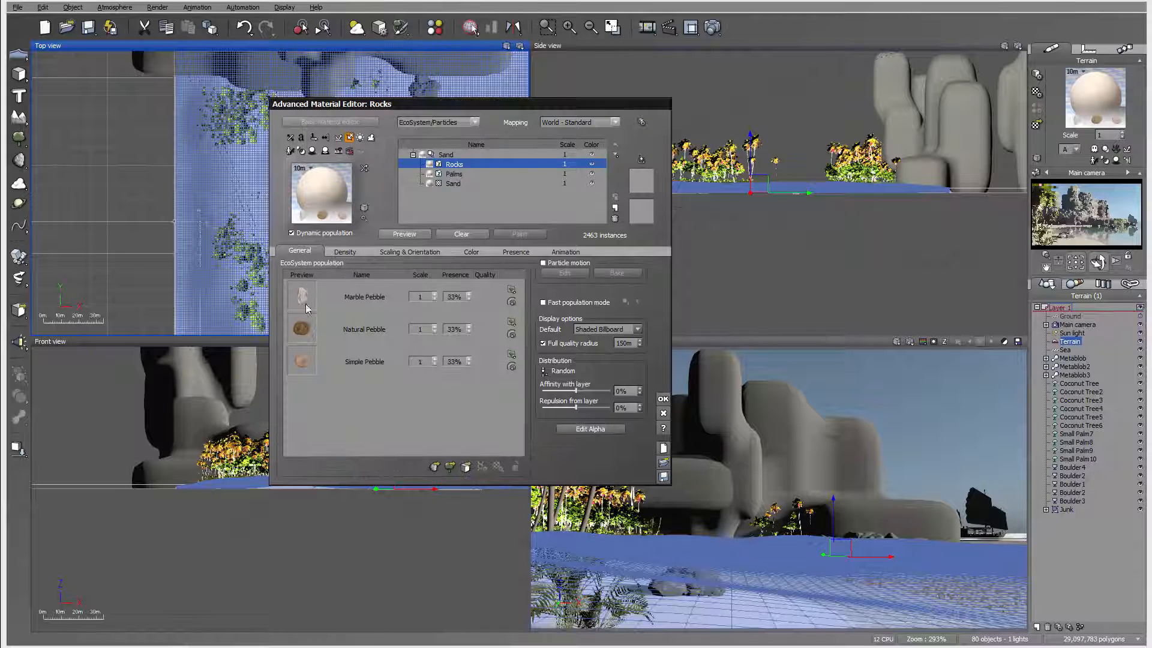
{"action": "double_click", "coordinate": [454, 174]}
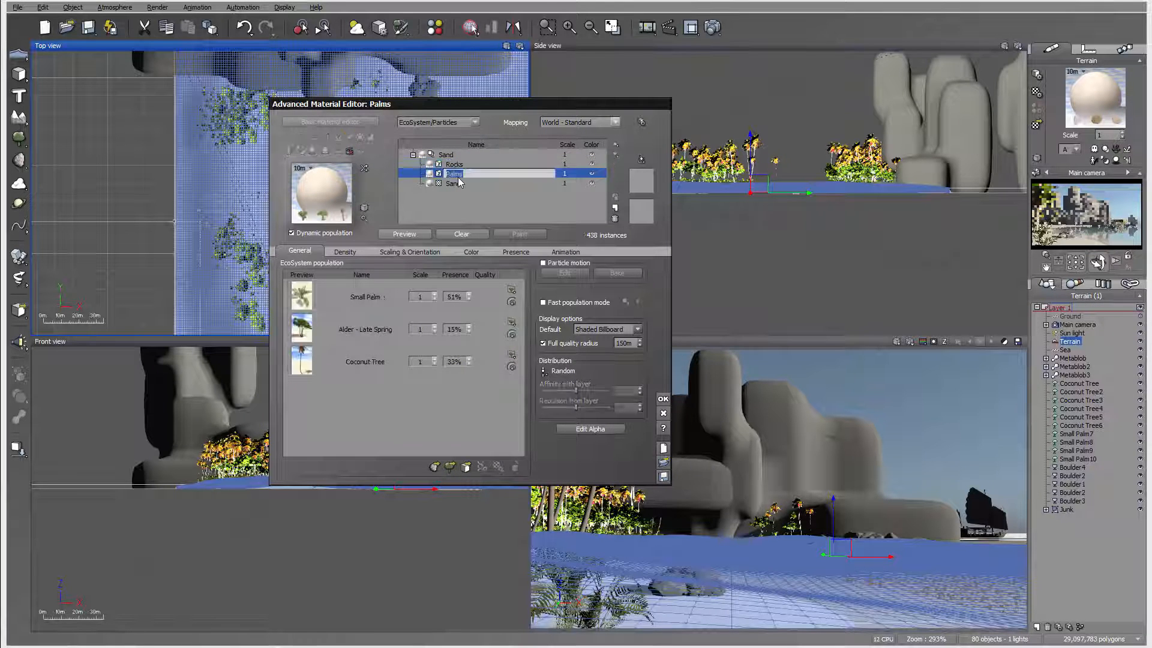
{"action": "left_click", "coordinate": [454, 296]}
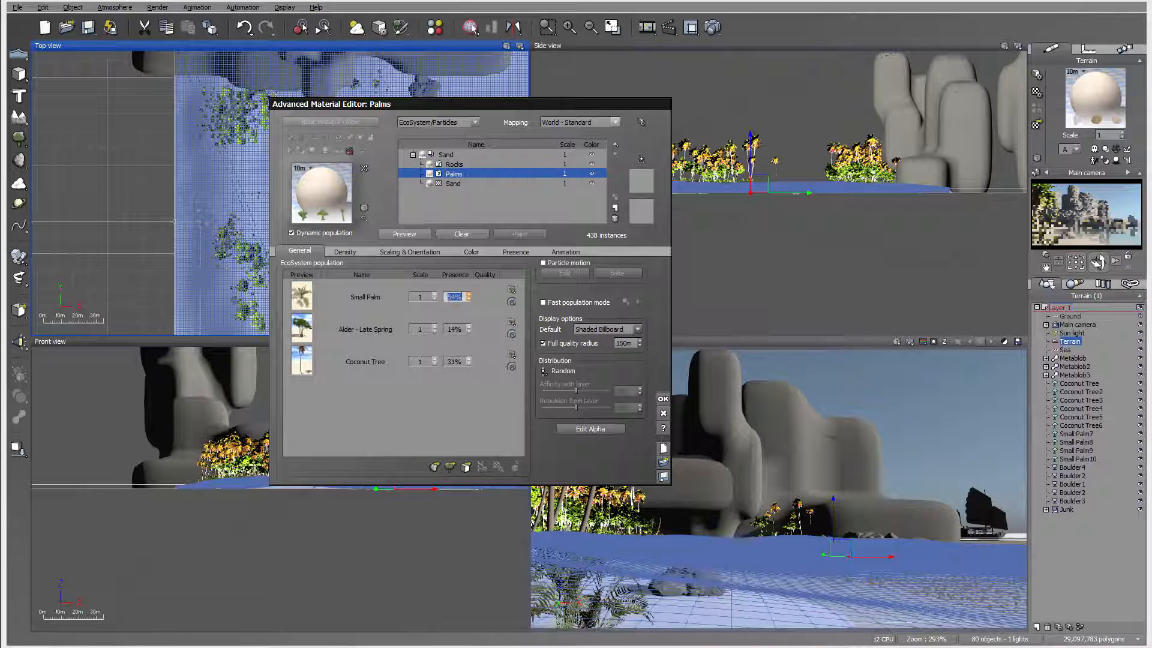
Set the Palms layer's overall density to 94% and overall scaling to 0.895, previewing the population.
{"action": "left_click", "coordinate": [356, 256]}
{"action": "left_click_drag", "start_coordinate": [377, 271], "coordinate": [393, 271]}
{"action": "left_click", "coordinate": [403, 235]}
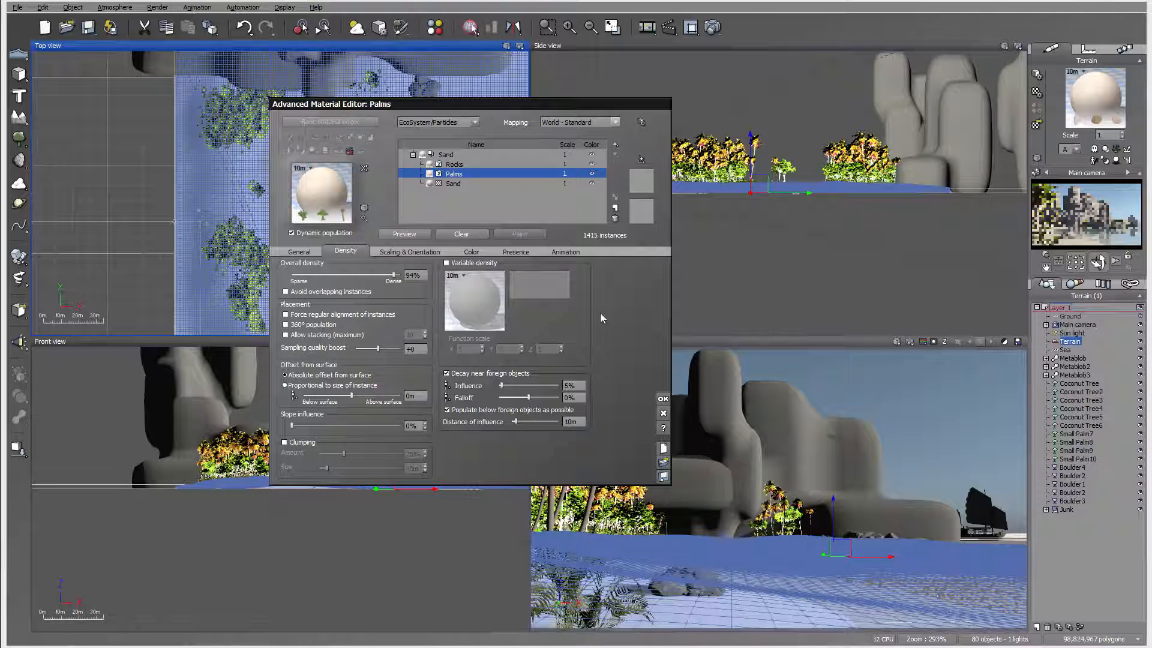
{"action": "left_click", "coordinate": [400, 255]}
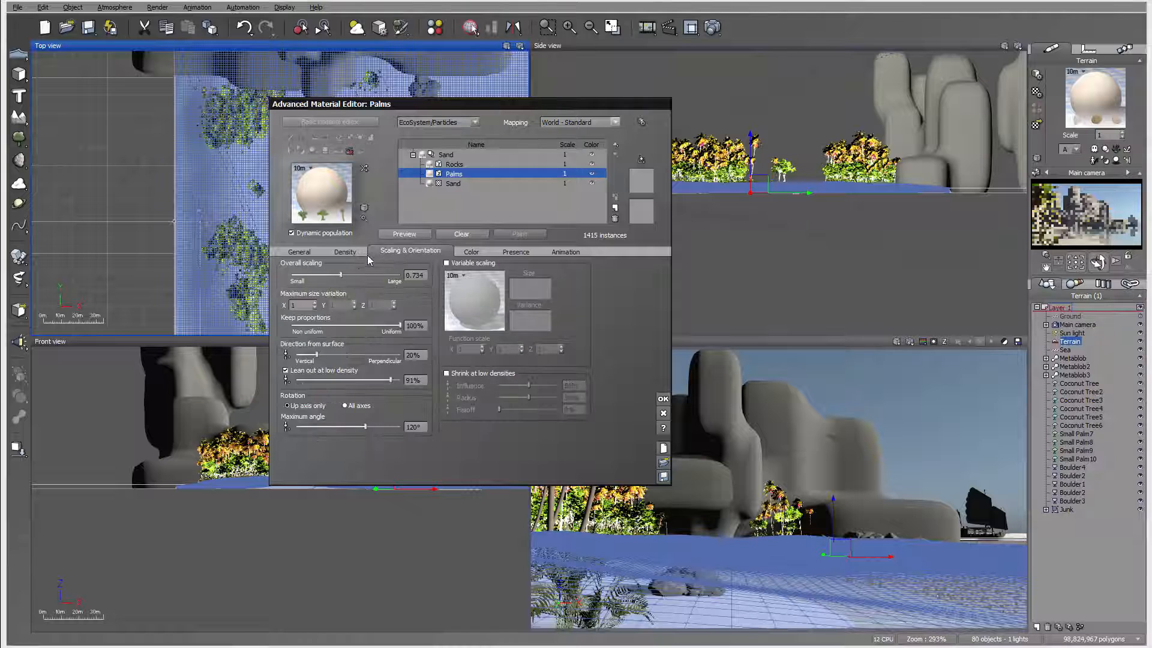
{"action": "left_click_drag", "start_coordinate": [362, 271], "coordinate": [369, 271]}
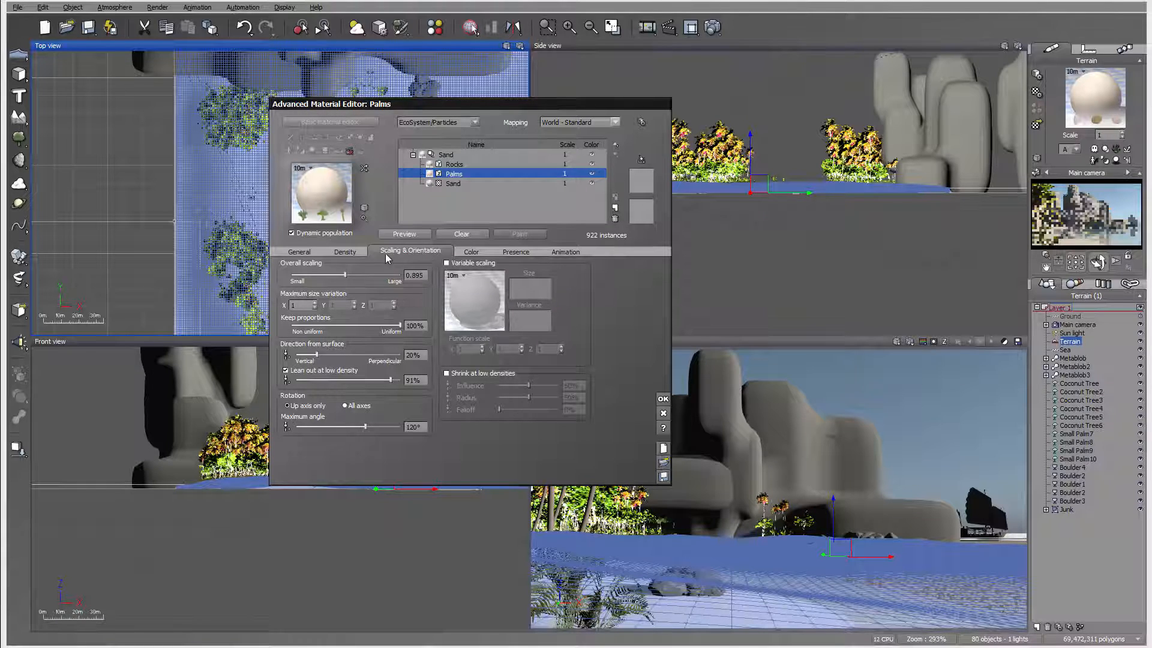
Reduce Alder - Late Spring to 7% presence in the Palms layer, raise Small Palm's share further, and accept the terrain material.
{"action": "left_click", "coordinate": [300, 252]}
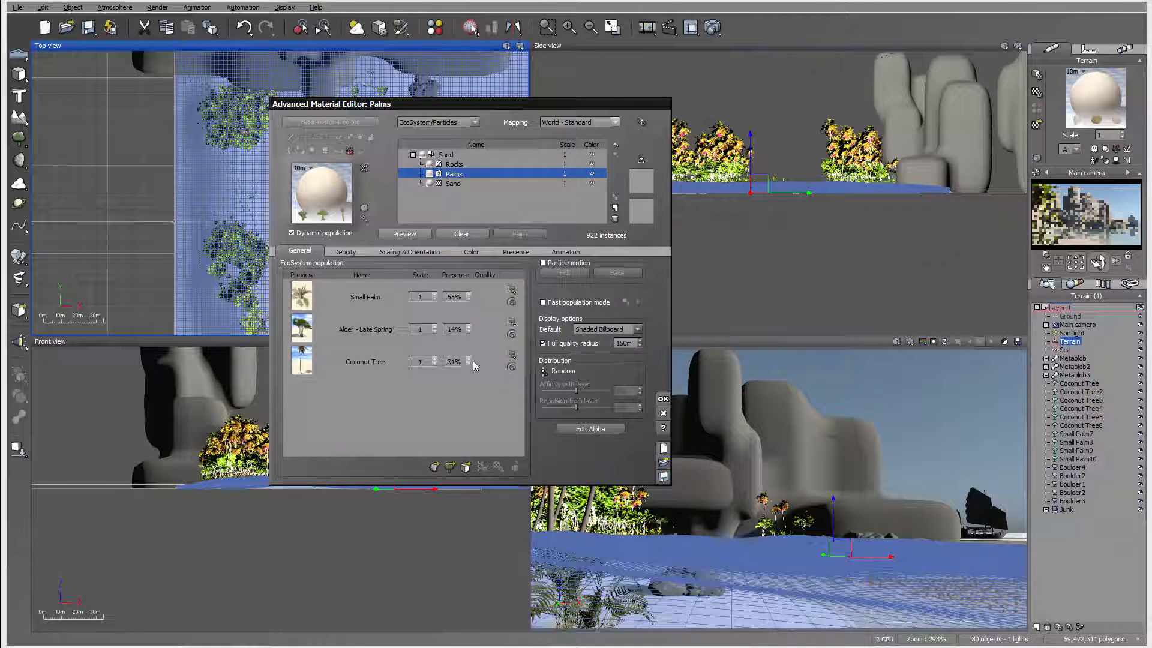
{"action": "left_click_drag", "start_coordinate": [469, 329], "coordinate": [468, 303]}
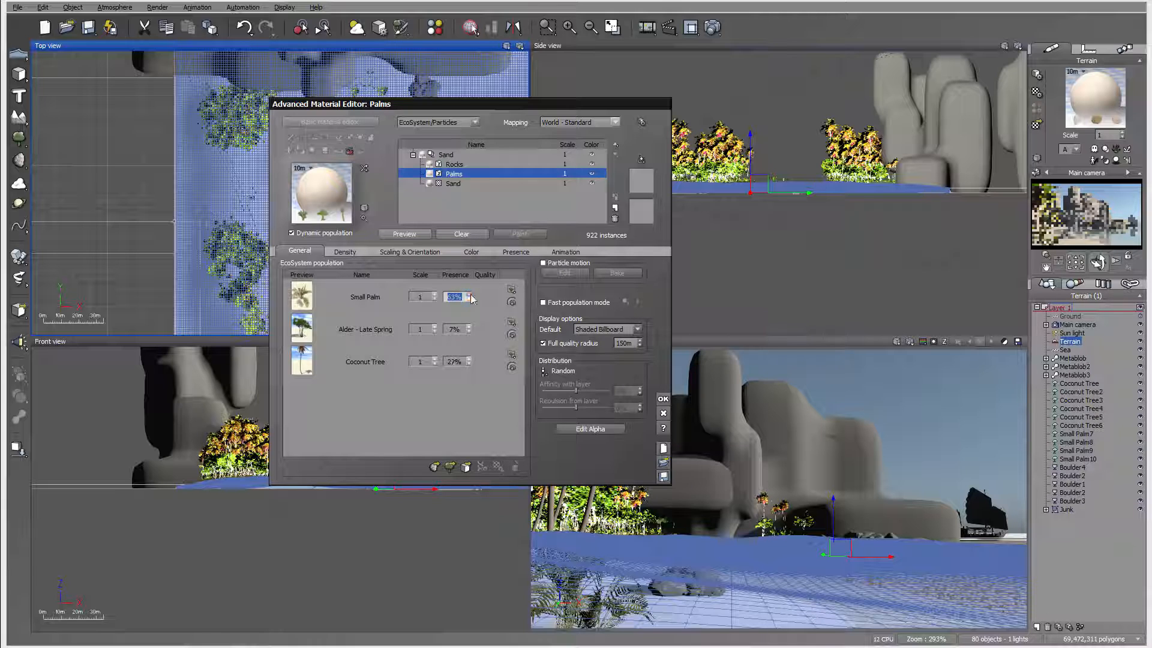
{"action": "left_click", "coordinate": [357, 252]}
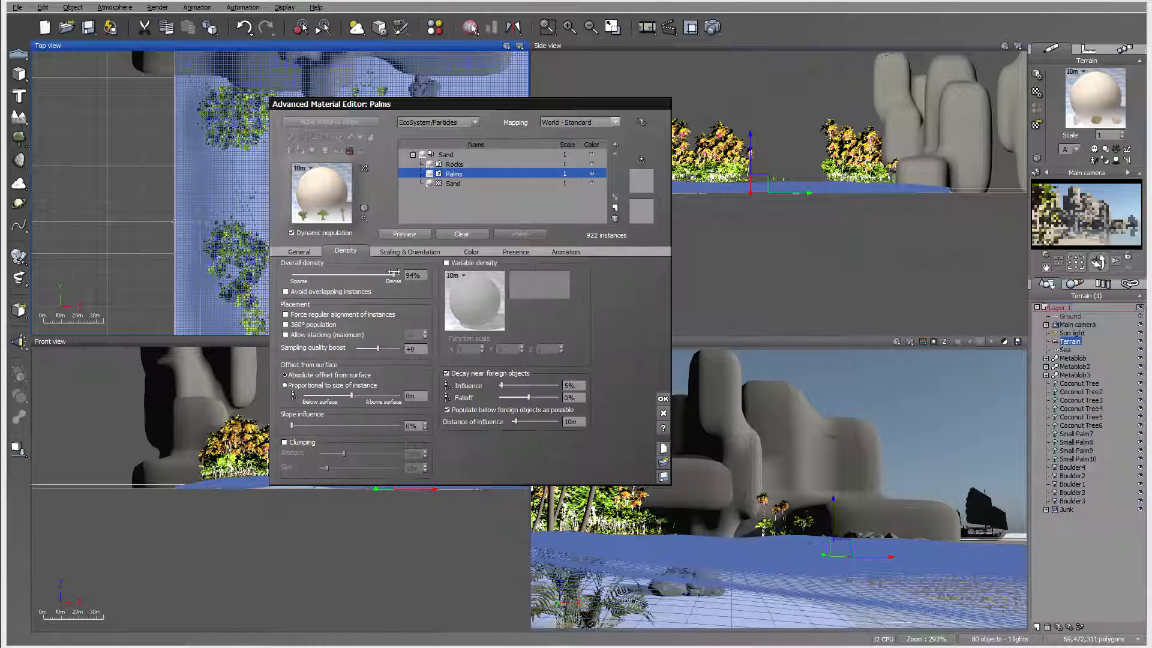
{"action": "left_click", "coordinate": [663, 401]}
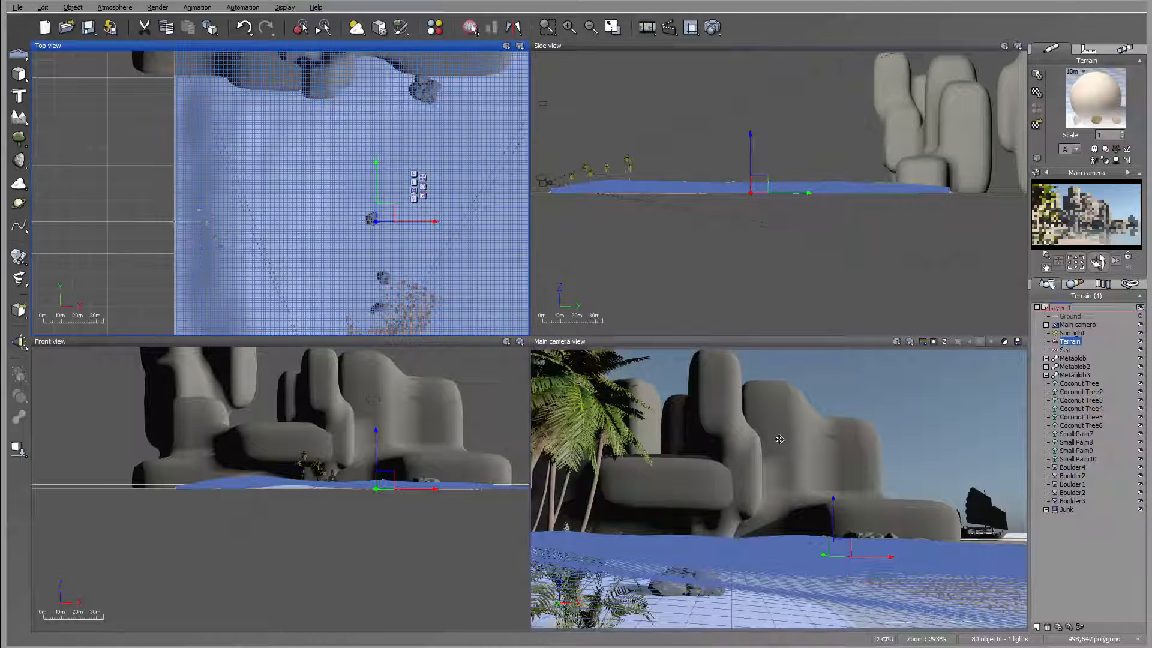
Inspect the foreground palms and pebbles from above, select the Sea plane and save the scene.
{"action": "right_click_drag", "start_coordinate": [415, 291], "coordinate": [436, 173]}
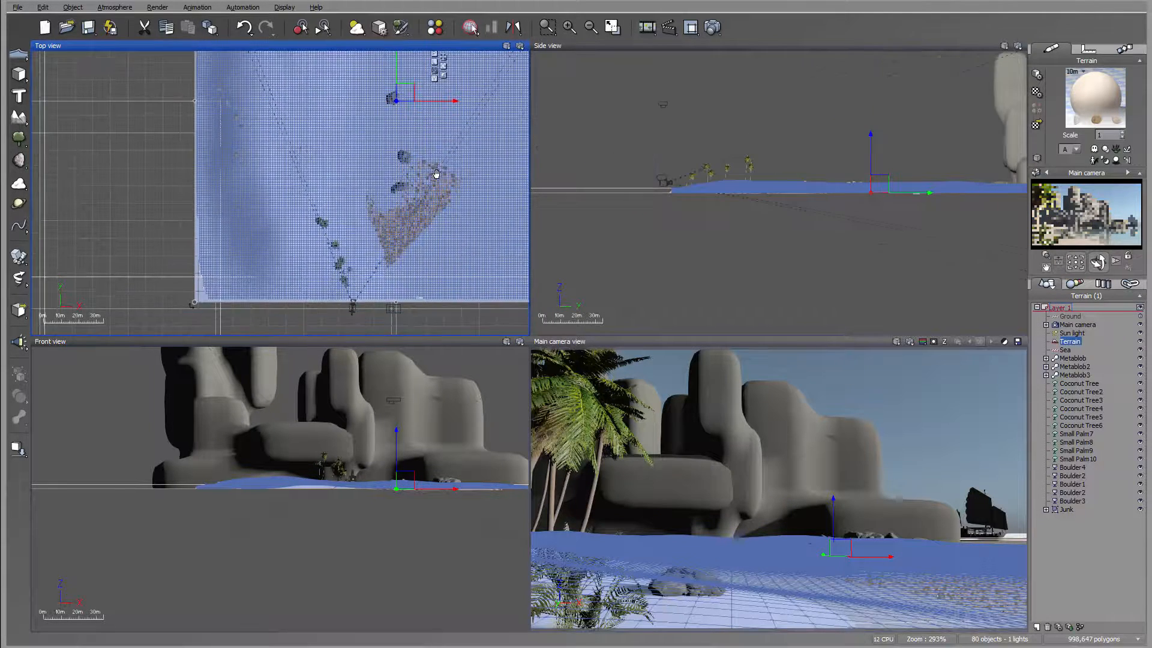
{"action": "scroll", "coordinate": [328, 255], "scroll_direction": "up", "scroll_amount": 5}
{"action": "right_click_drag", "start_coordinate": [504, 193], "coordinate": [363, 150]}
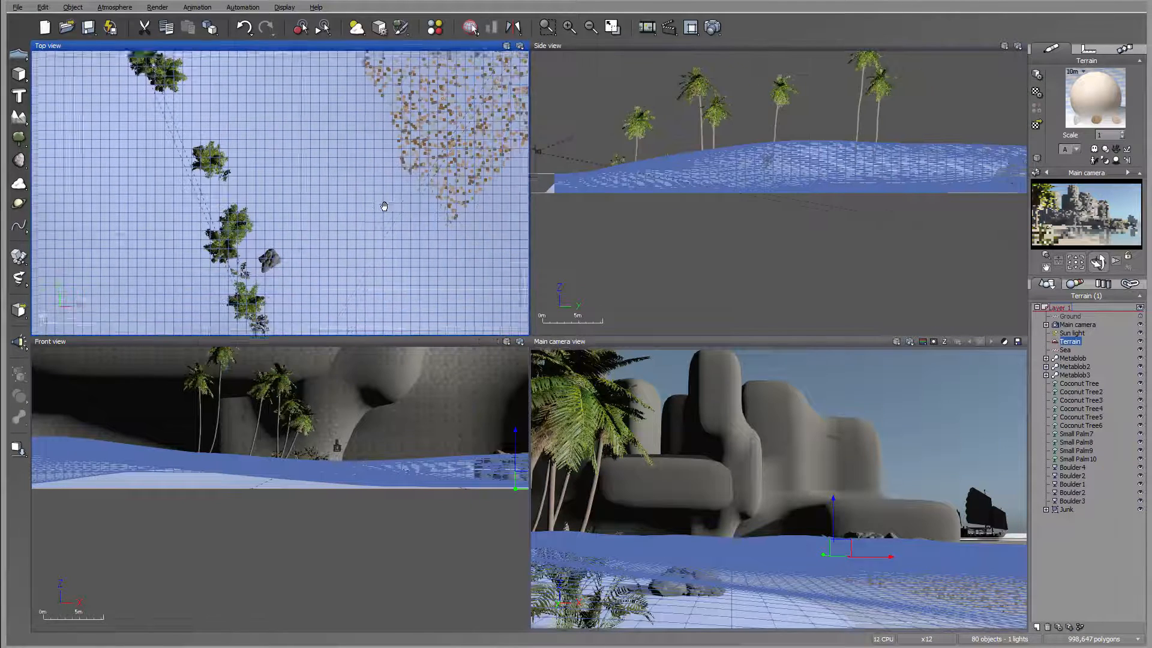
{"action": "left_click", "coordinate": [1080, 350]}
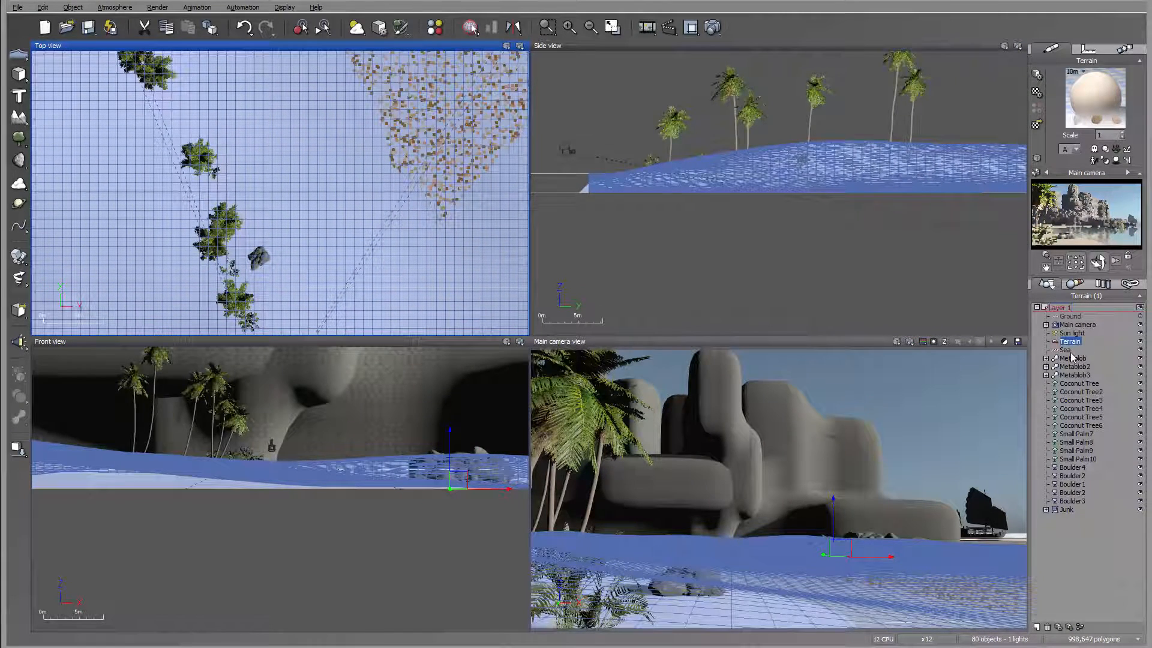
{"action": "left_click", "coordinate": [89, 27]}
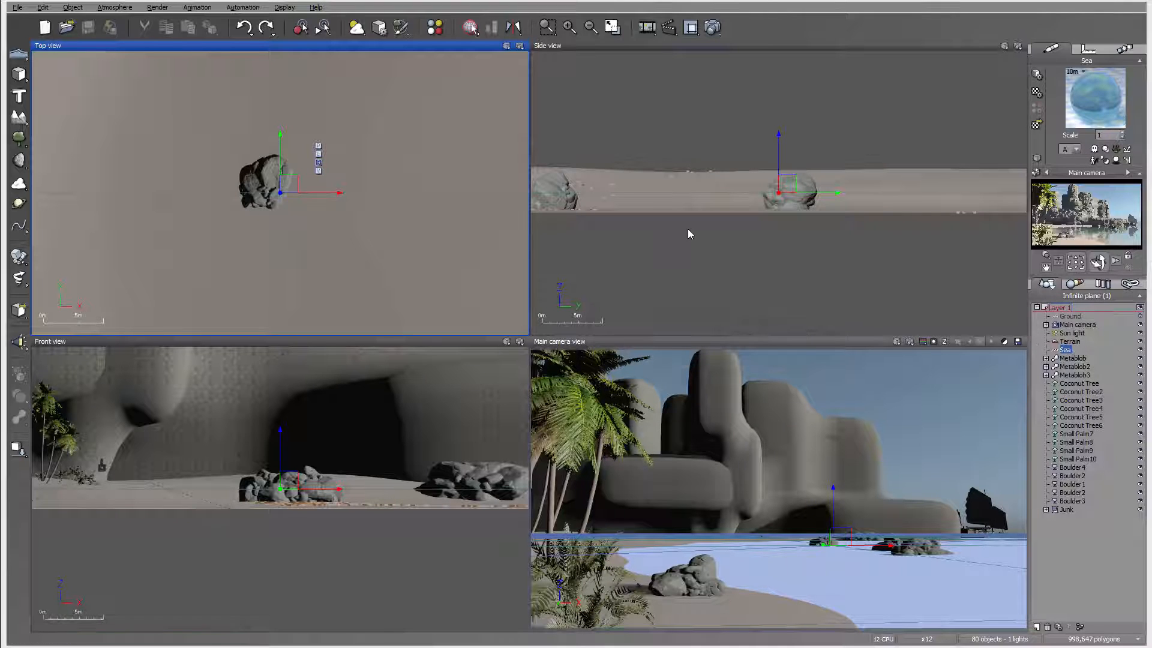
Turn off global wave control in the sea's water surface options and set the wind direction to 90°.
{"action": "left_click_drag", "start_coordinate": [454, 151], "coordinate": [453, 128]}
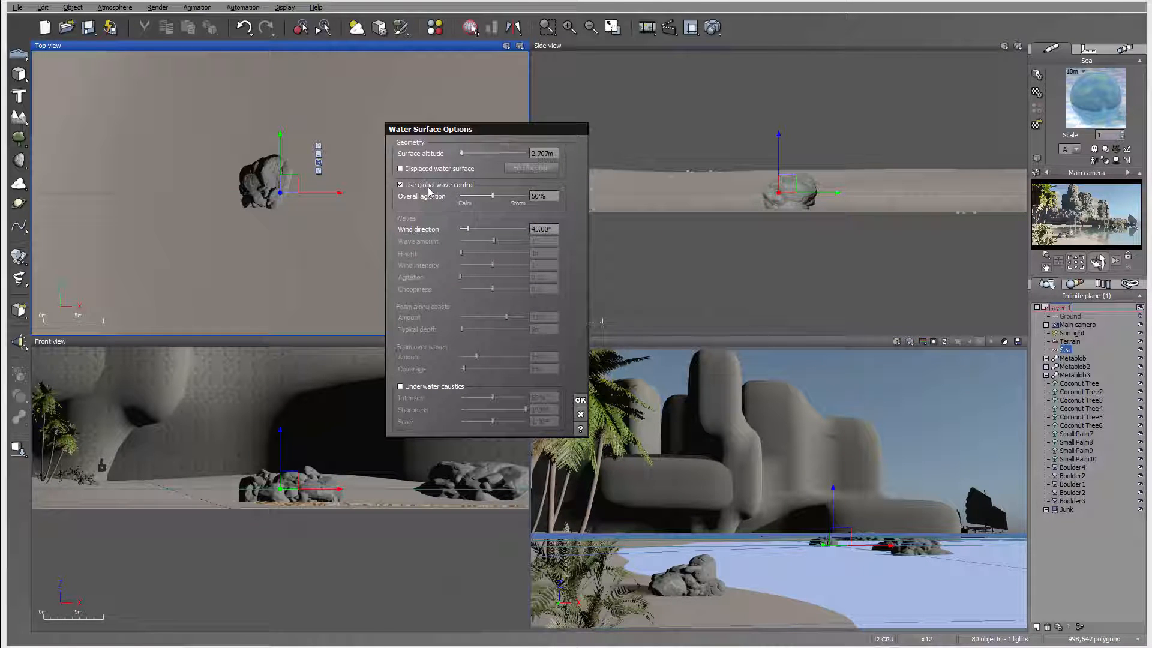
{"action": "left_click", "coordinate": [401, 184]}
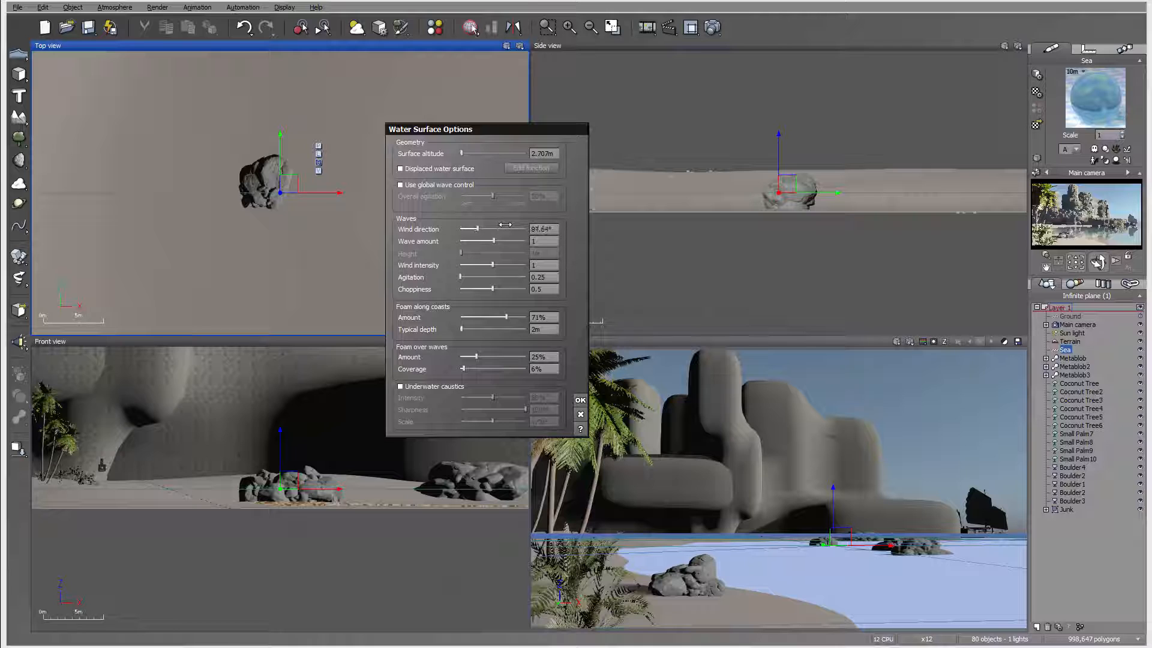
{"action": "left_click_drag", "start_coordinate": [505, 224], "coordinate": [507, 225]}
{"action": "left_click", "coordinate": [558, 229]}
{"action": "type", "text": "90"}
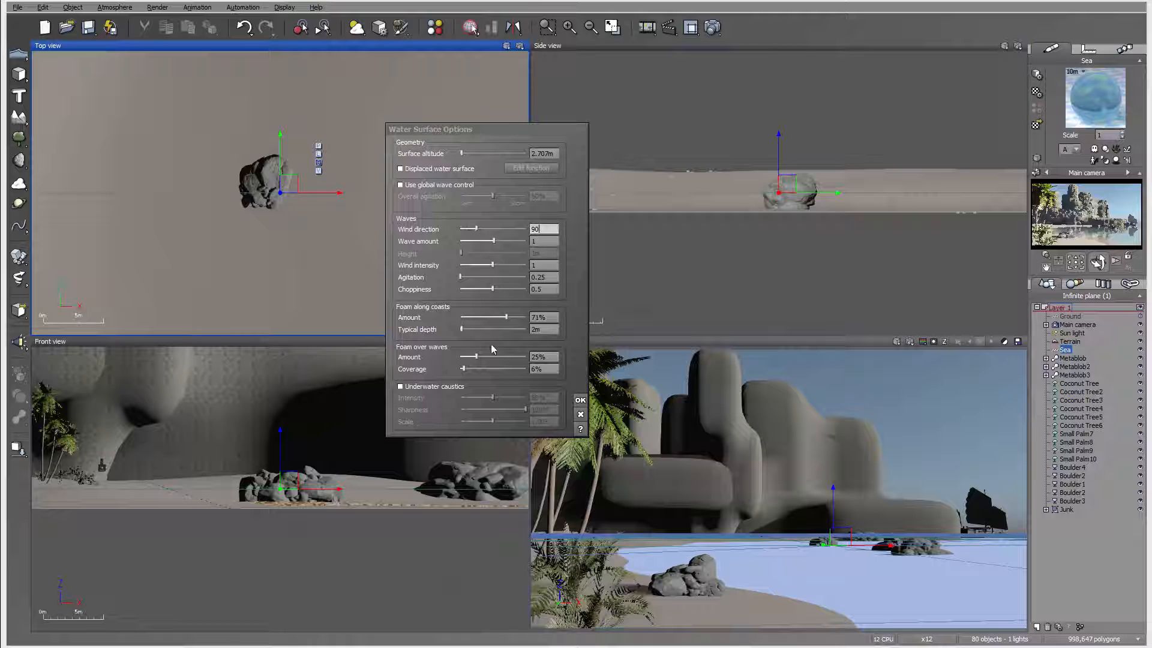
{"action": "key", "text": "Return"}
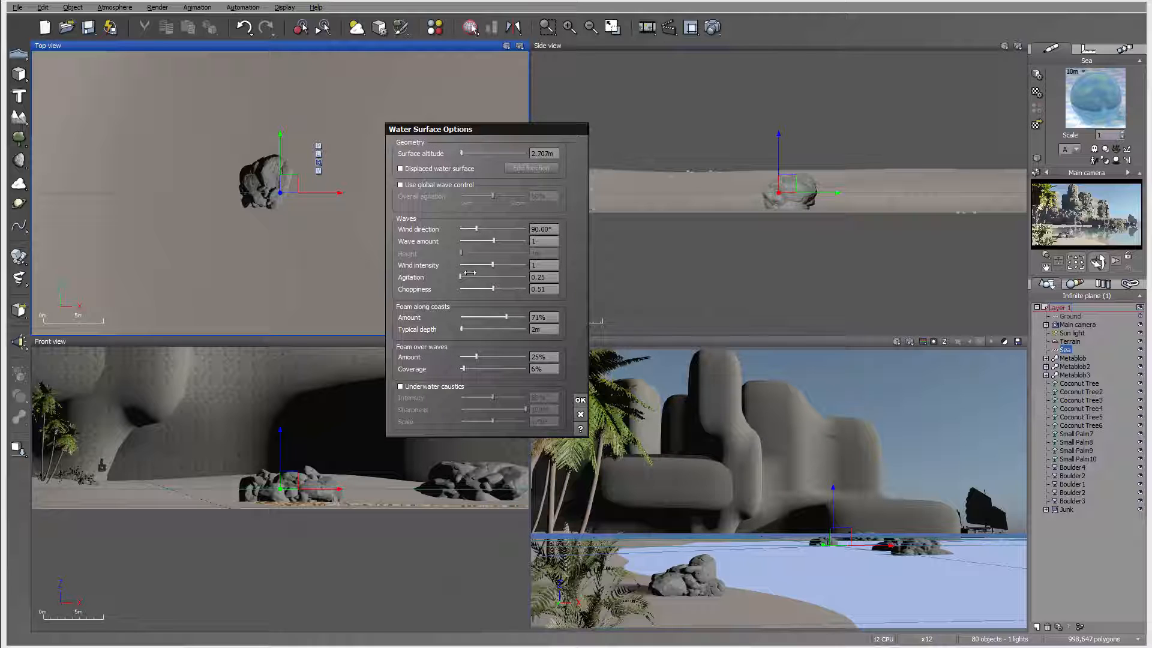
Lower the sea's wind intensity slightly, adjust the foam over waves and accept the water surface options.
{"action": "left_click_drag", "start_coordinate": [492, 266], "coordinate": [484, 267]}
{"action": "mouse_move", "coordinate": [480, 356]}
{"action": "left_mouse_down"}
{"action": "mouse_move", "coordinate": [493, 356]}
{"action": "mouse_move", "coordinate": [477, 368]}
{"action": "left_mouse_up"}
{"action": "left_click", "coordinate": [580, 399]}
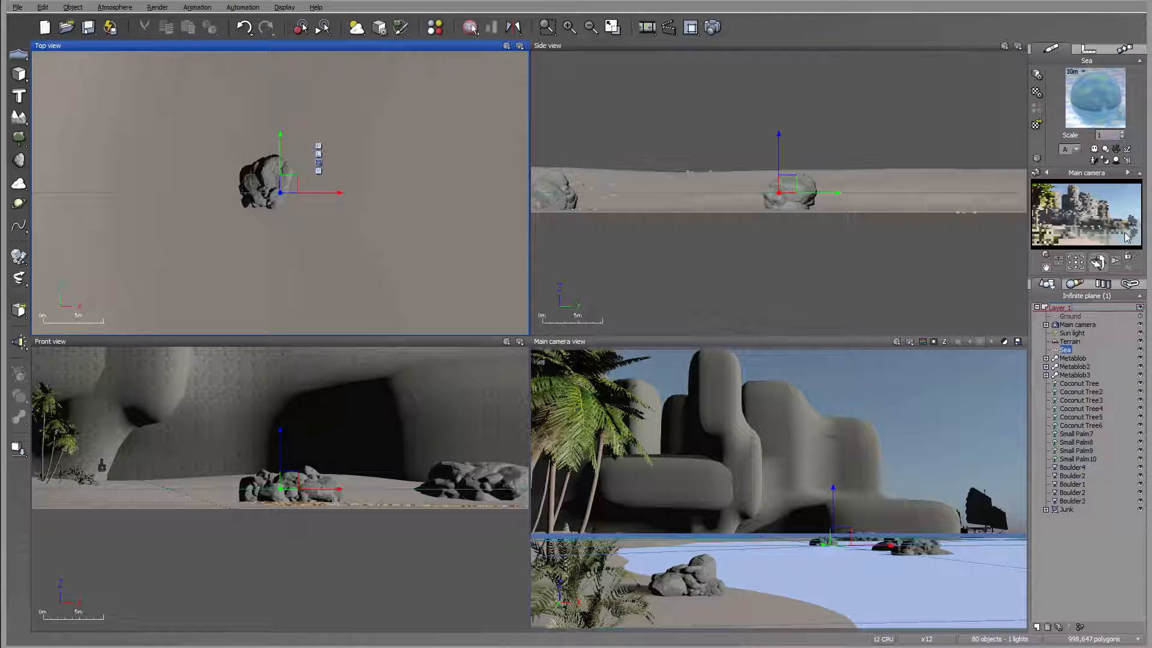
Set the absorption and scattering depth of the sea material's Default water layer to 19.6 m.
{"action": "double_click", "coordinate": [1095, 98]}
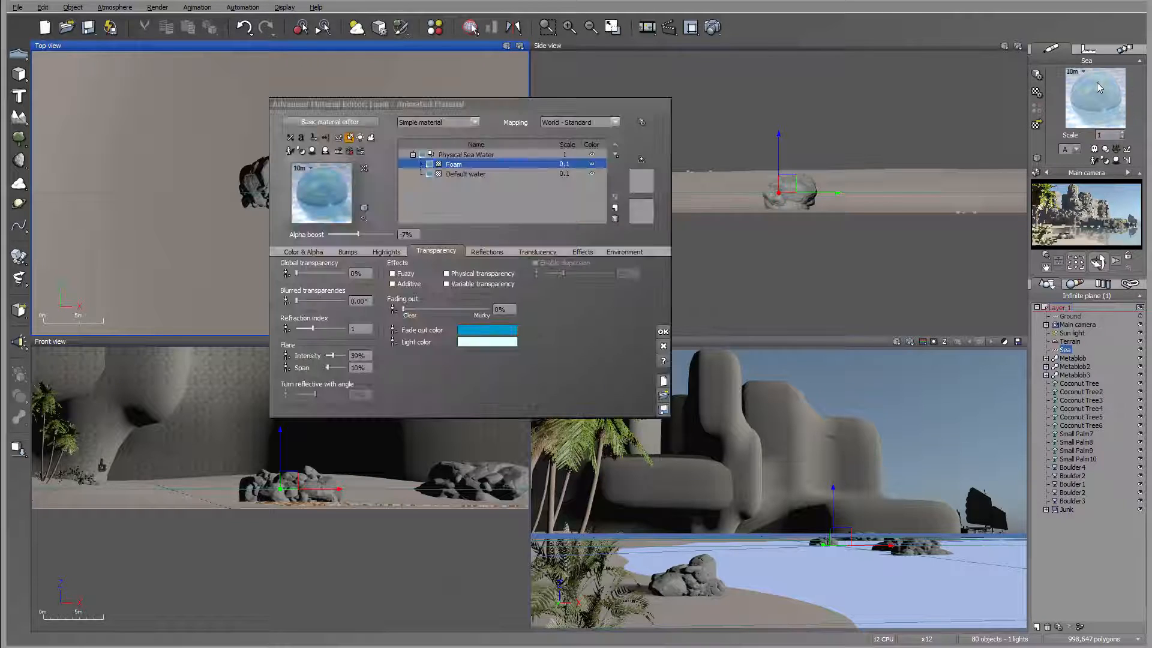
{"action": "double_click", "coordinate": [450, 174]}
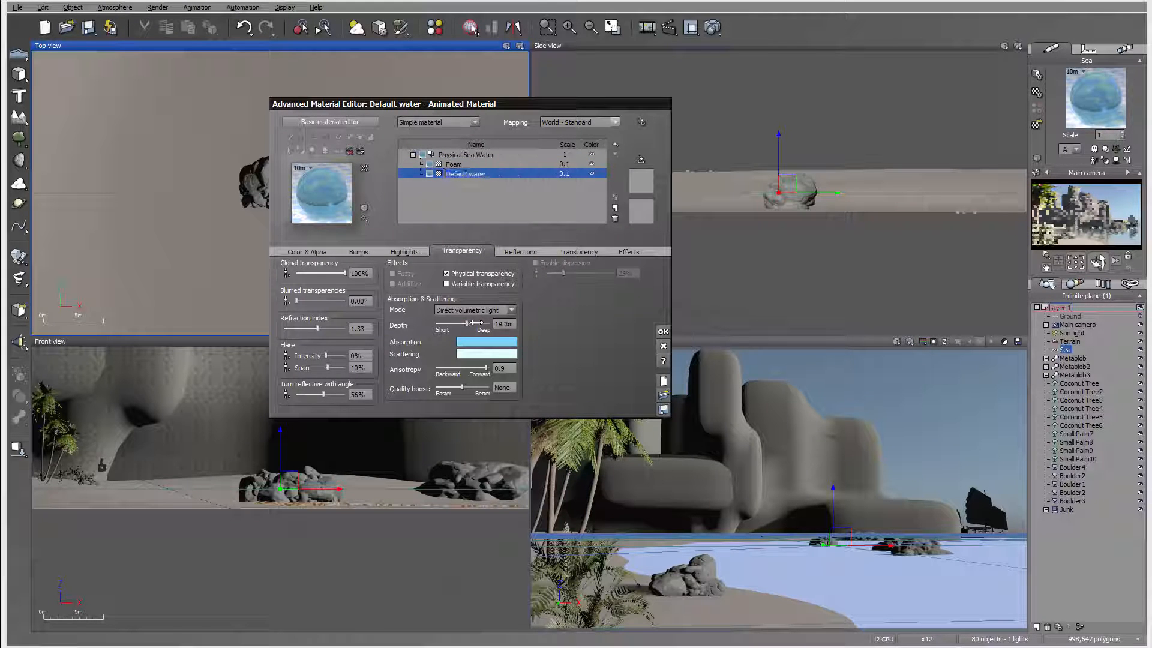
{"action": "left_click_drag", "start_coordinate": [474, 323], "coordinate": [480, 322]}
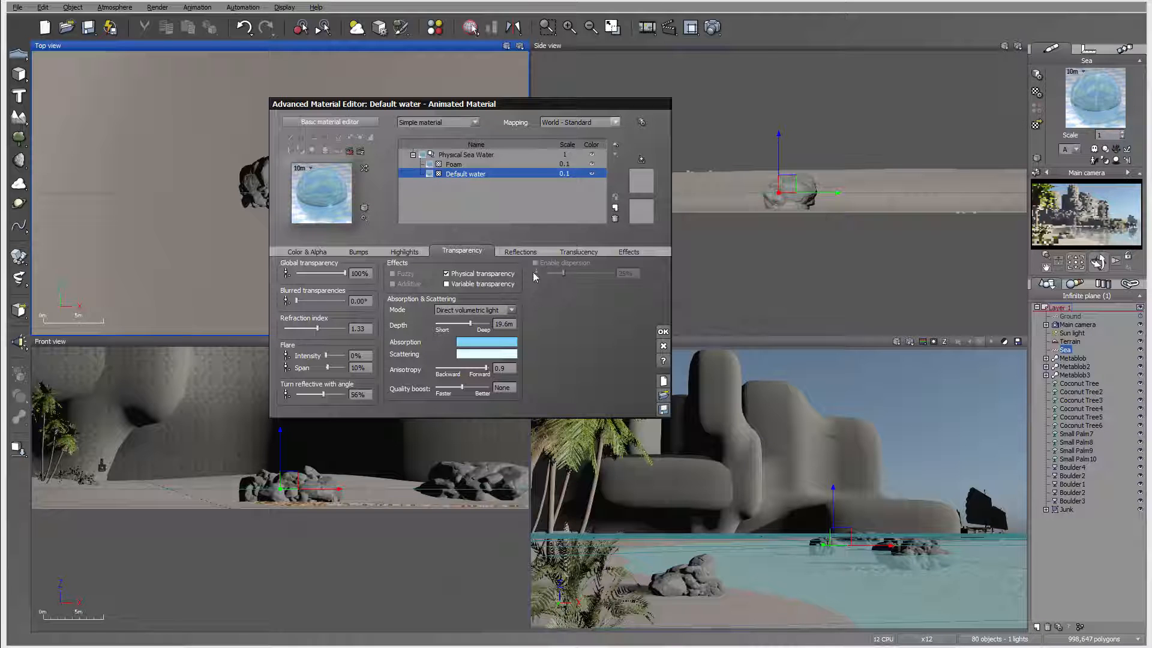
Set the alpha boost of the sea material's Foam layer to 0 and accept the material.
{"action": "double_click", "coordinate": [475, 163]}
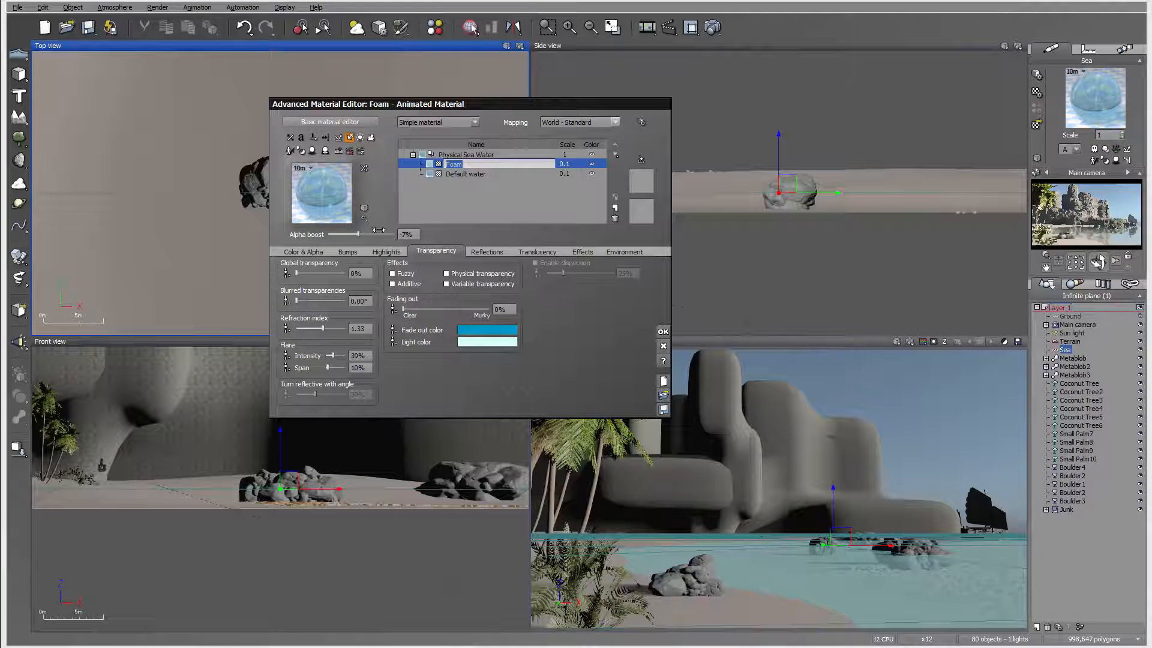
{"action": "left_click_drag", "start_coordinate": [379, 230], "coordinate": [370, 233]}
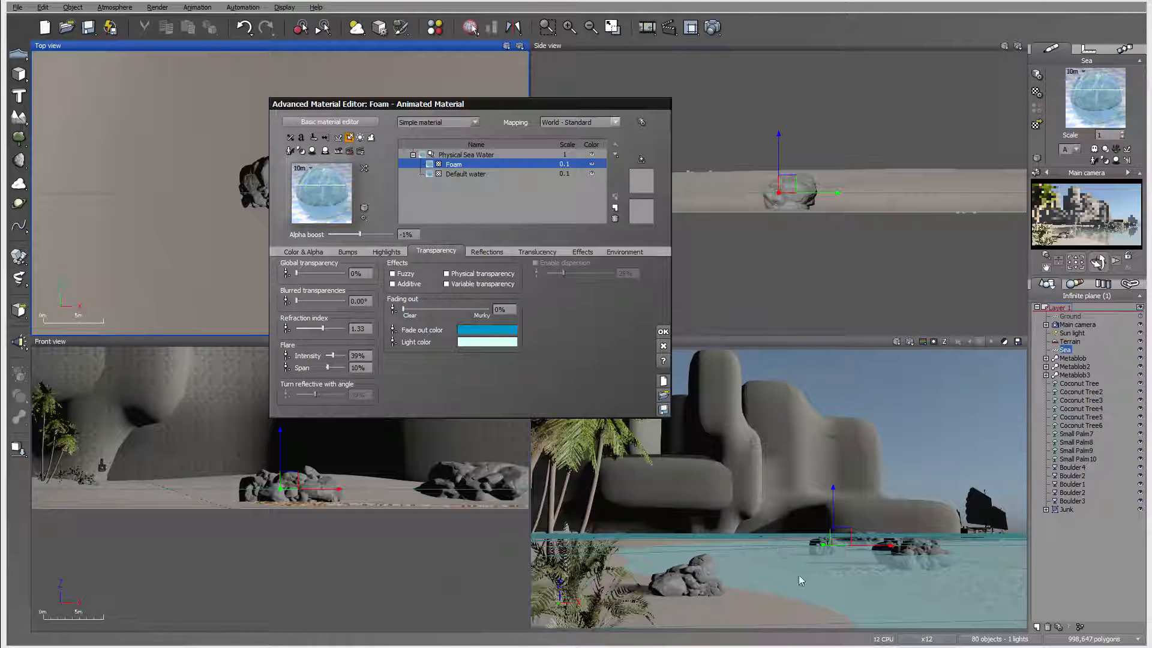
{"action": "left_click", "coordinate": [406, 232]}
{"action": "type", "text": "0"}
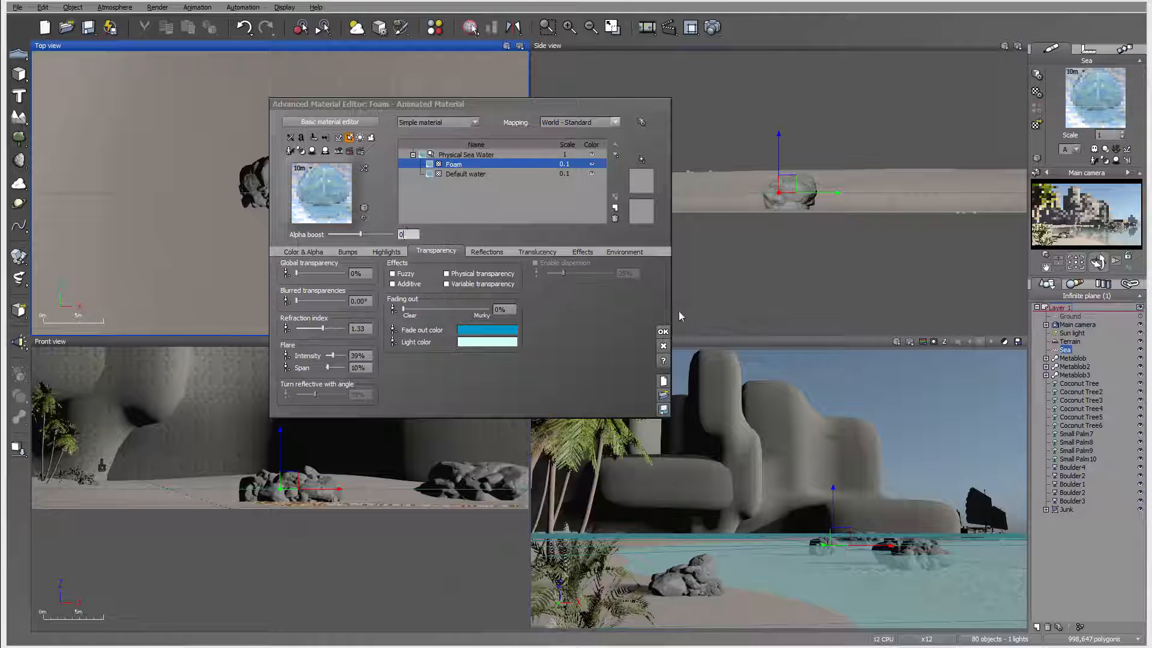
{"action": "left_click", "coordinate": [663, 331]}
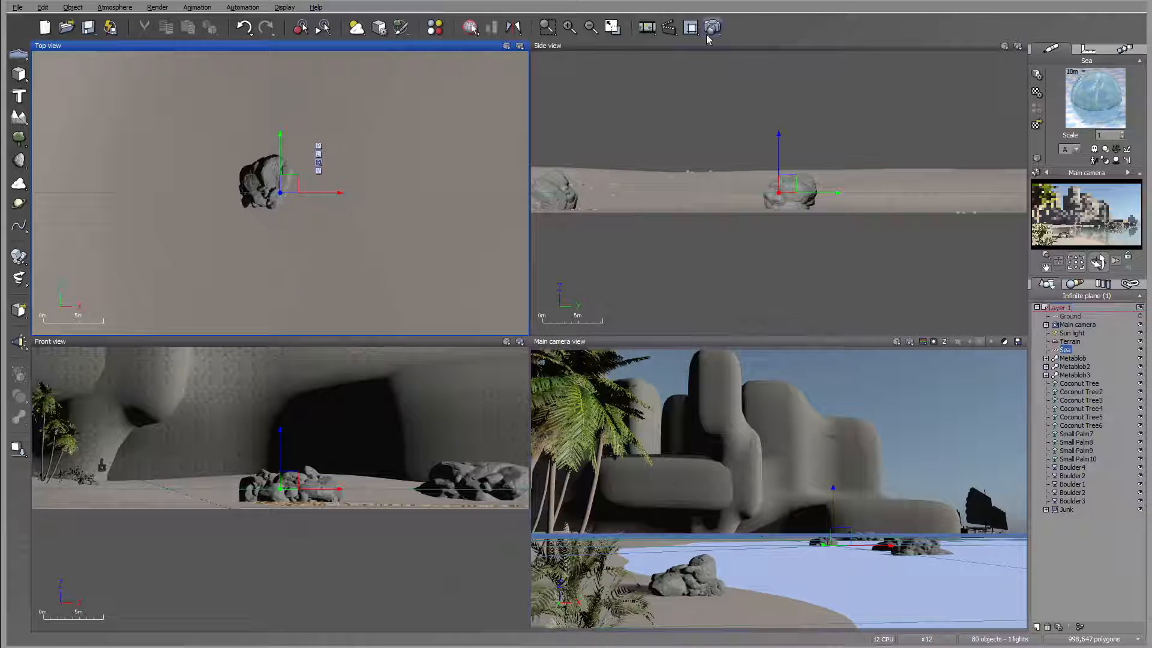
Render the main camera view and accept the post render options.
{"action": "left_click", "coordinate": [708, 34]}
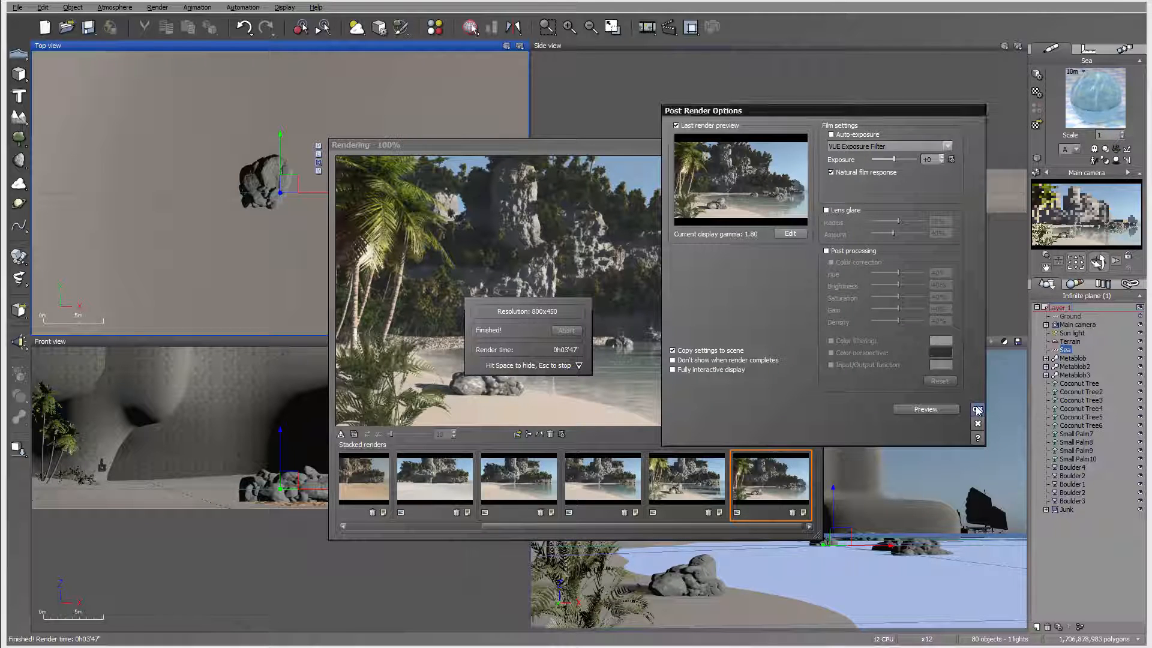
{"action": "left_click", "coordinate": [977, 409]}
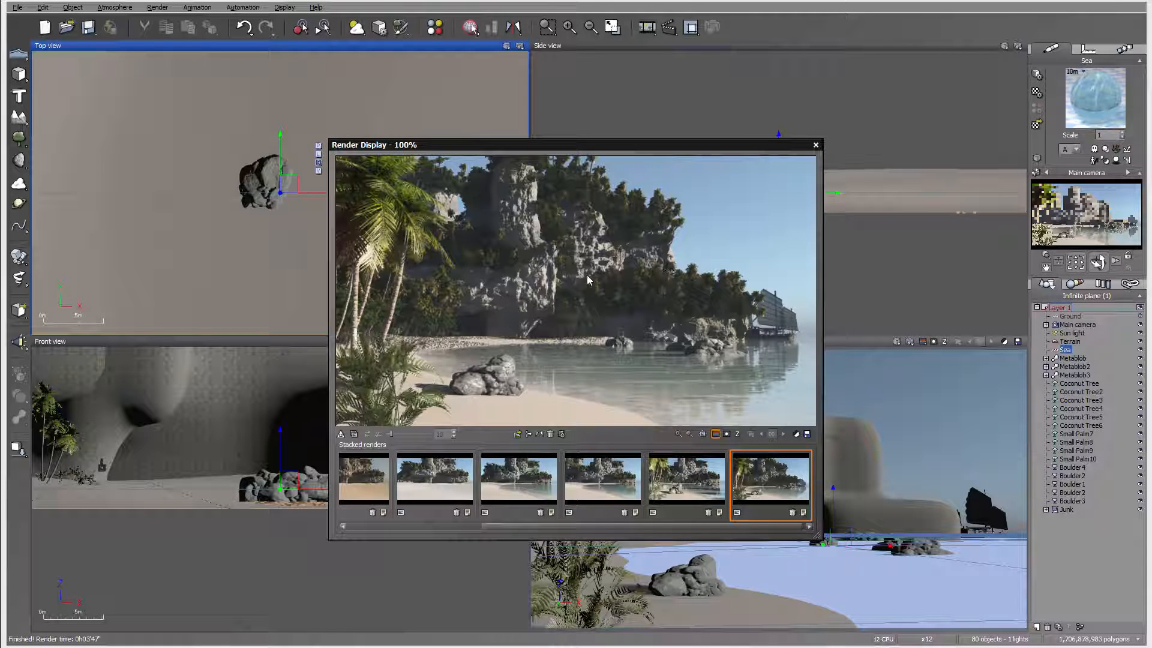